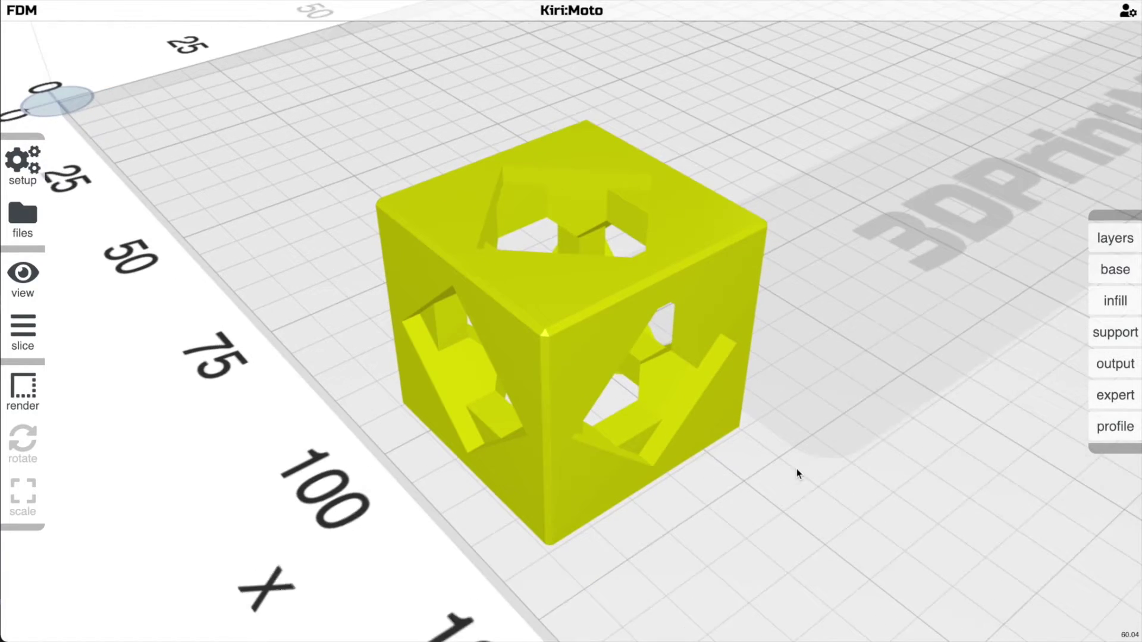
# Step: Generate the print preview of the cube with diagonal cutouts and step through its layers from low to full height
pyautogui.press('p')
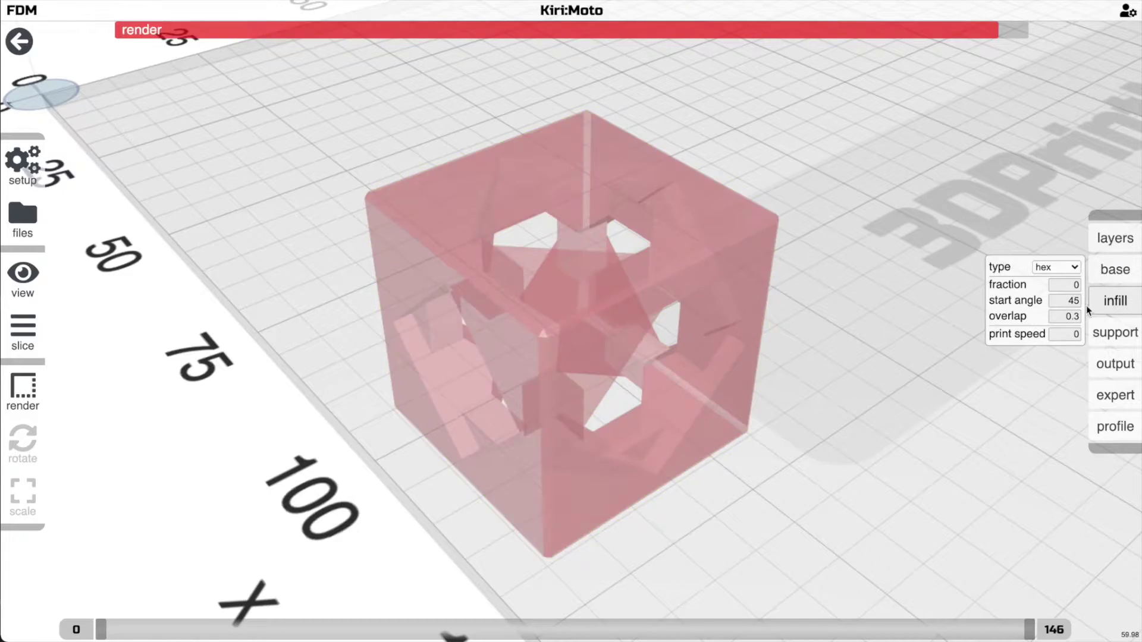
pyautogui.press('1')
pyautogui.press('2')
pyautogui.press('3')
pyautogui.press('4')
pyautogui.press('5')
pyautogui.press('6')
pyautogui.press('7')
pyautogui.press('8')
pyautogui.press('9')
pyautogui.press('0')
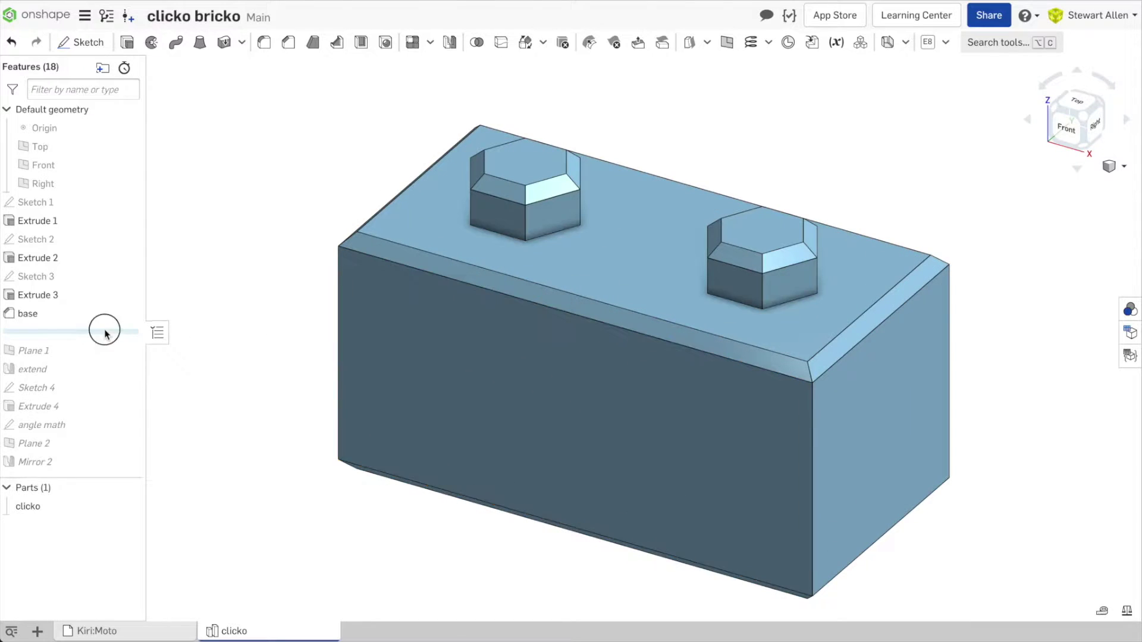
# Step: In the Onshape clicko part, roll the feature history forward past angle math and show the brick from the front with translucent shading
pyautogui.moveTo(102, 327)
pyautogui.mouseDown()
pyautogui.moveTo(209, 365)
pyautogui.moveTo(109, 396)
pyautogui.moveTo(97, 424)
pyautogui.mouseUp()
pyautogui.hotkey('shift', '1')
pyautogui.click(1115, 166)
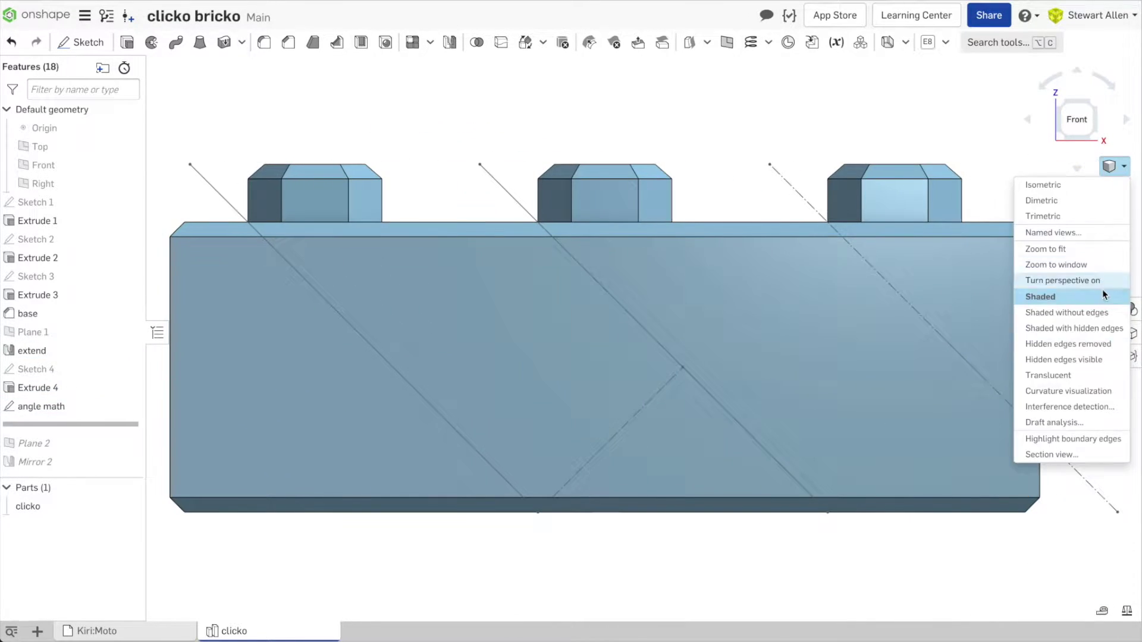
pyautogui.click(1100, 374)
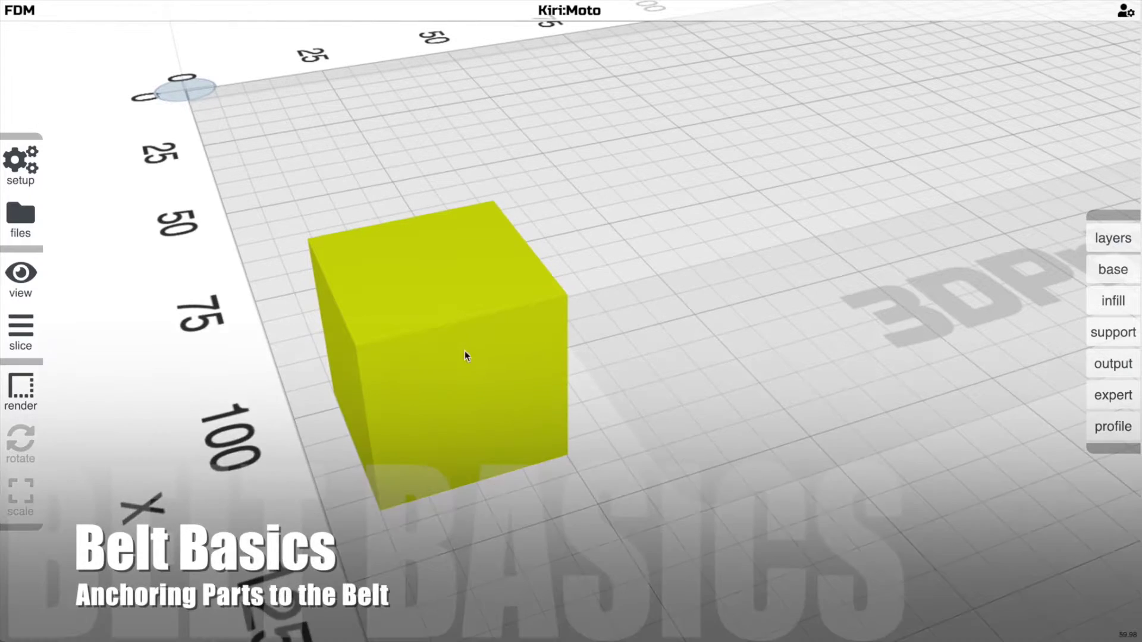
# Step: Generate the print preview of the solid cube and examine its sliced faces from the edge facing the belt
pyautogui.moveTo(465, 351); pyautogui.dragTo(480, 280)
pyautogui.press('p')
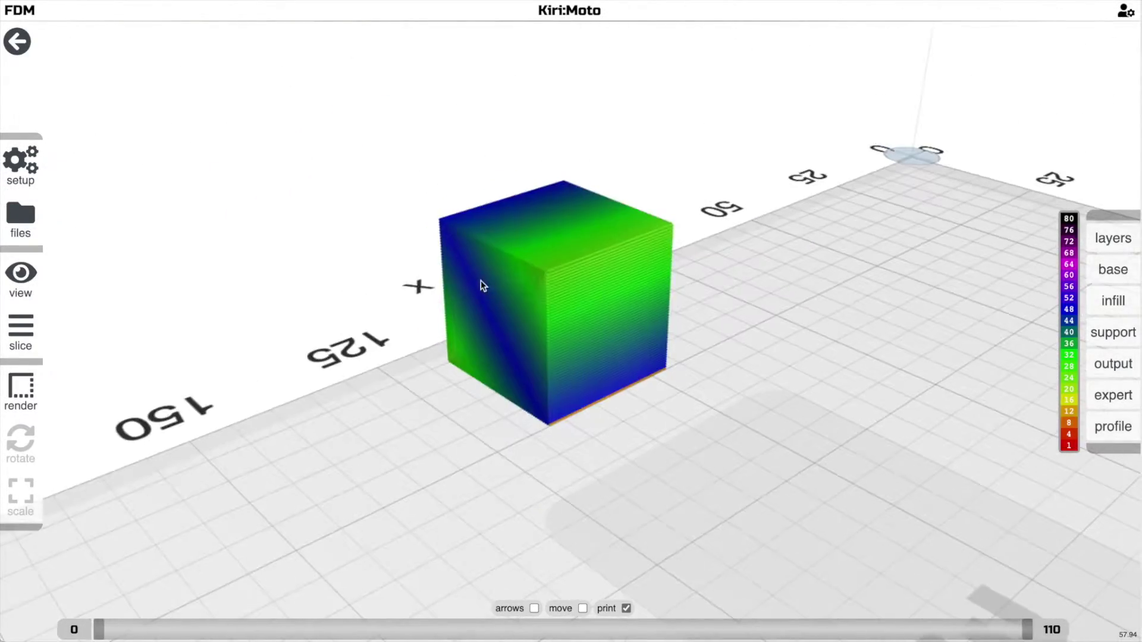
pyautogui.moveTo(481, 280); pyautogui.dragTo(497, 323, button='right')
pyautogui.scroll(3, 497, 324)
pyautogui.moveTo(497, 323); pyautogui.dragTo(516, 334)
pyautogui.moveTo(515, 334); pyautogui.dragTo(517, 316, button='right')
pyautogui.scroll(2, 520, 315)
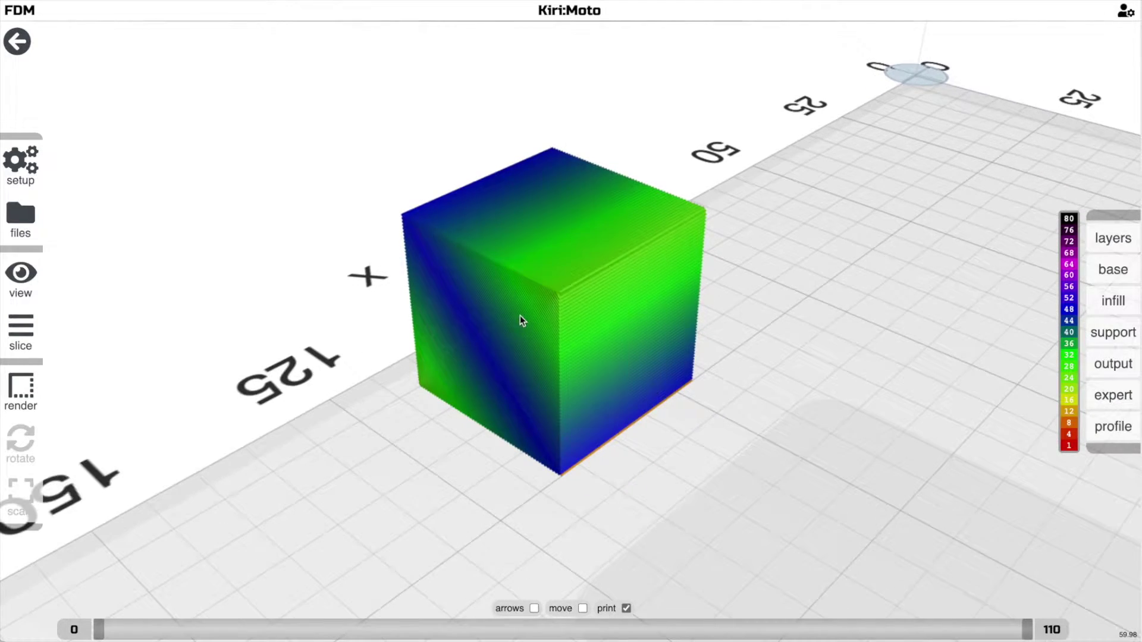
pyautogui.moveTo(520, 316); pyautogui.dragTo(546, 307)
# Step: Scrub the cube's preview from the first layer through layers 40 and 85 to the last layer
pyautogui.press('`')
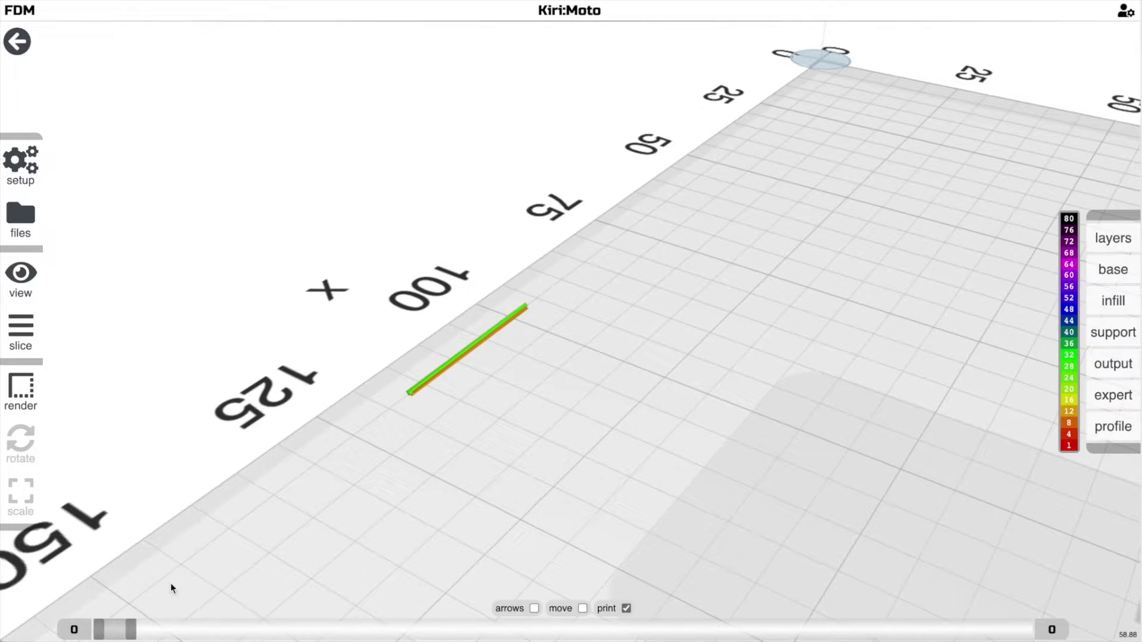
pyautogui.moveTo(159, 626); pyautogui.dragTo(457, 619)
pyautogui.scroll(3, 628, 458)
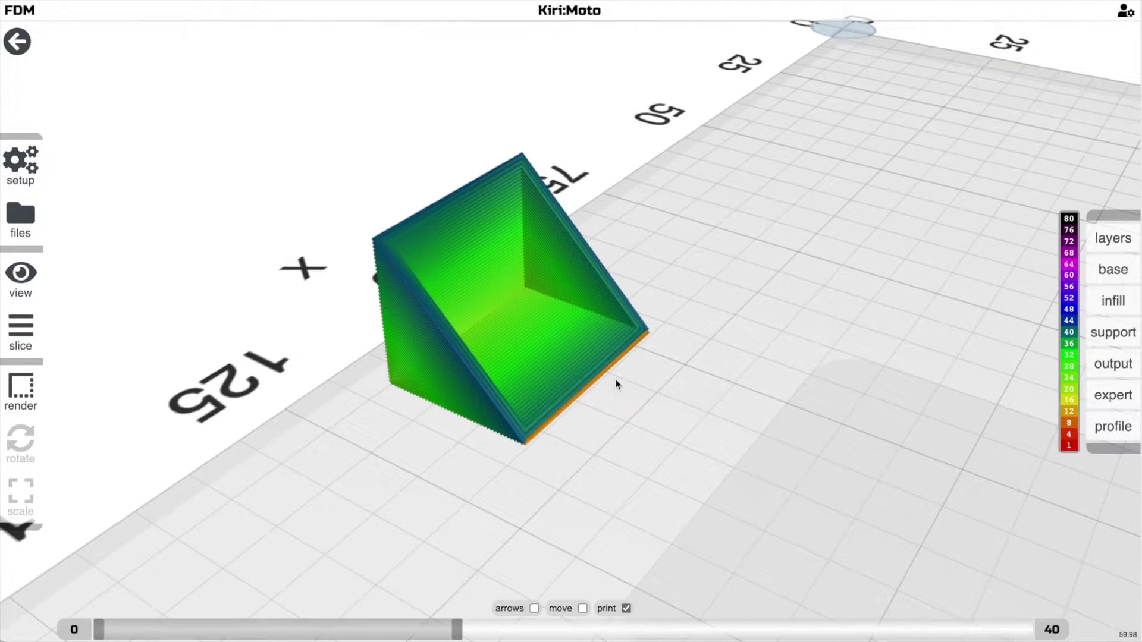
pyautogui.moveTo(457, 629); pyautogui.dragTo(822, 598)
pyautogui.moveTo(761, 519); pyautogui.dragTo(712, 509)
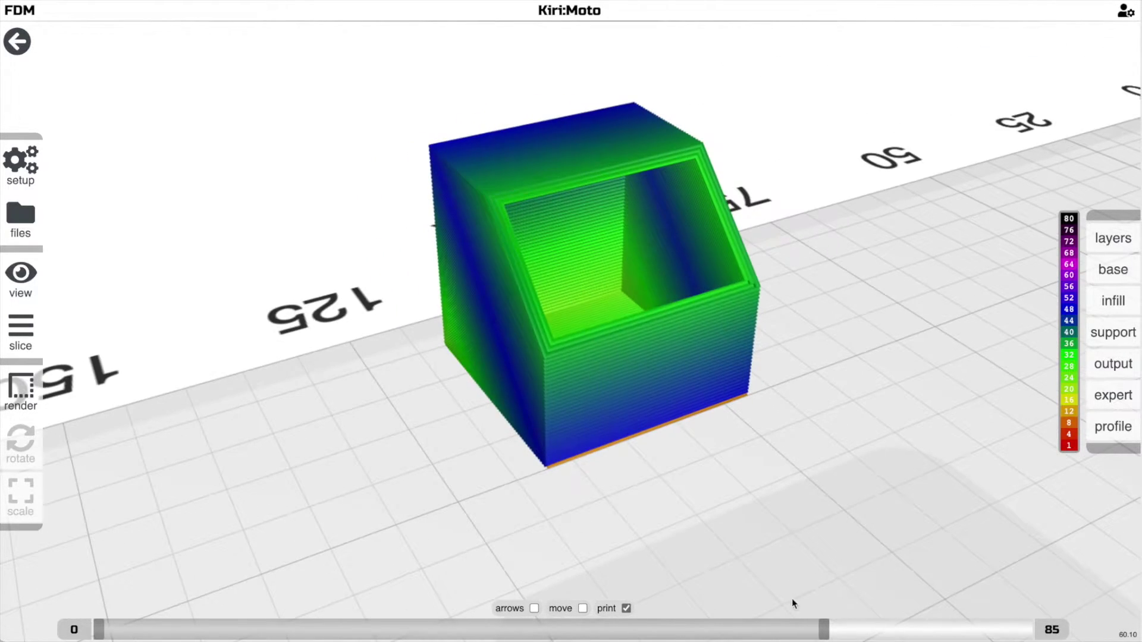
pyautogui.moveTo(824, 626); pyautogui.dragTo(1018, 629)
pyautogui.moveTo(682, 513); pyautogui.dragTo(642, 418)
pyautogui.scroll(3, 641, 422)
pyautogui.scroll(-8, 641, 418)
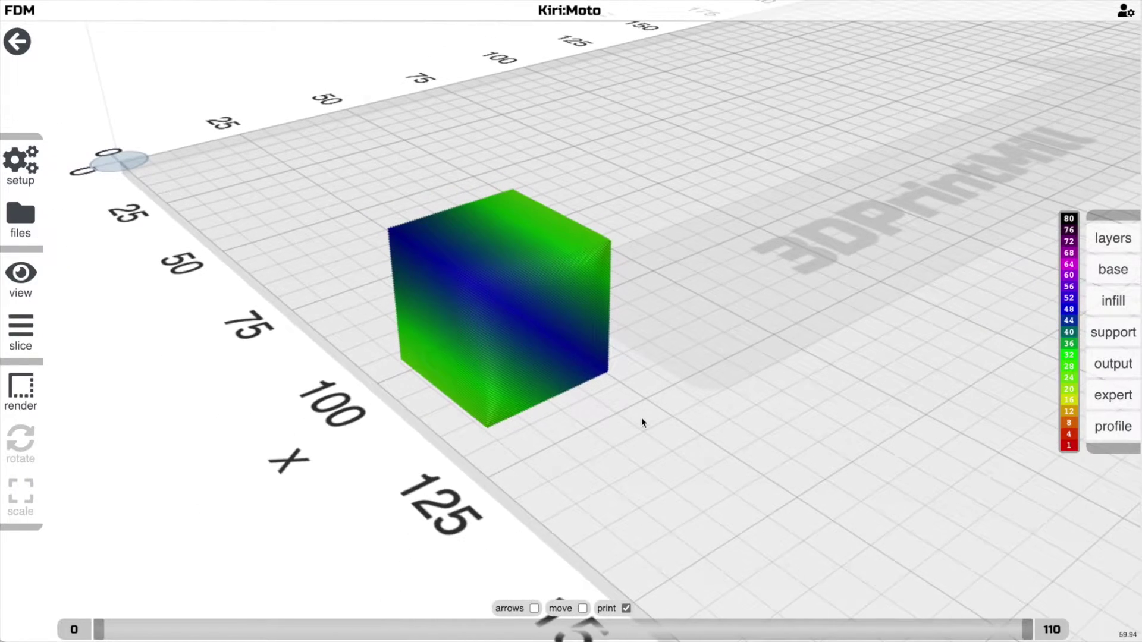
# Step: Limit the cube's preview to layer 55, examine where the angled layers meet the belt, and restore the full layer range
pyautogui.moveTo(641, 418); pyautogui.dragTo(474, 407)
pyautogui.scroll(3, 475, 408)
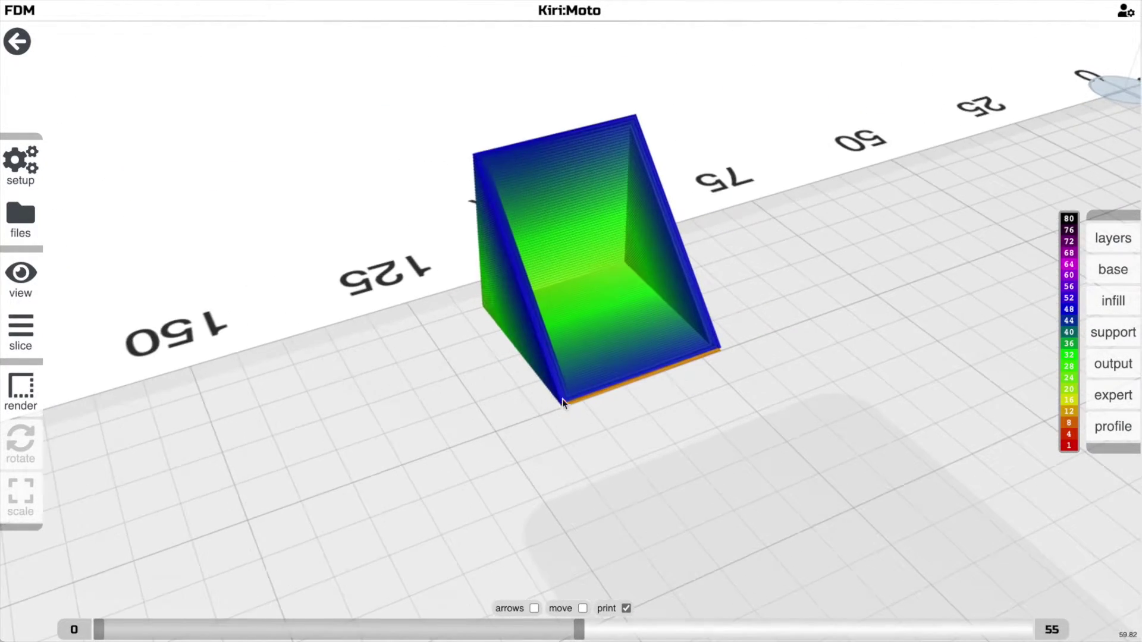
pyautogui.moveTo(553, 348); pyautogui.dragTo(589, 421)
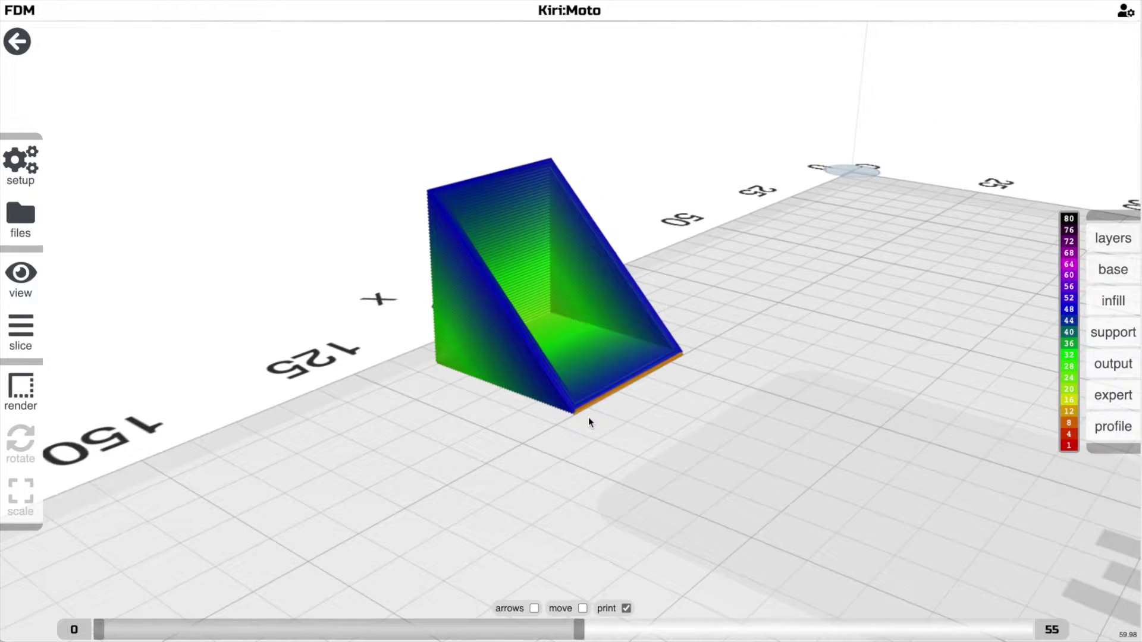
pyautogui.moveTo(571, 380); pyautogui.dragTo(543, 441)
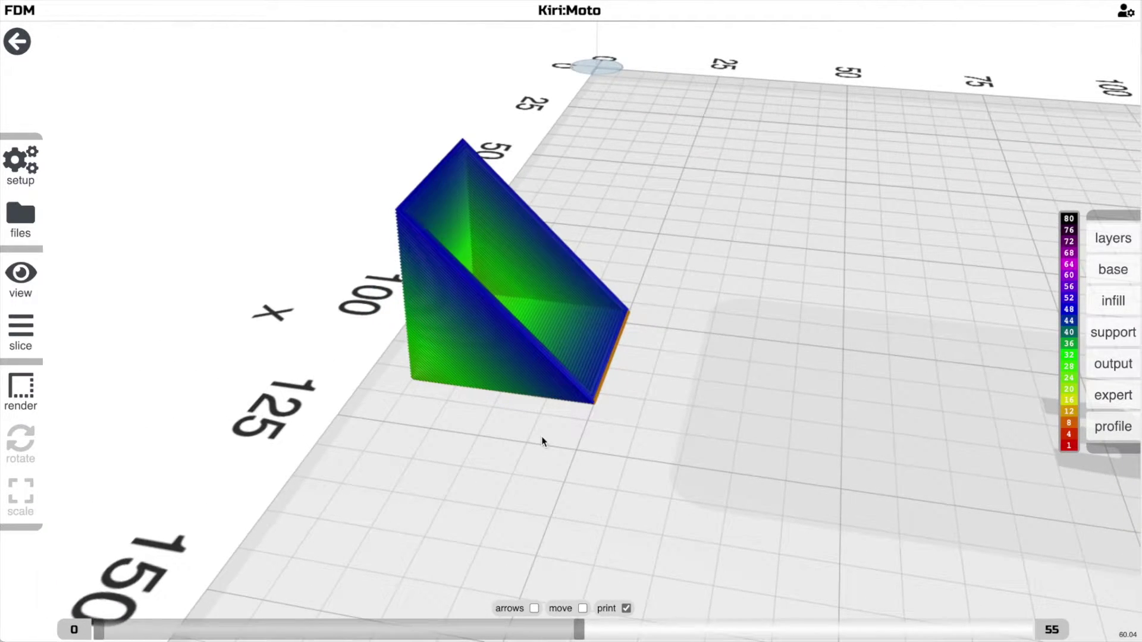
pyautogui.moveTo(477, 429); pyautogui.dragTo(400, 441)
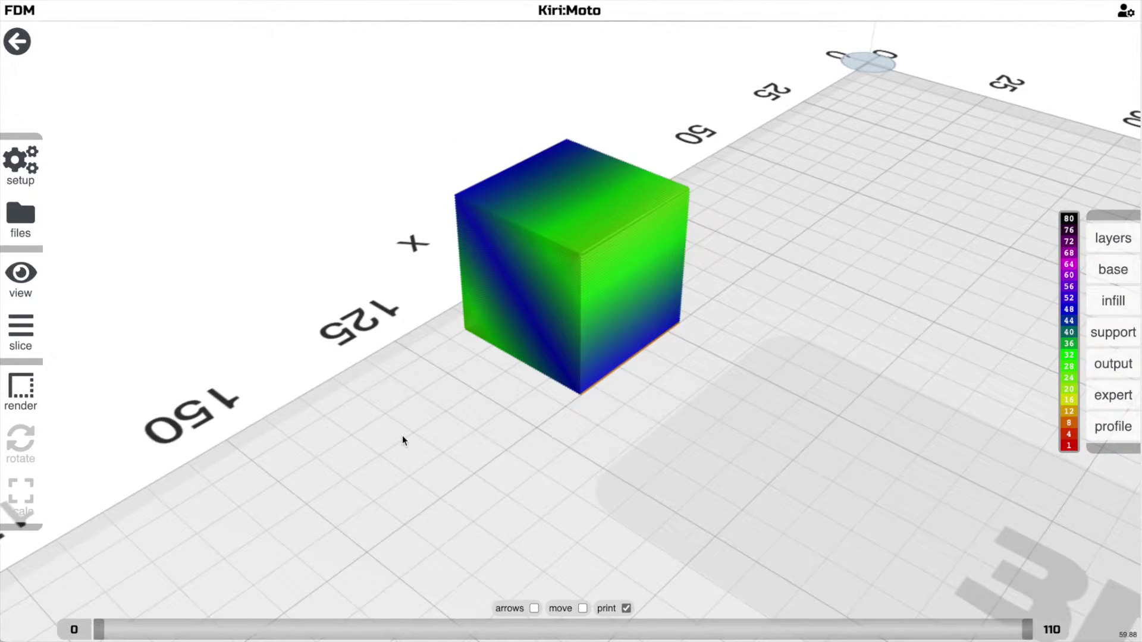
# Step: Return to the cube model, set the base part anchor to 5, and generate a new print preview
pyautogui.moveTo(402, 435); pyautogui.dragTo(557, 428)
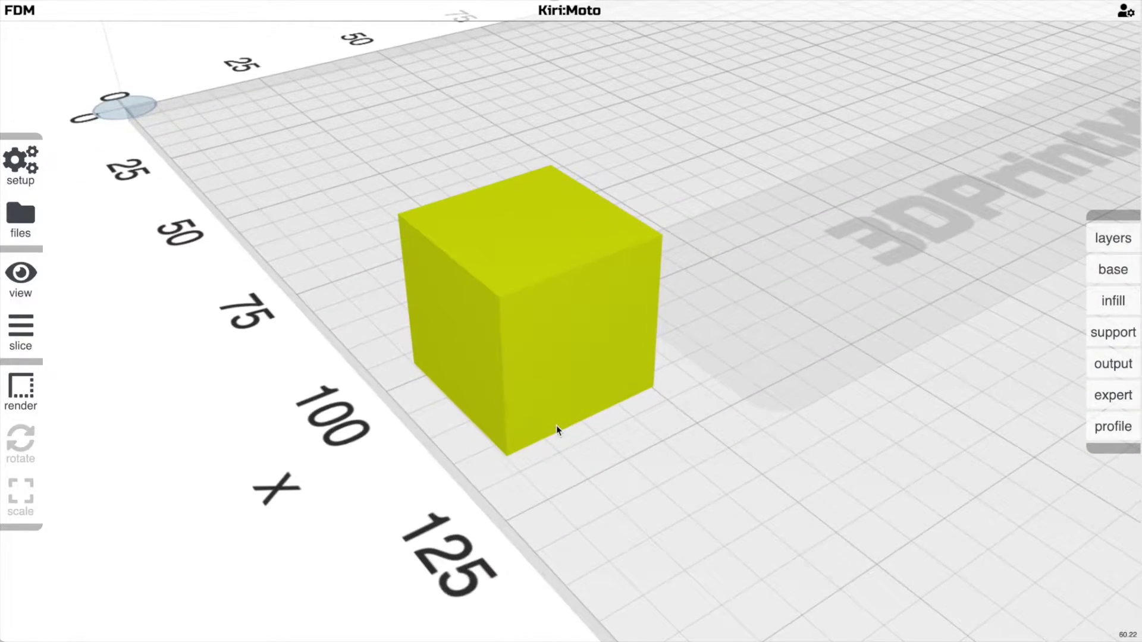
pyautogui.scroll(1, 549, 447)
pyautogui.scroll(-3, 550, 448)
pyautogui.scroll(1, 550, 448)
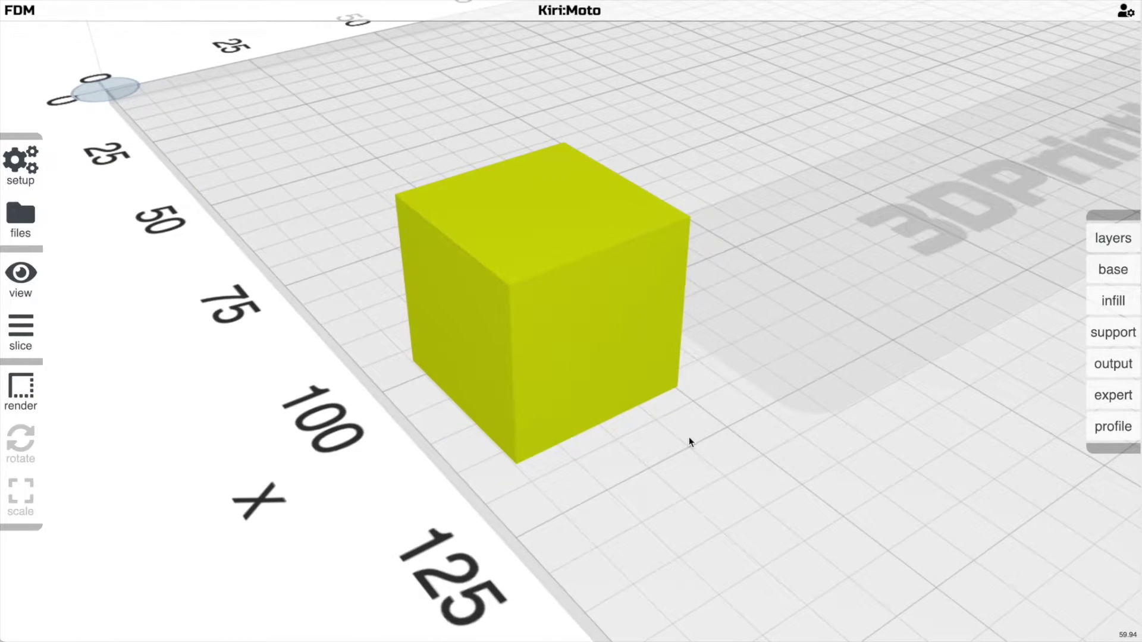
pyautogui.click(1104, 276)
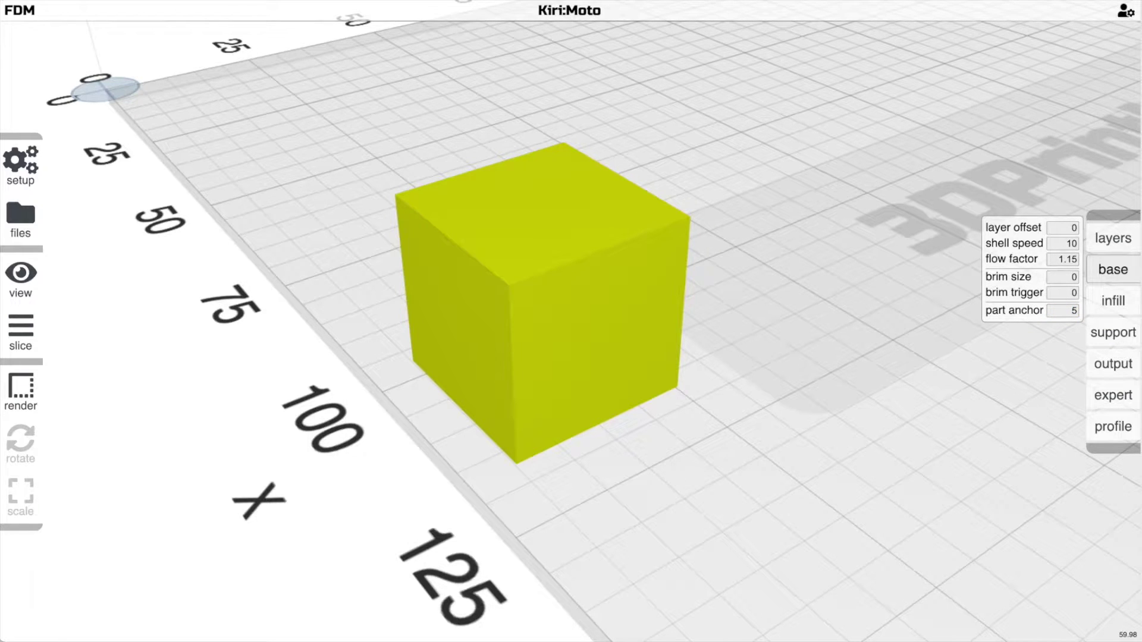
pyautogui.moveTo(803, 347); pyautogui.dragTo(663, 332)
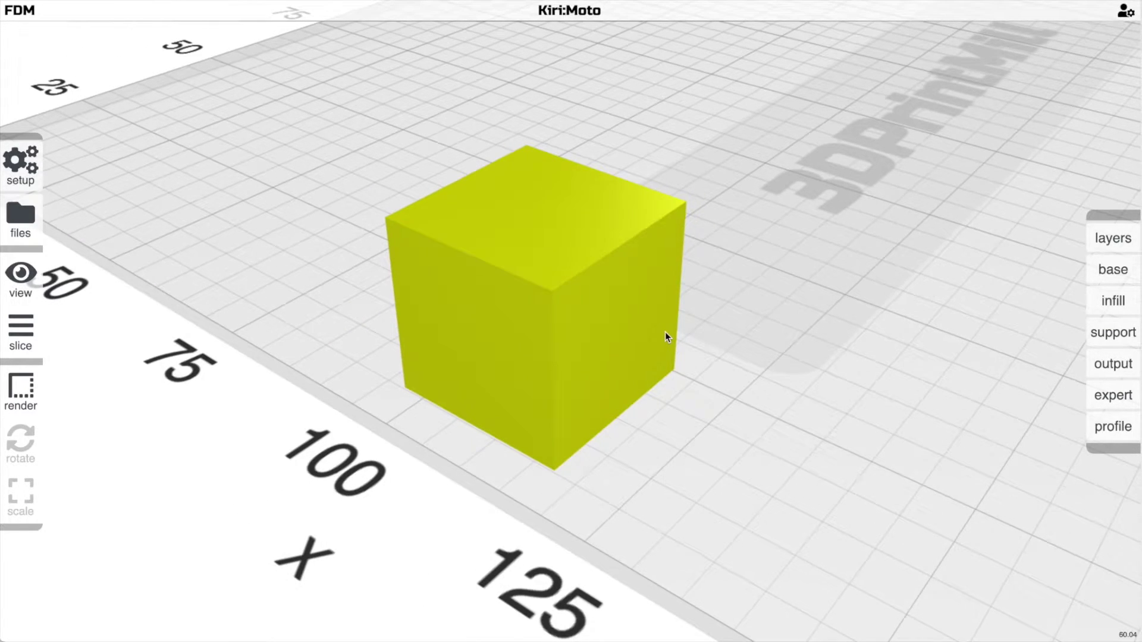
pyautogui.press('s')
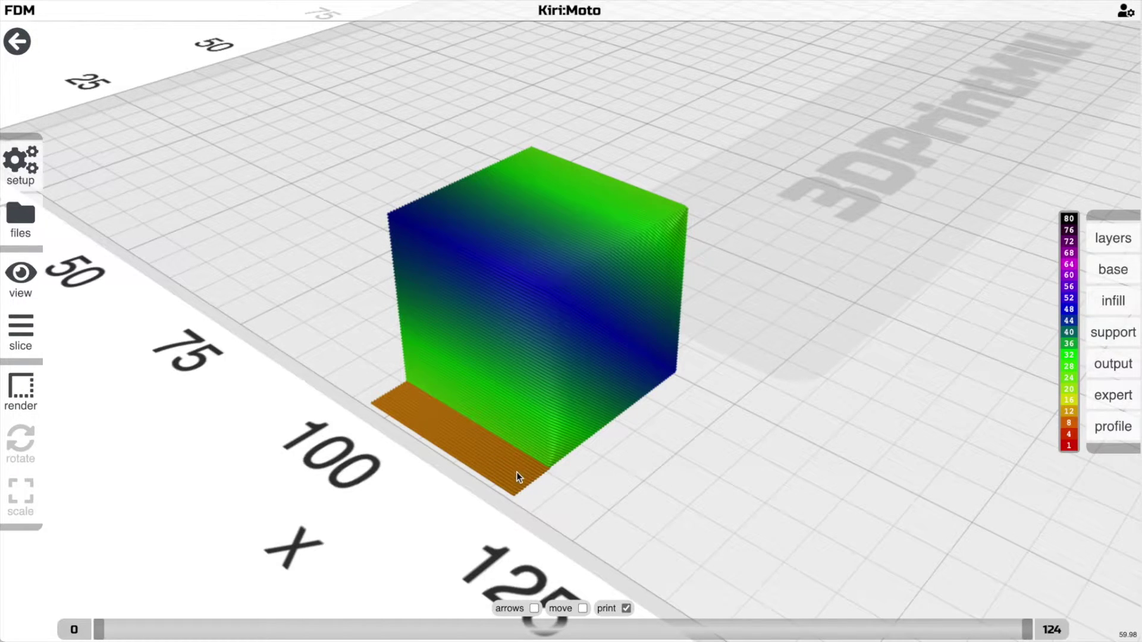
# Step: Scrub the preview from the first layer to the last to examine the cube's anchor strip, and return to the model view
pyautogui.moveTo(626, 457); pyautogui.dragTo(605, 459)
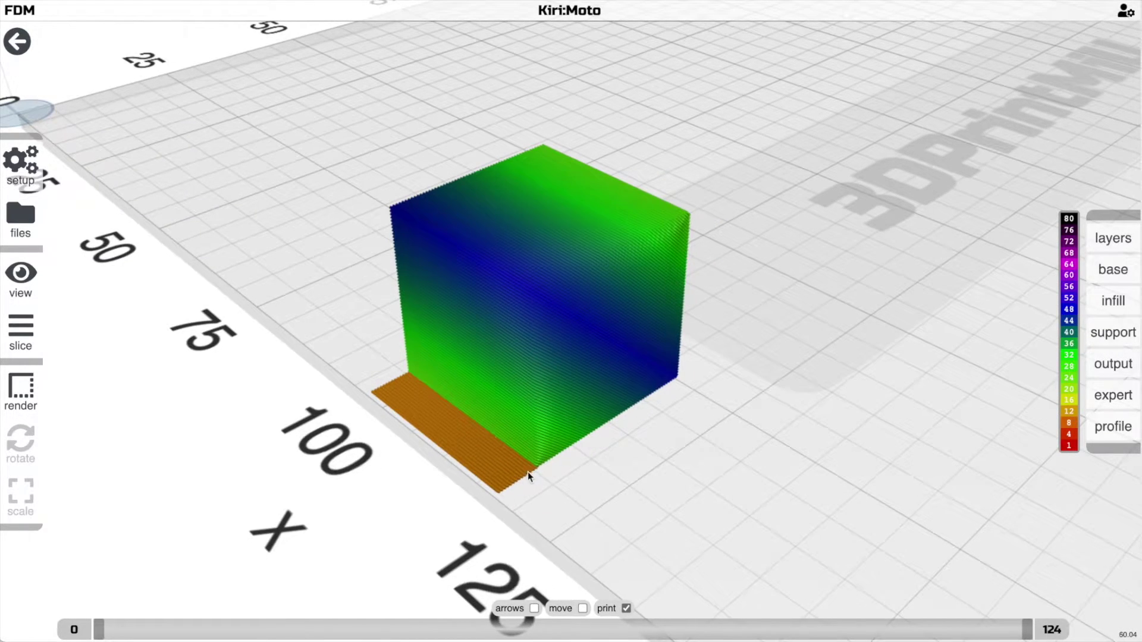
pyautogui.press('`')
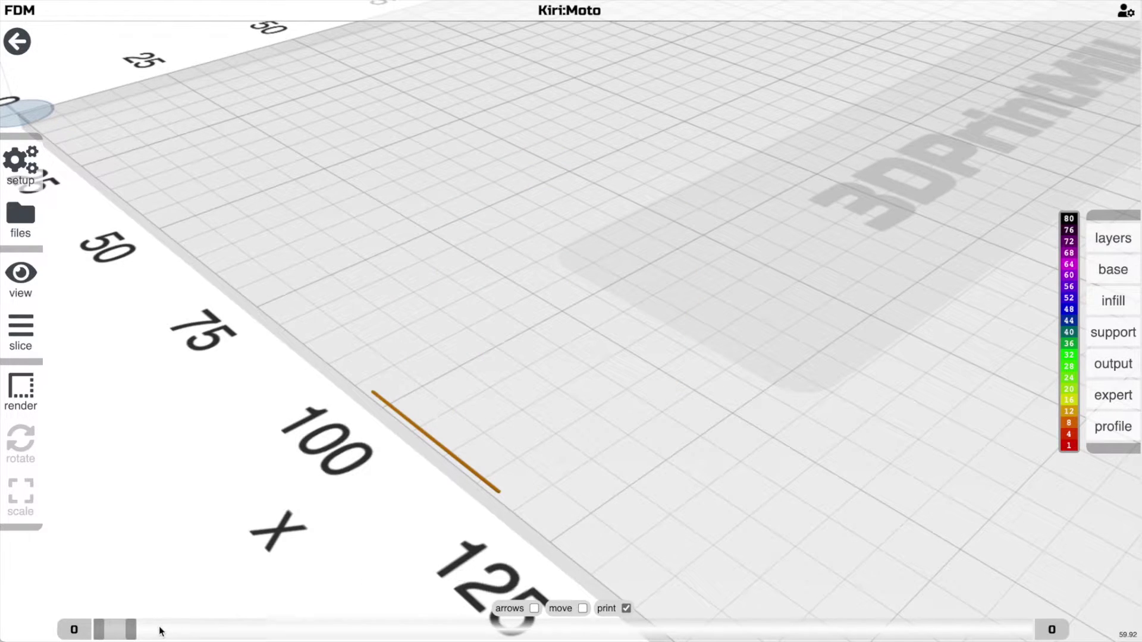
pyautogui.moveTo(133, 632); pyautogui.dragTo(1081, 603)
pyautogui.scroll(3, 908, 567)
pyautogui.moveTo(820, 485); pyautogui.dragTo(818, 458)
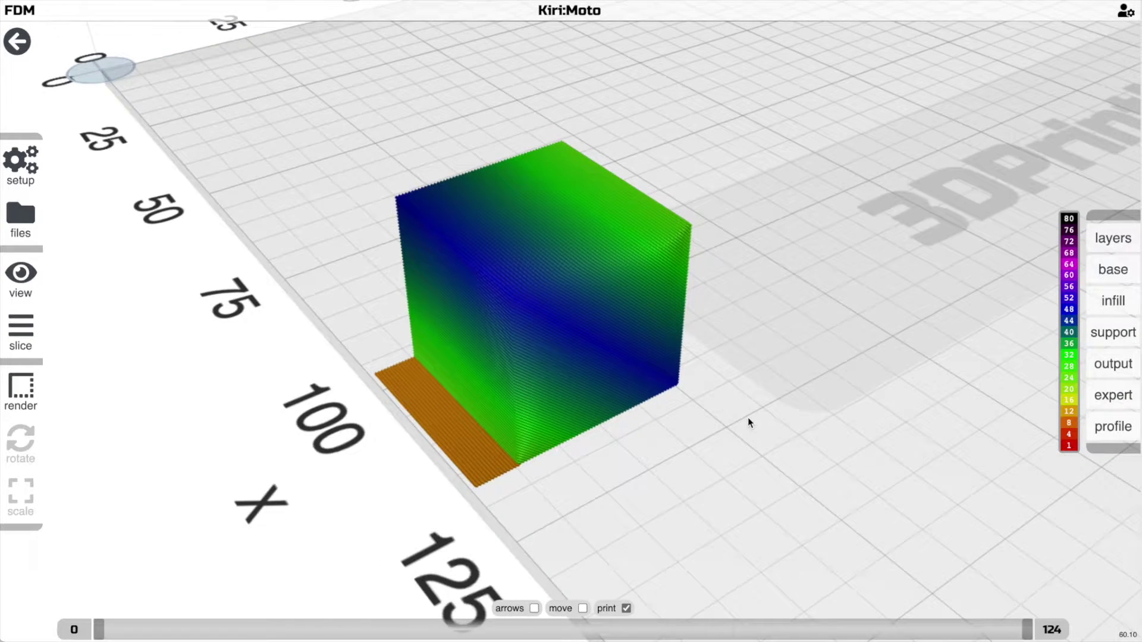
pyautogui.moveTo(749, 421); pyautogui.dragTo(718, 435)
pyautogui.press('Escape')
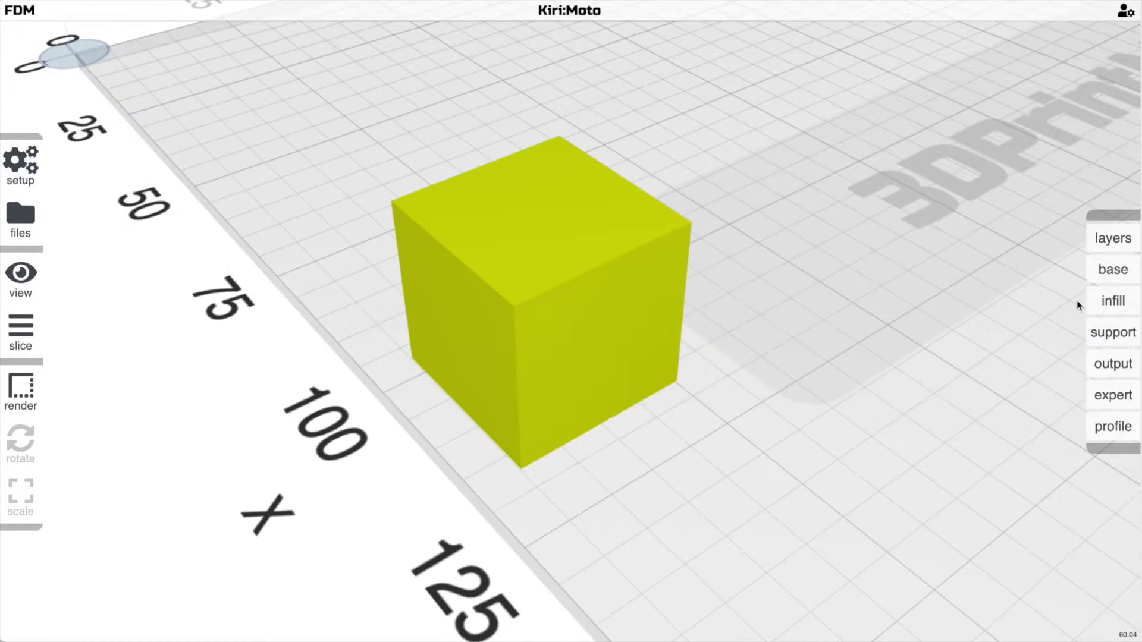
# Step: Set the base brim size to 10 and the part anchor to 0, and preview the cube's print
pyautogui.click(1117, 262)
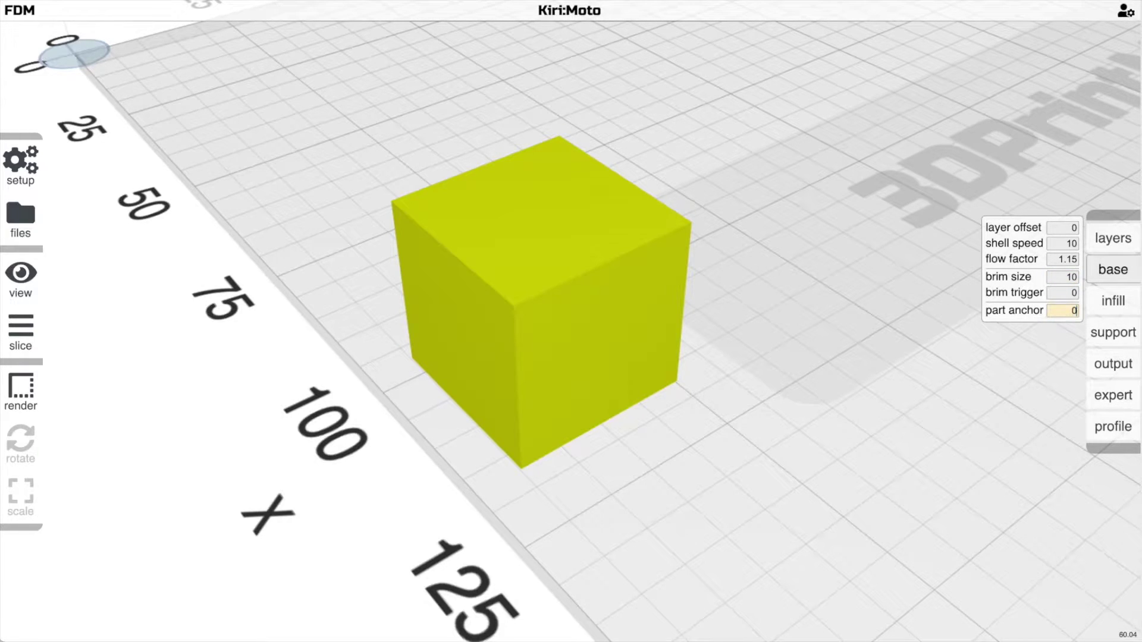
pyautogui.moveTo(845, 321); pyautogui.dragTo(872, 309)
pyautogui.scroll(-3, 782, 345)
pyautogui.press('p')
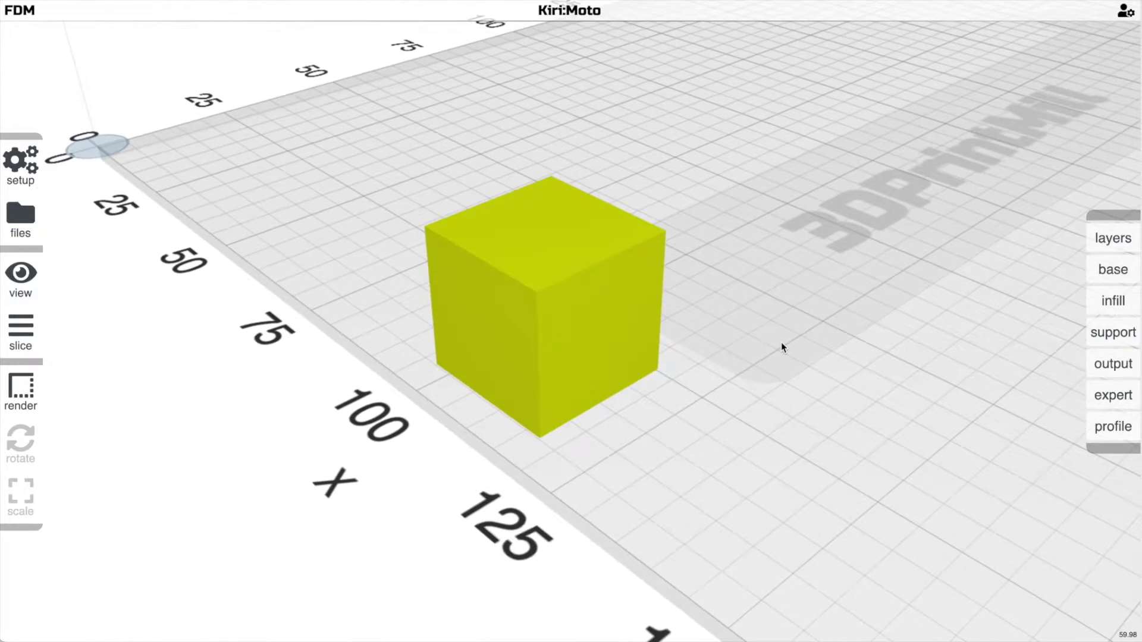
pyautogui.moveTo(614, 344); pyautogui.dragTo(684, 355)
pyautogui.press('Escape')
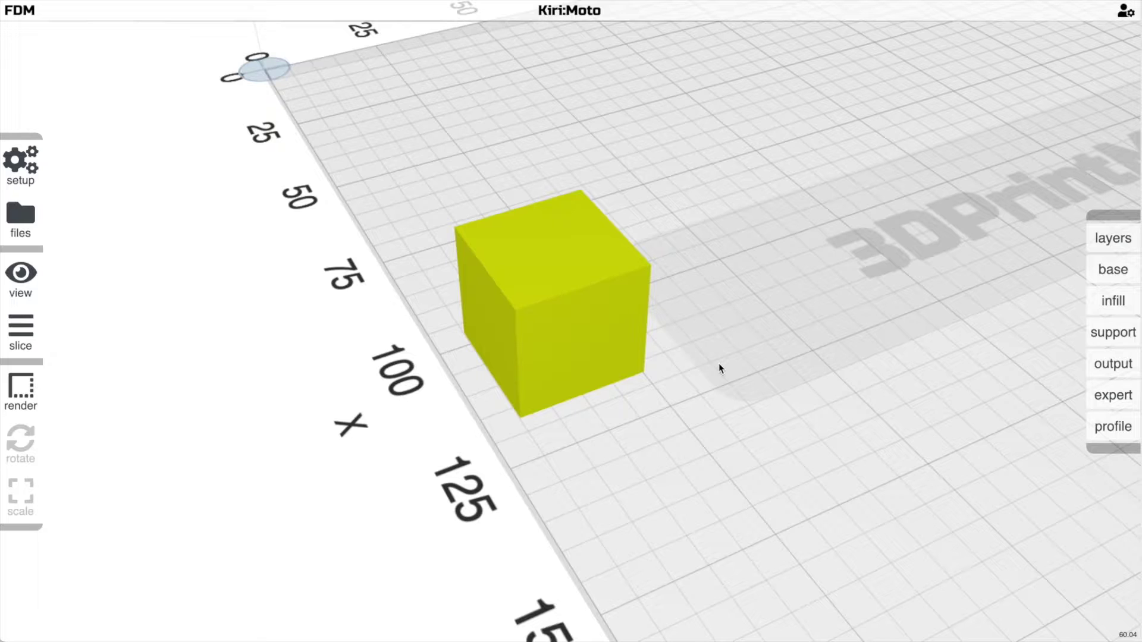
# Step: Delete the cube and load the stored airplane-shaped model onto the belt in its place
pyautogui.press('super+a')
pyautogui.press('BackSpace')
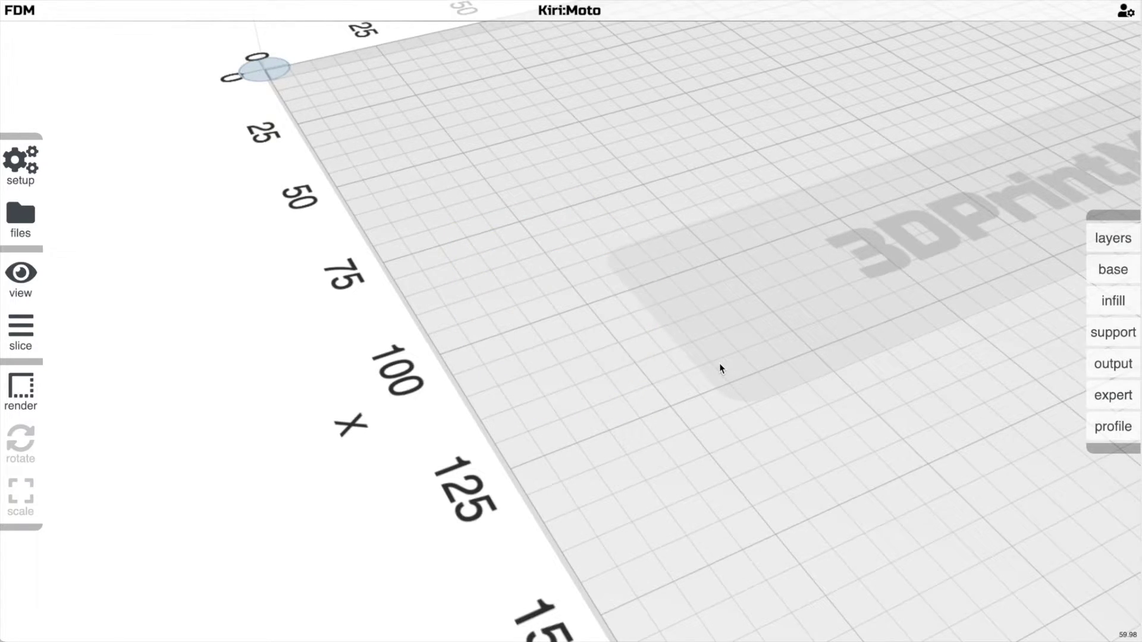
pyautogui.scroll(-3, 719, 363)
pyautogui.press('r')
pyautogui.click(529, 268)
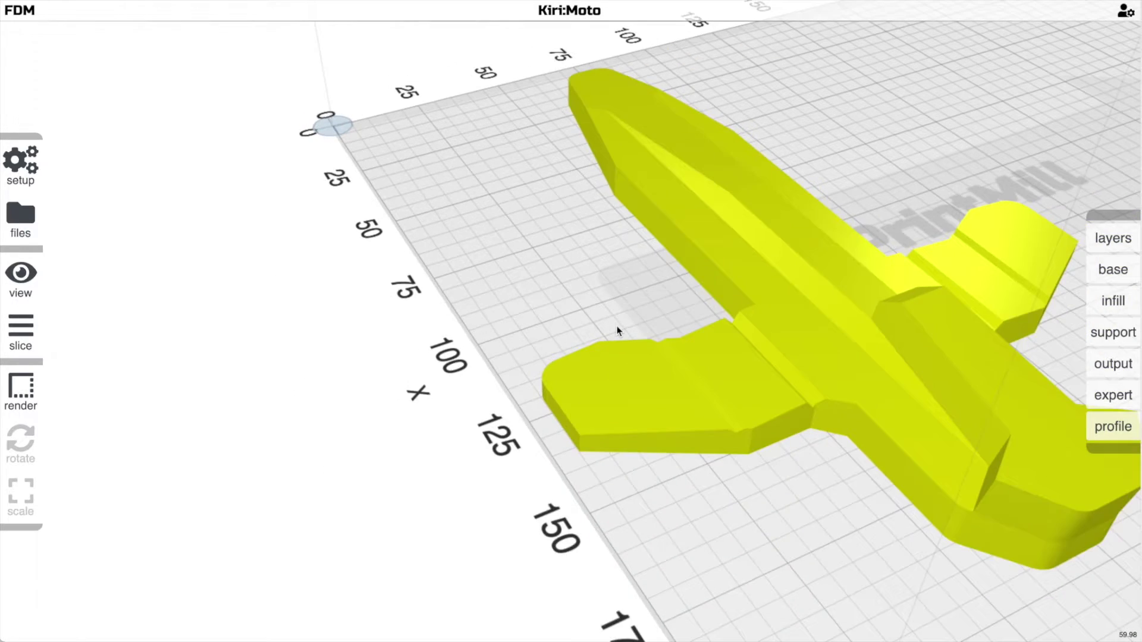
pyautogui.scroll(-2, 617, 329)
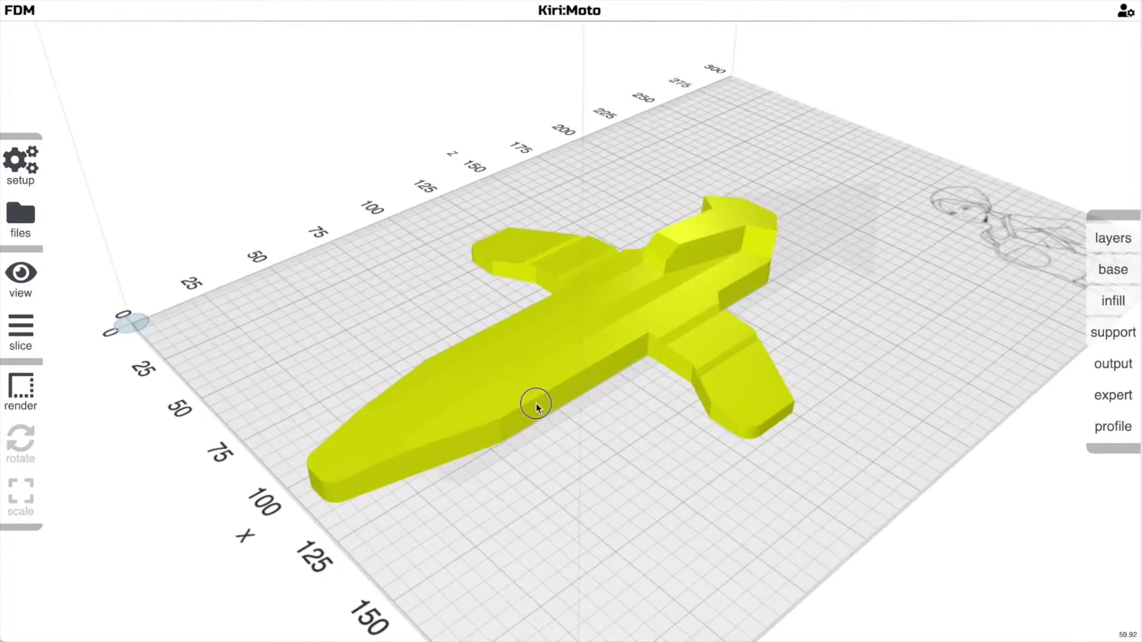
pyautogui.moveTo(535, 402); pyautogui.dragTo(638, 374)
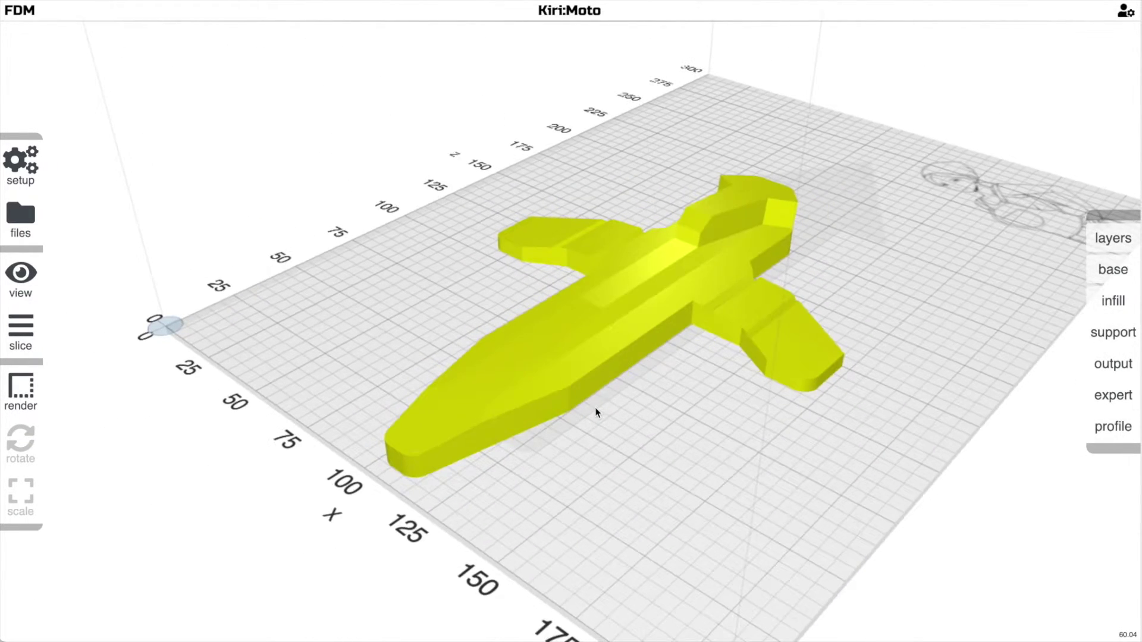
# Step: Generate the print preview of the airplane-shaped model and check its brim against the base settings
pyautogui.press('s')
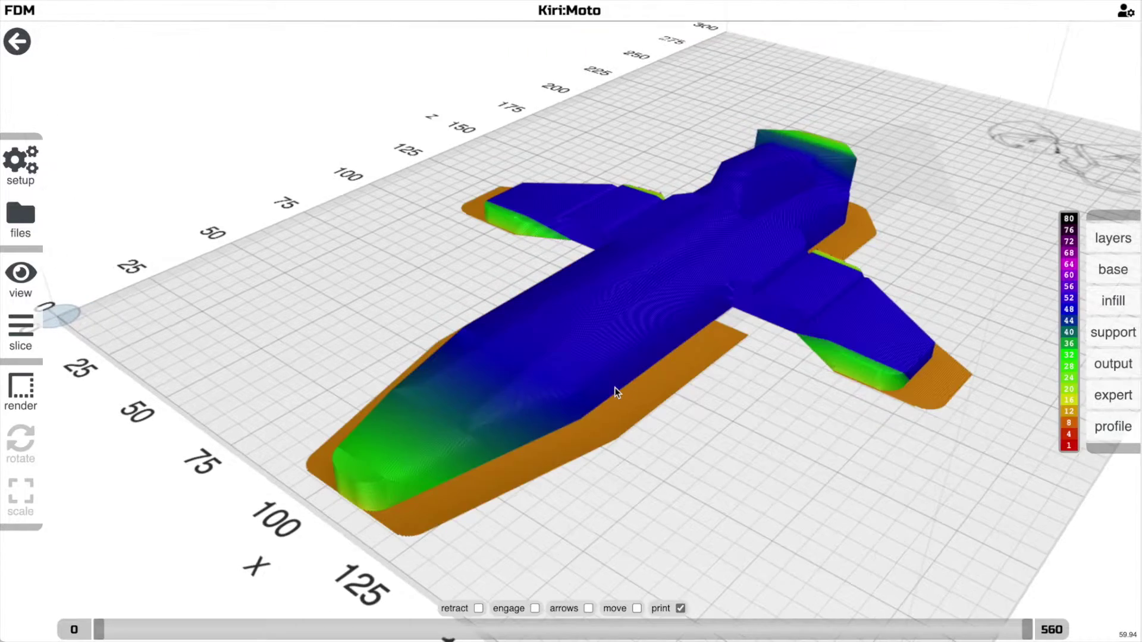
pyautogui.click(1128, 269)
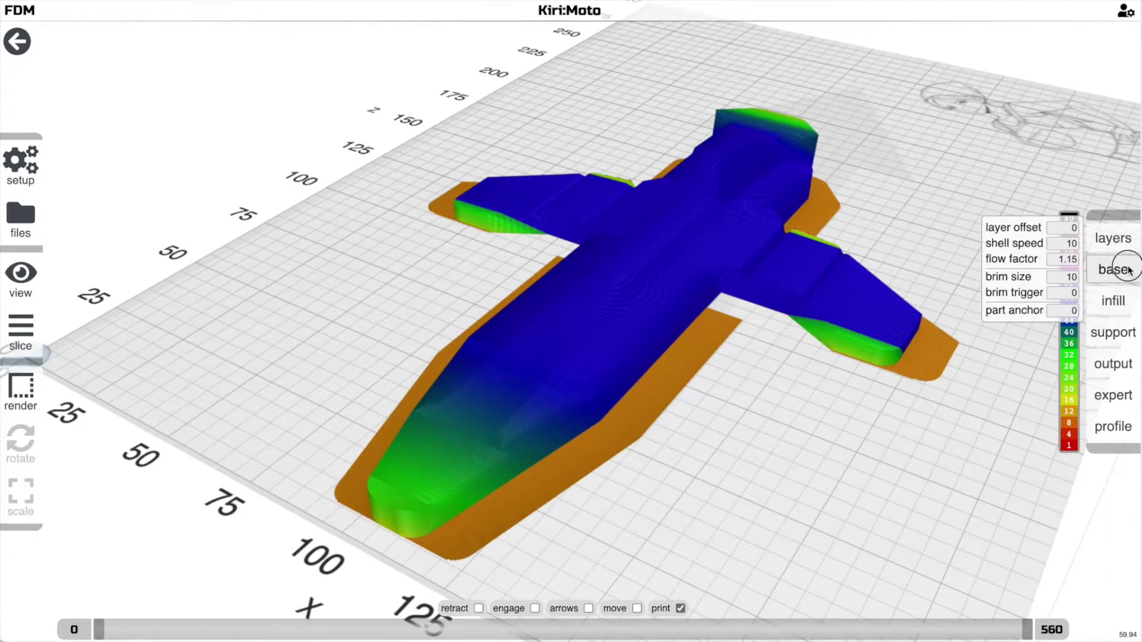
pyautogui.moveTo(836, 351); pyautogui.dragTo(728, 396)
pyautogui.scroll(-2, 722, 398)
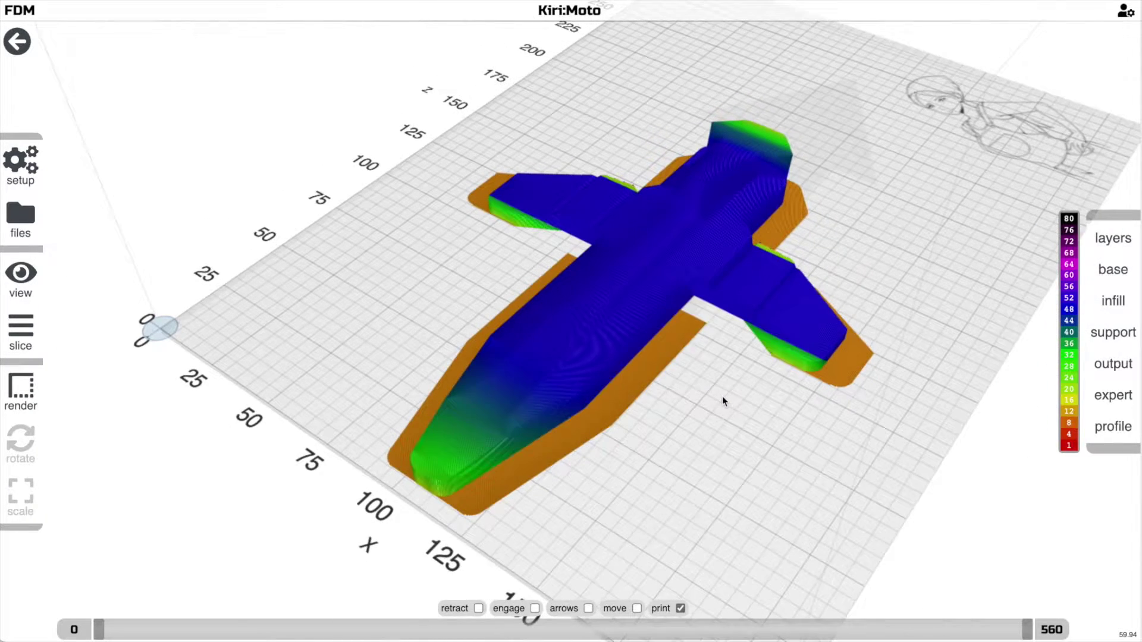
# Step: Leave the airplane model's preview and set the base brim trigger to 25
pyautogui.scroll(2, 722, 398)
pyautogui.click(724, 396)
pyautogui.press('Escape')
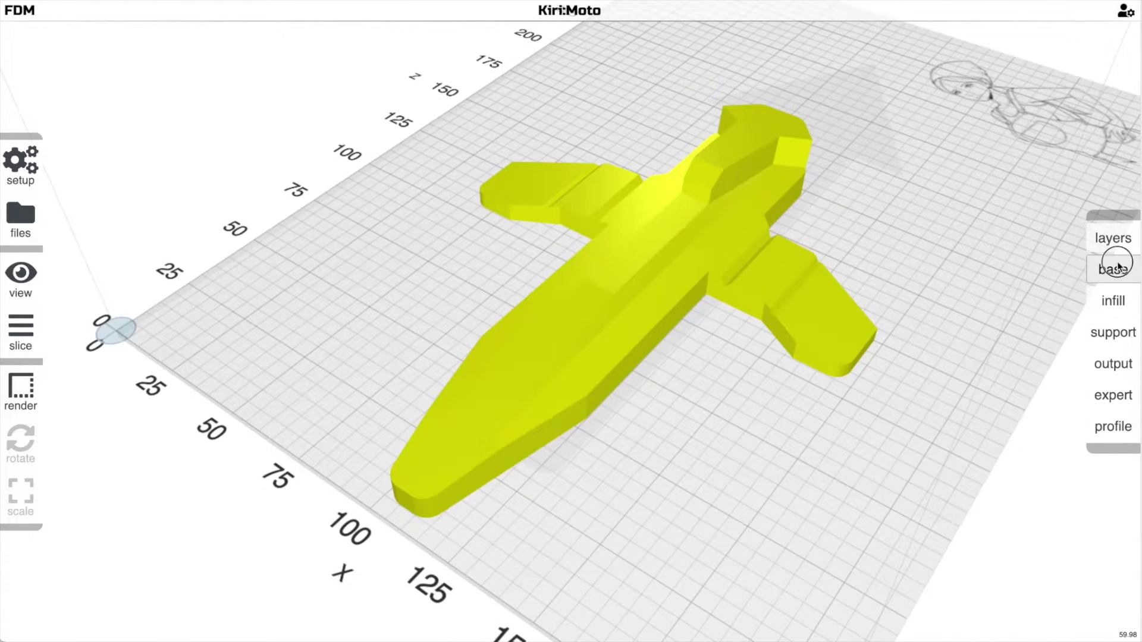
pyautogui.click(1116, 266)
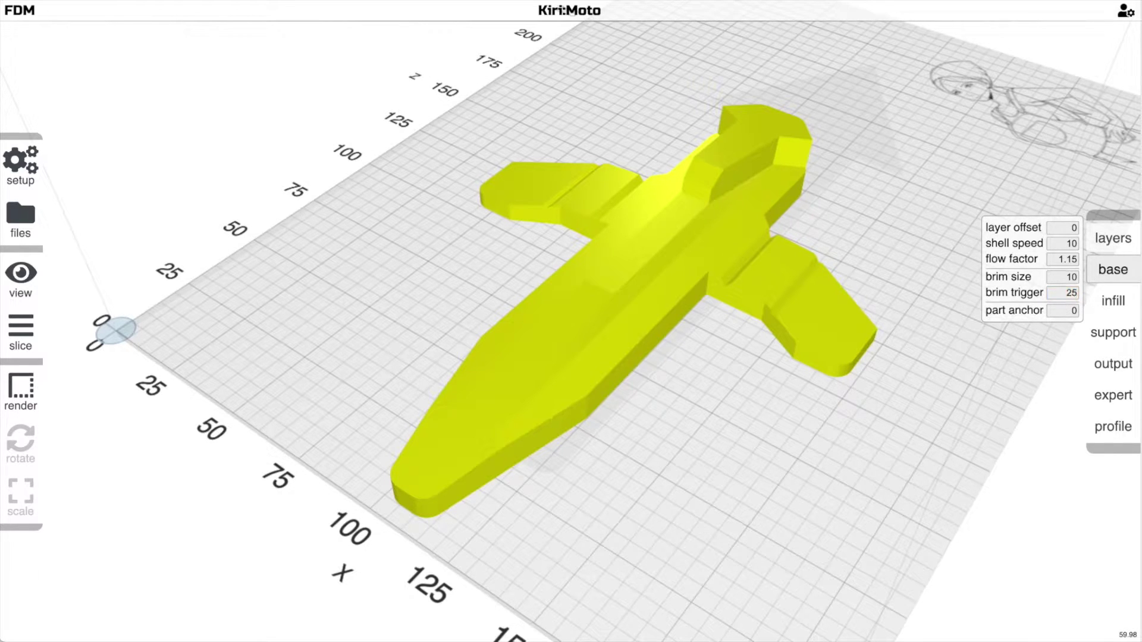
# Step: Regenerate the airplane model's print preview with the new brim trigger and examine the brims around its nose, wing tips and tail
pyautogui.scroll(2, 483, 510)
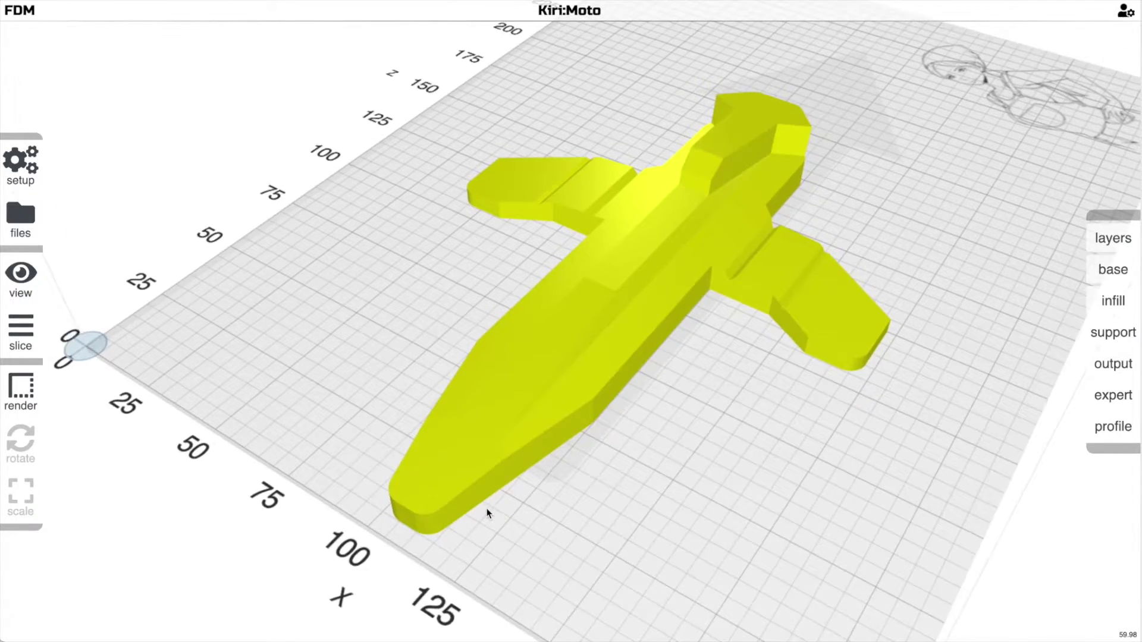
pyautogui.moveTo(532, 499); pyautogui.dragTo(519, 488)
pyautogui.press('s')
pyautogui.scroll(-2, 521, 489)
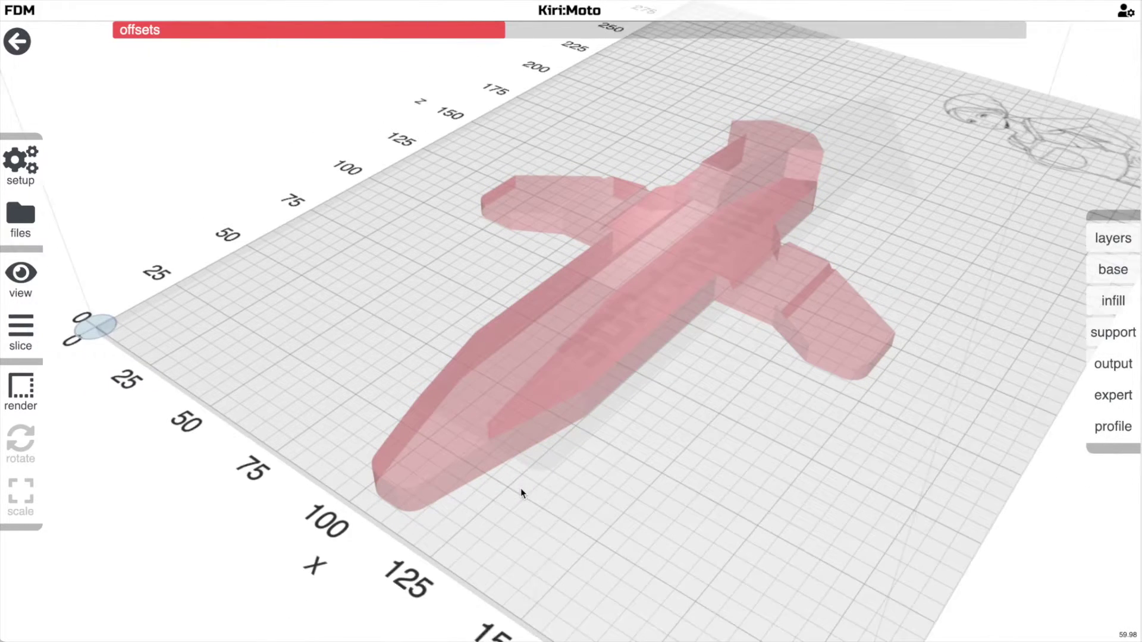
pyautogui.click(518, 490)
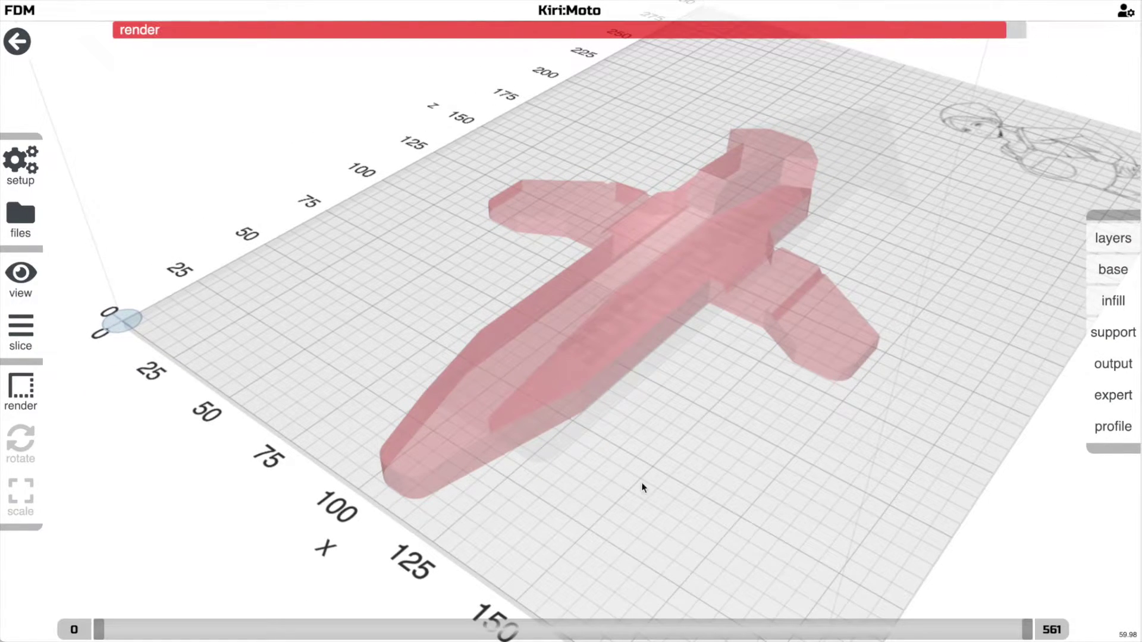
pyautogui.moveTo(809, 439); pyautogui.dragTo(751, 439)
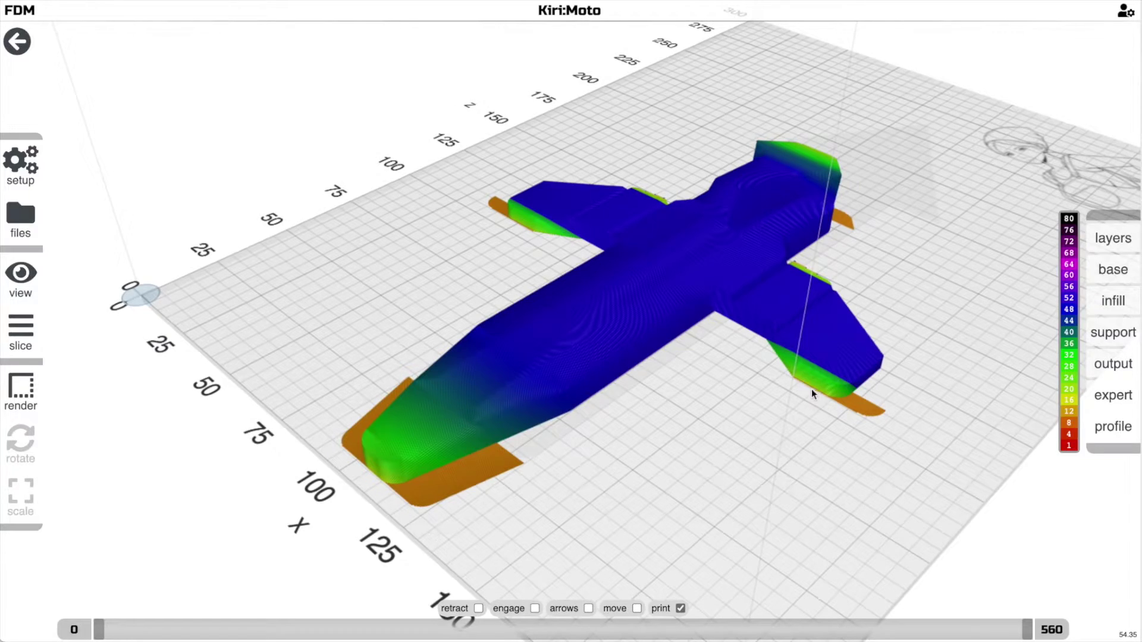
pyautogui.moveTo(855, 253); pyautogui.dragTo(748, 310)
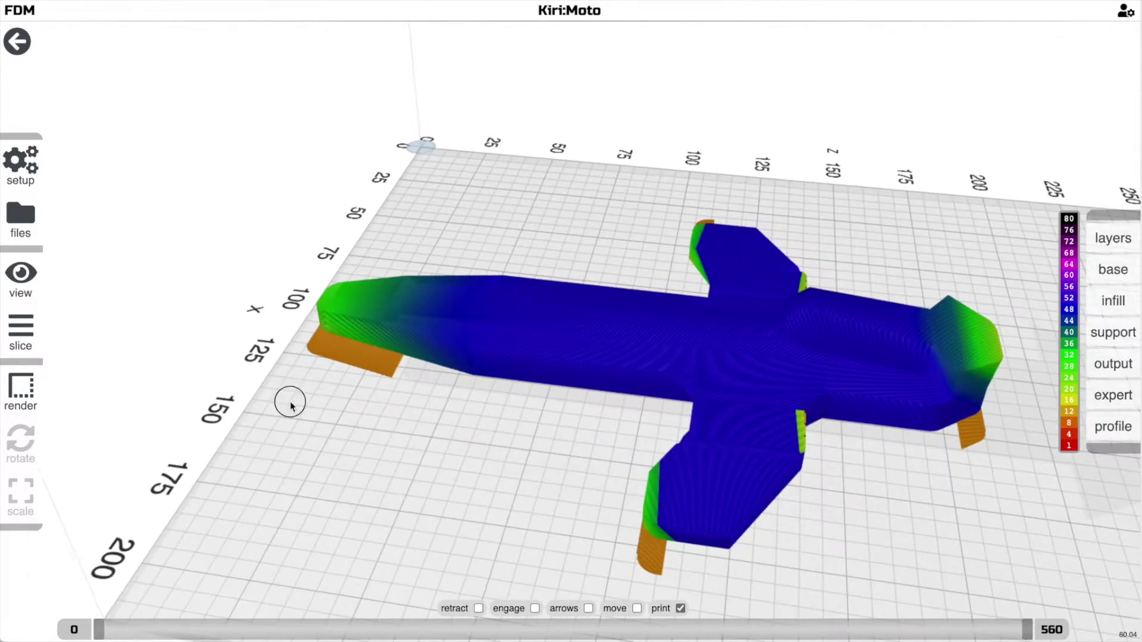
pyautogui.moveTo(291, 406); pyautogui.dragTo(411, 426)
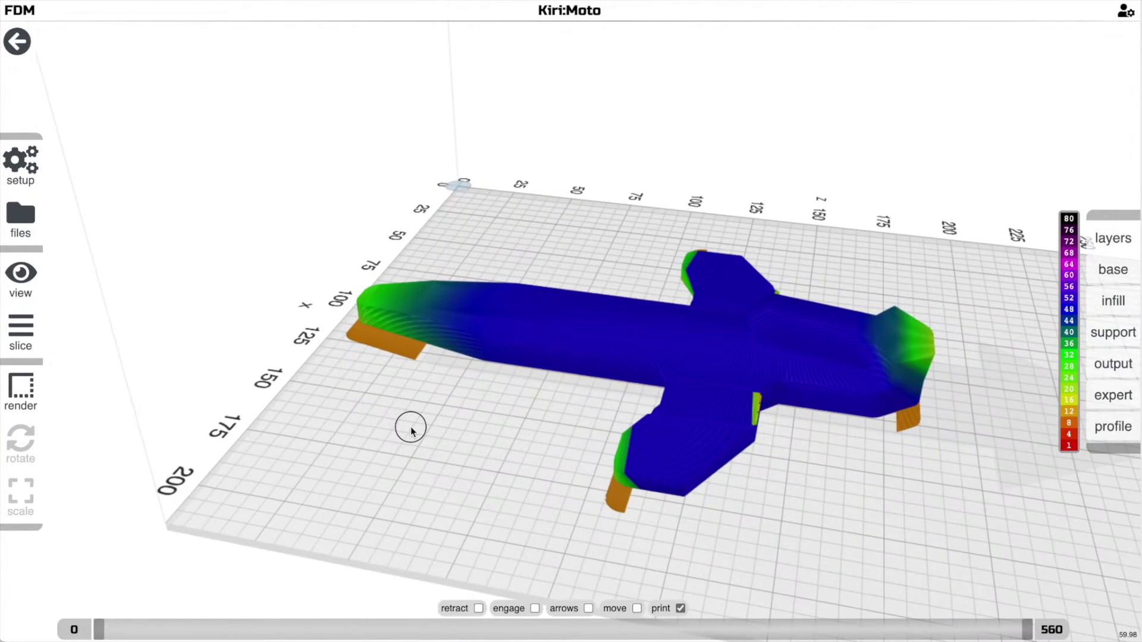
pyautogui.moveTo(508, 426); pyautogui.dragTo(430, 440)
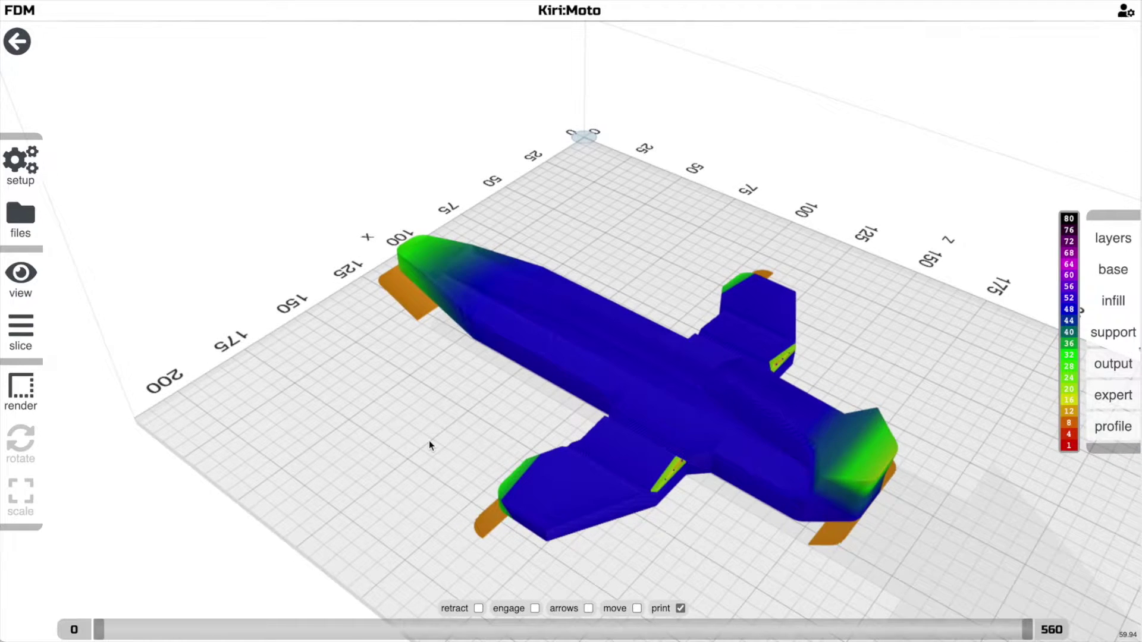
# Step: Review the airplane preview's brims layer by layer from the first layers to the full height, and leave the preview
pyautogui.press('`')
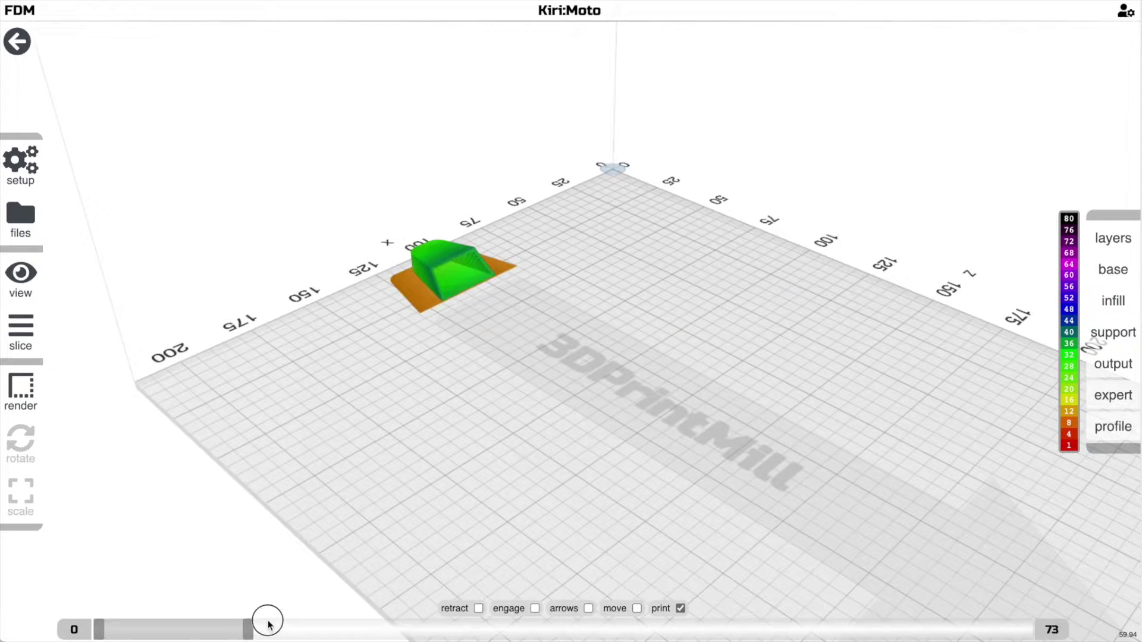
pyautogui.moveTo(268, 622); pyautogui.dragTo(815, 594)
pyautogui.scroll(2, 638, 520)
pyautogui.moveTo(785, 523)
pyautogui.mouseDown()
pyautogui.moveTo(754, 452)
pyautogui.moveTo(724, 458)
pyautogui.moveTo(638, 440)
pyautogui.moveTo(785, 525)
pyautogui.mouseUp()
pyautogui.moveTo(812, 628); pyautogui.dragTo(1025, 628)
pyautogui.moveTo(574, 507); pyautogui.dragTo(584, 469)
pyautogui.scroll(-3, 584, 470)
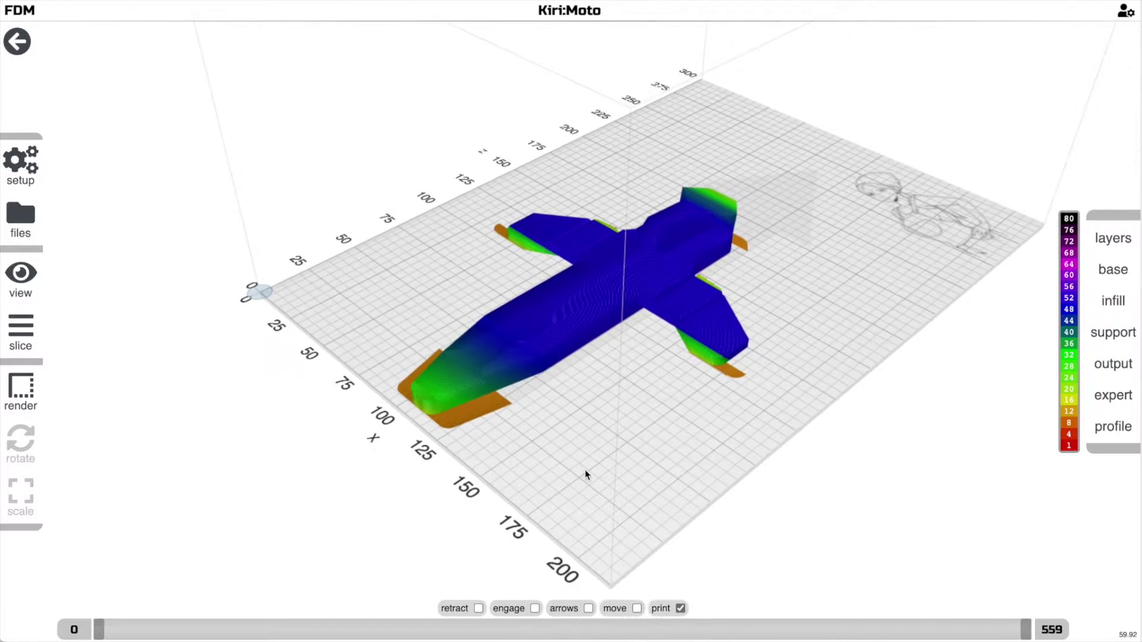
pyautogui.press('Escape')
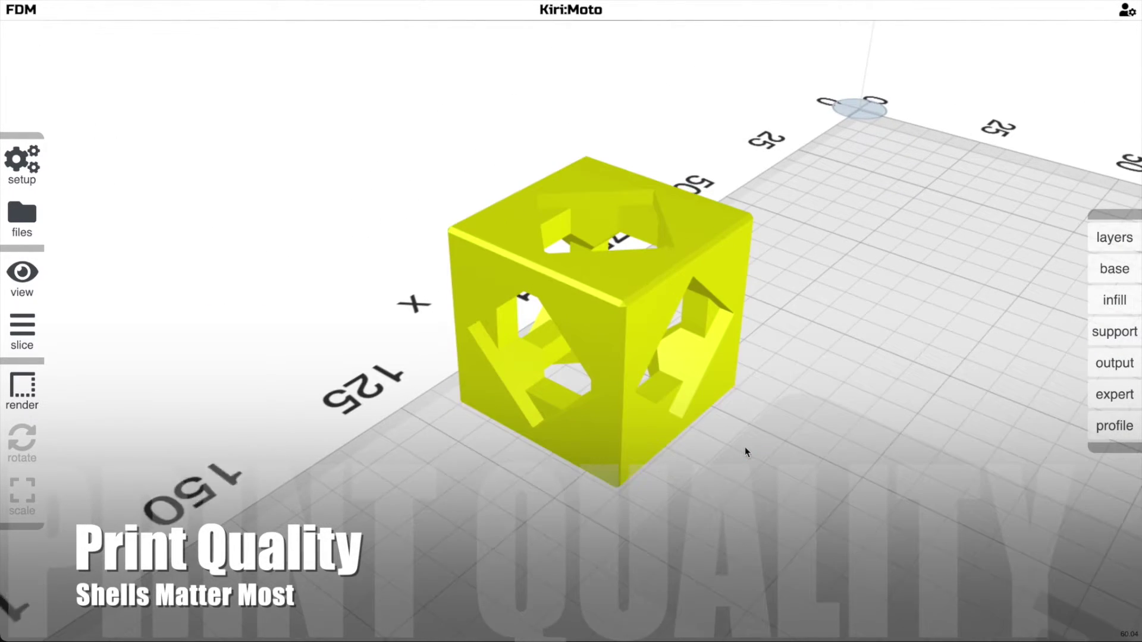
# Step: Slice the cube with cutouts and check its shell count and top, solid and base layer settings
pyautogui.press('s')
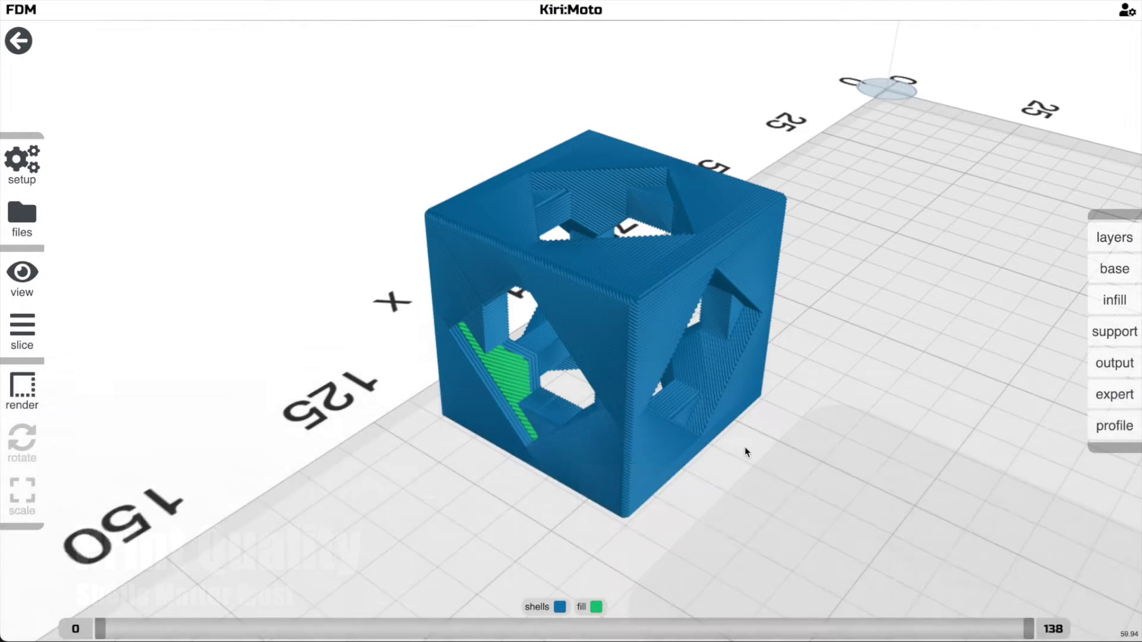
pyautogui.moveTo(745, 448); pyautogui.dragTo(771, 439)
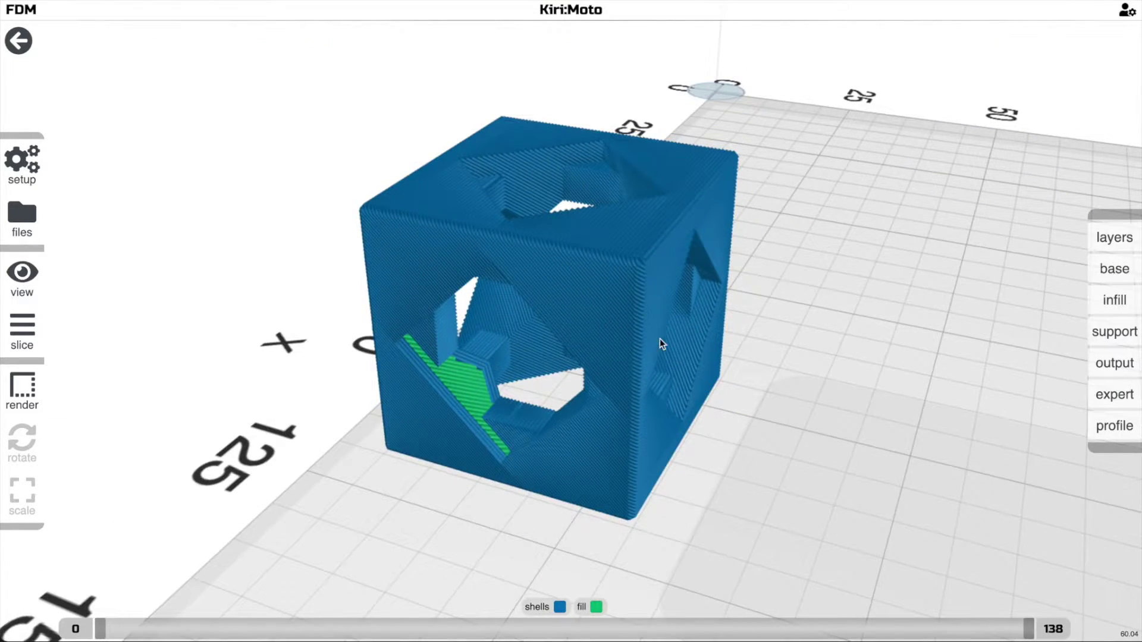
pyautogui.moveTo(659, 340); pyautogui.dragTo(553, 202)
pyautogui.moveTo(760, 411); pyautogui.dragTo(833, 373)
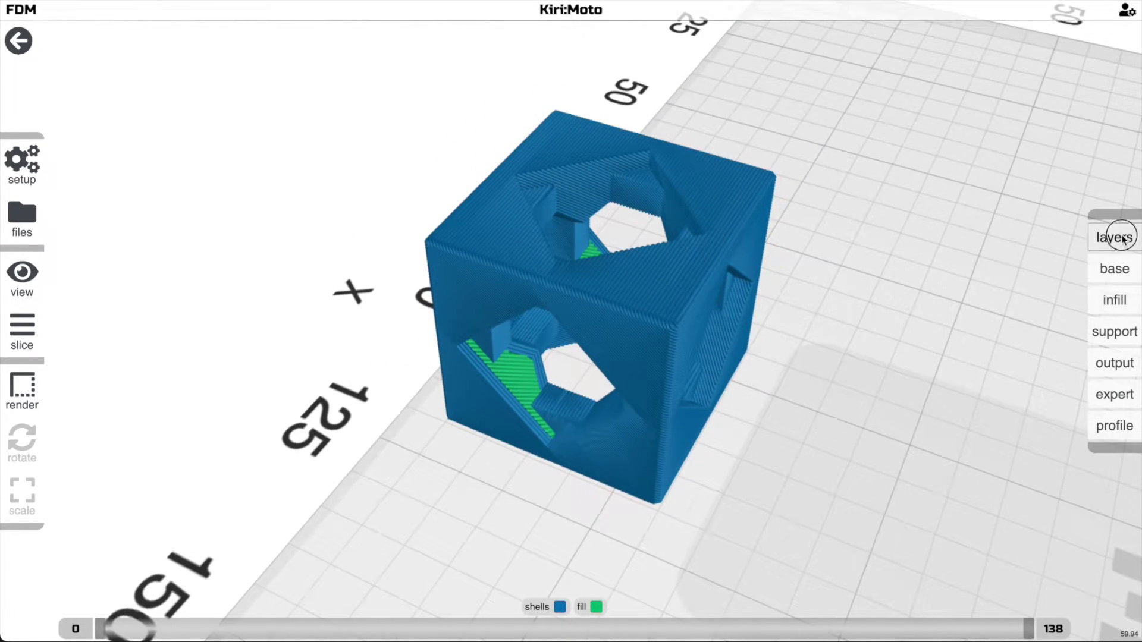
pyautogui.moveTo(1113, 237)
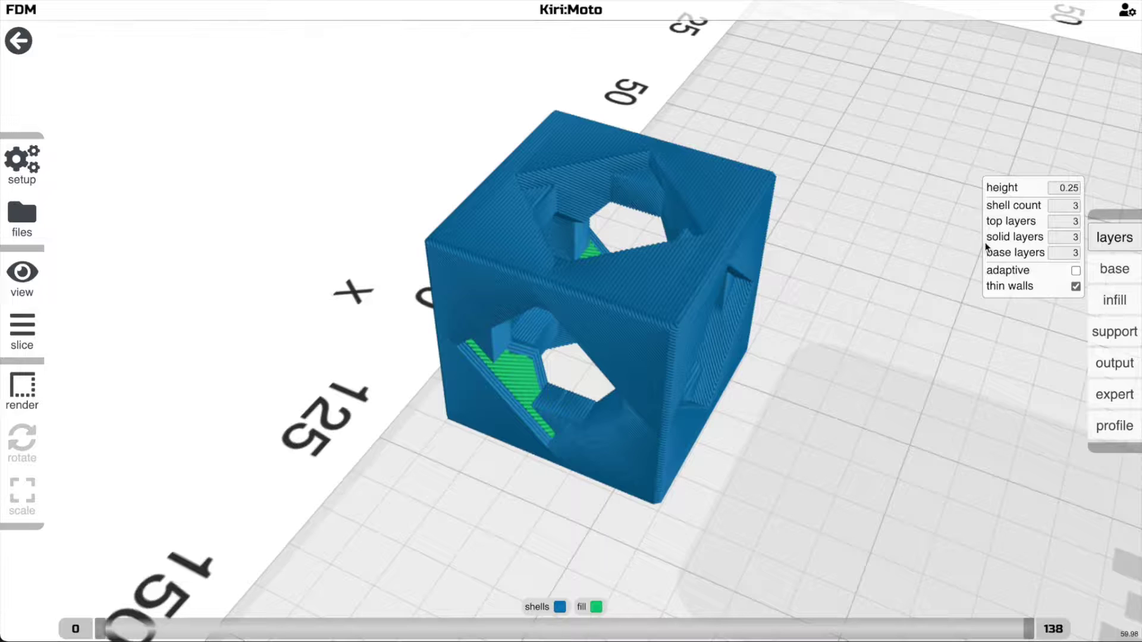
pyautogui.moveTo(869, 257); pyautogui.dragTo(835, 279)
# Step: Show the sliced cube's first layer, restore the full layer range, and examine its shells and fill from several angles
pyautogui.press('0')
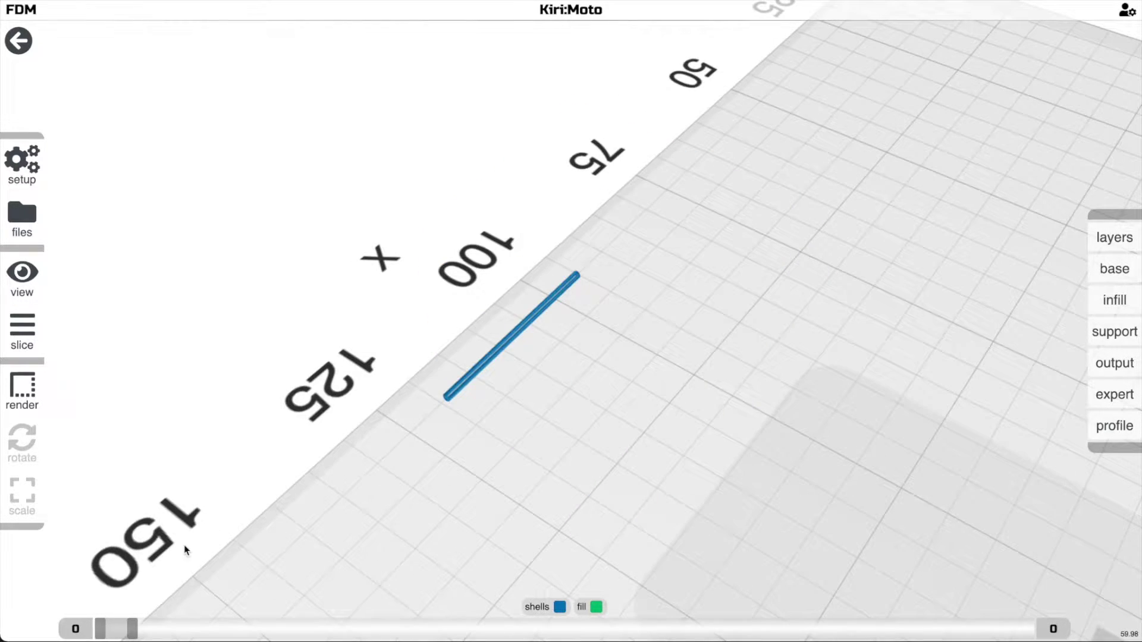
pyautogui.moveTo(135, 621); pyautogui.dragTo(1029, 589)
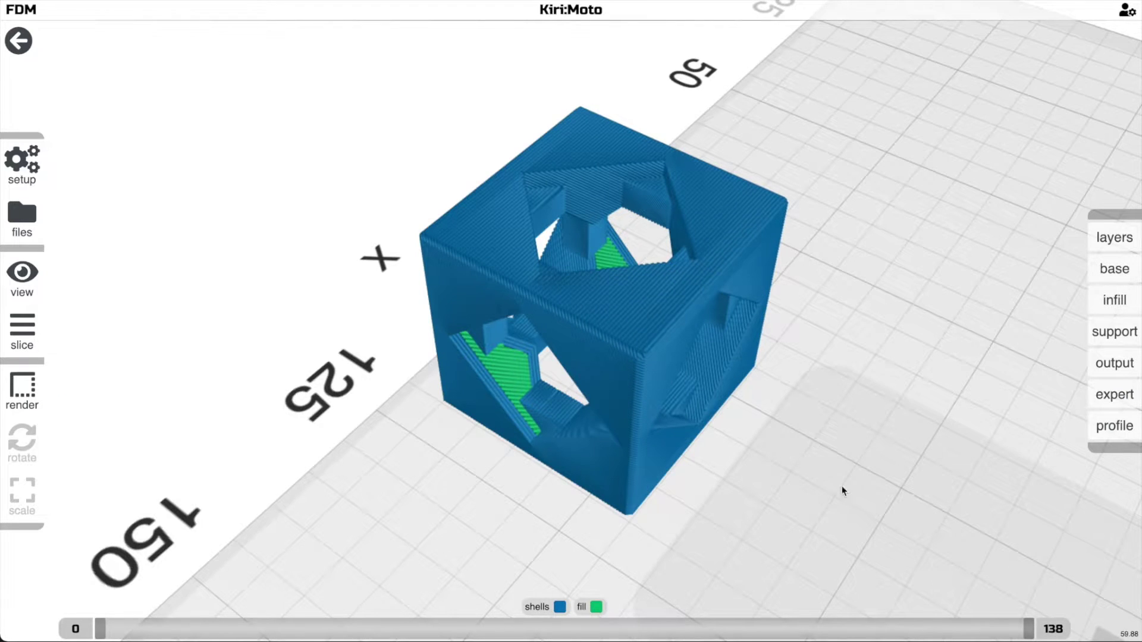
pyautogui.scroll(2, 826, 389)
pyautogui.moveTo(826, 390); pyautogui.dragTo(823, 358)
pyautogui.scroll(-3, 822, 365)
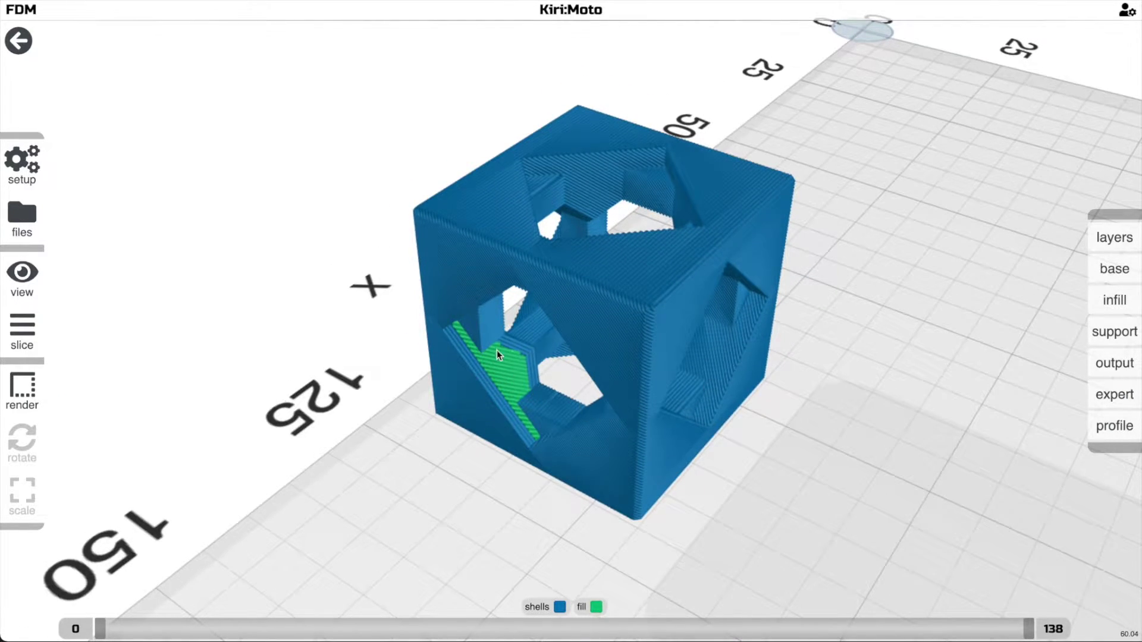
pyautogui.moveTo(523, 363)
pyautogui.mouseDown()
pyautogui.moveTo(624, 323)
pyautogui.moveTo(539, 352)
pyautogui.mouseUp()
pyautogui.moveTo(539, 352); pyautogui.dragTo(576, 360, button='right')
pyautogui.scroll(2, 579, 359)
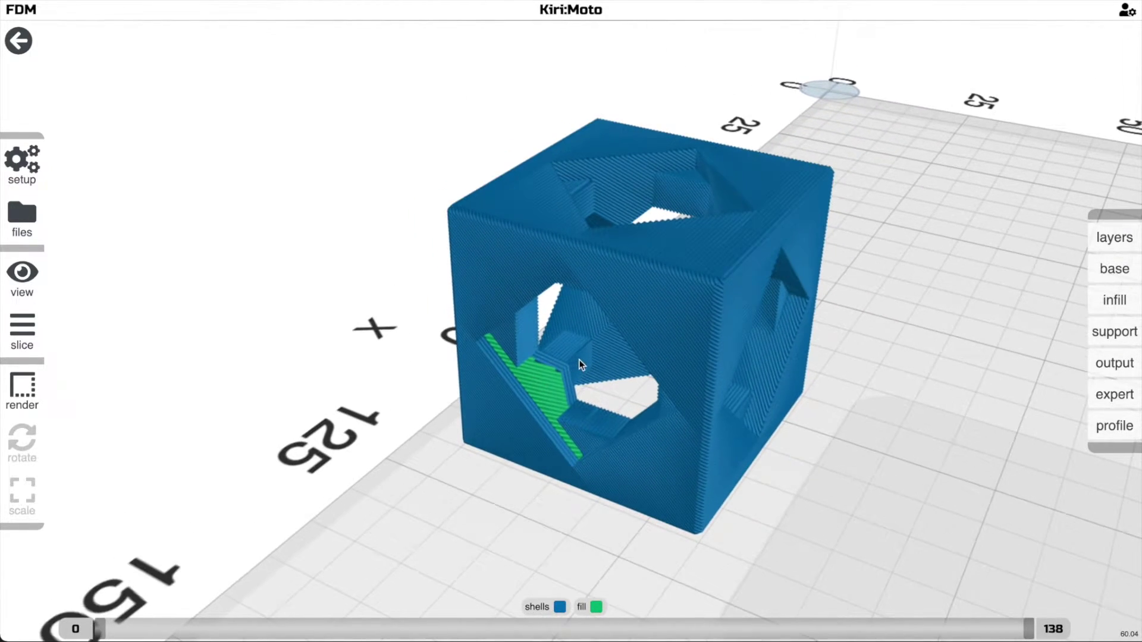
pyautogui.scroll(-1, 577, 365)
pyautogui.moveTo(576, 365); pyautogui.dragTo(650, 369)
pyautogui.scroll(2, 602, 352)
pyautogui.scroll(-1, 650, 365)
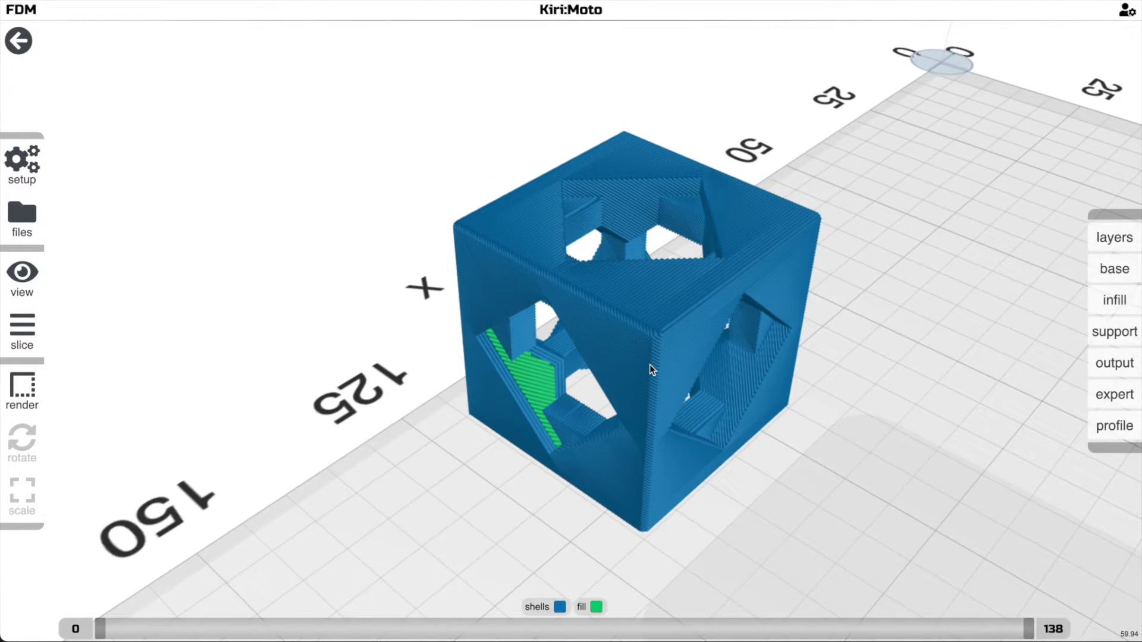
# Step: Go up through the sliced cube's layers to layer 78 to expose its interior
pyautogui.press('3')
pyautogui.scroll(1, 763, 348)
pyautogui.press('Up')
pyautogui.press('Up')
pyautogui.press('Up')
pyautogui.press('Up')
pyautogui.press('Up')
pyautogui.press('Up')
pyautogui.press('Up')
pyautogui.press('Up')
pyautogui.press('Up')
pyautogui.press('Up')
pyautogui.press('Up')
pyautogui.press('Up')
pyautogui.press('Up')
pyautogui.press('Up')
pyautogui.press('Up')
pyautogui.press('Up')
pyautogui.press('Up')
pyautogui.press('Up')
pyautogui.press('Up')
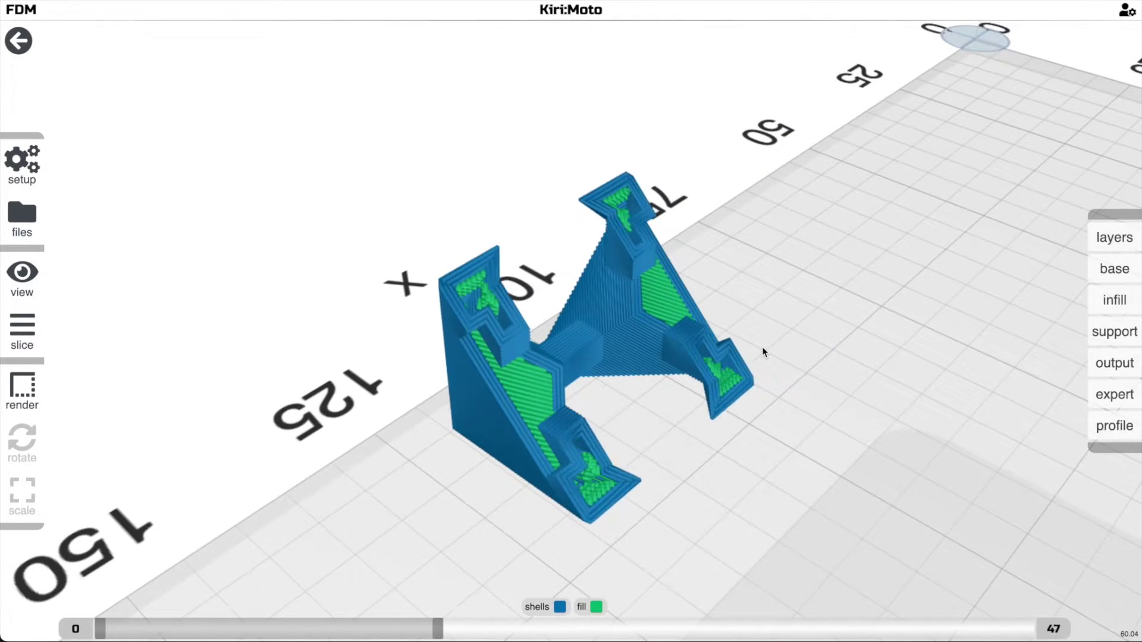
pyautogui.press('Up')
pyautogui.press('Up')
pyautogui.press('Up')
pyautogui.press('Up')
pyautogui.press('Up')
pyautogui.press('Up')
pyautogui.press('Up')
pyautogui.press('Up')
pyautogui.press('Up')
pyautogui.press('Up')
pyautogui.press('Up')
pyautogui.press('Up')
pyautogui.press('Up')
pyautogui.press('Up')
pyautogui.press('Up')
pyautogui.press('Up')
pyautogui.press('Up')
pyautogui.press('Up')
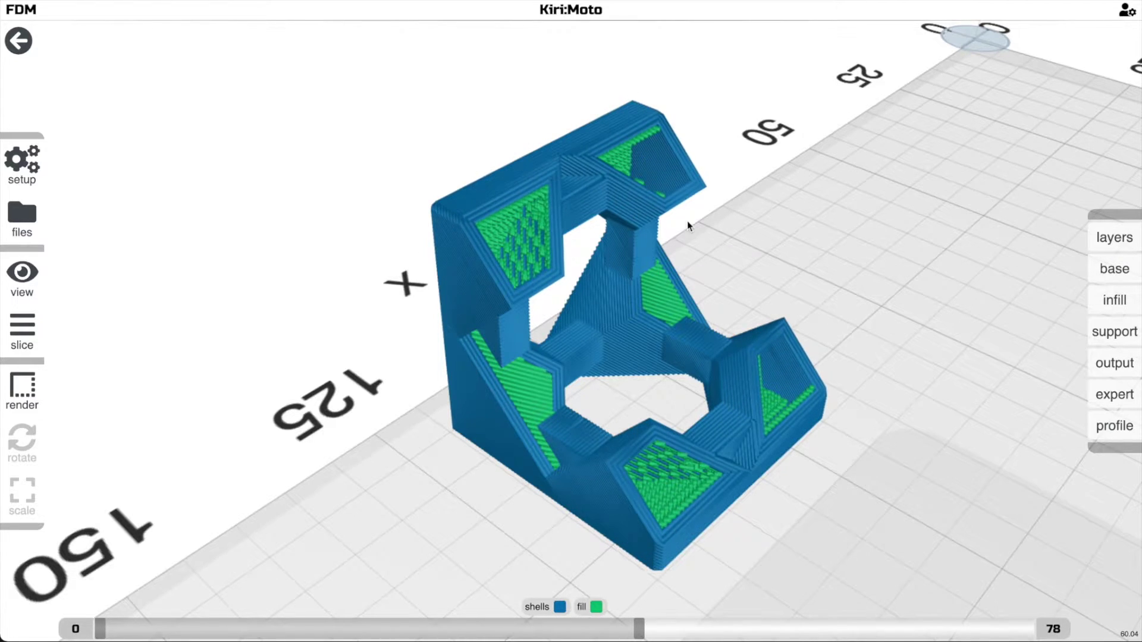
# Step: Examine the solid fill inside the cube's exposed shells up close from several angles
pyautogui.scroll(1, 687, 220)
pyautogui.moveTo(687, 220); pyautogui.dragTo(734, 238, button='right')
pyautogui.scroll(2, 743, 255)
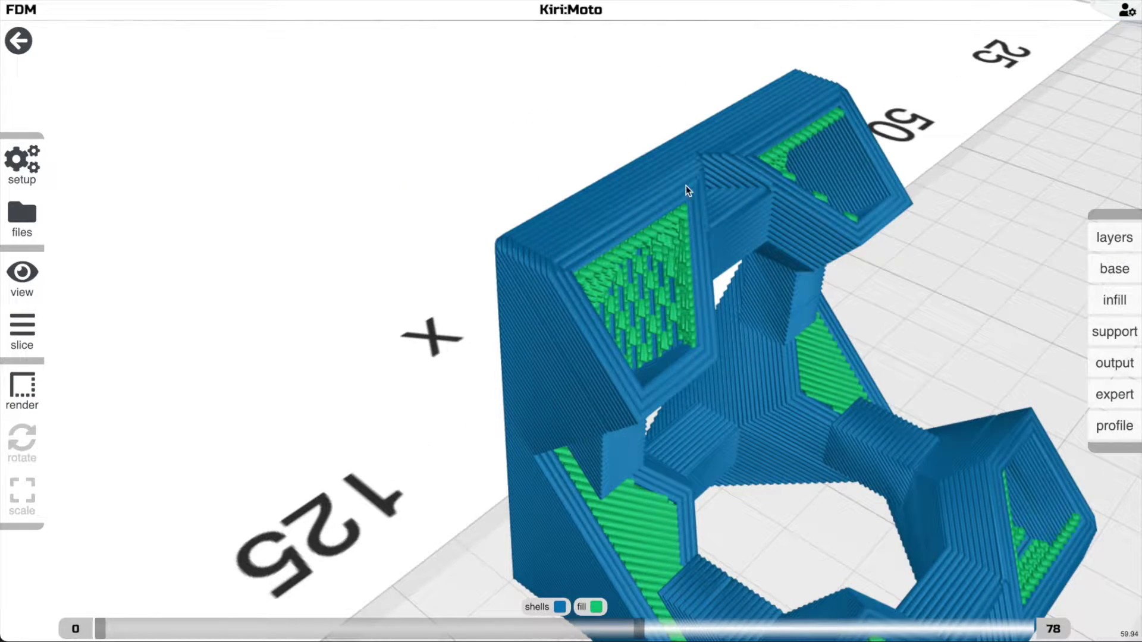
pyautogui.moveTo(732, 237)
pyautogui.mouseDown()
pyautogui.moveTo(755, 239)
pyautogui.moveTo(738, 252)
pyautogui.moveTo(735, 240)
pyautogui.mouseUp()
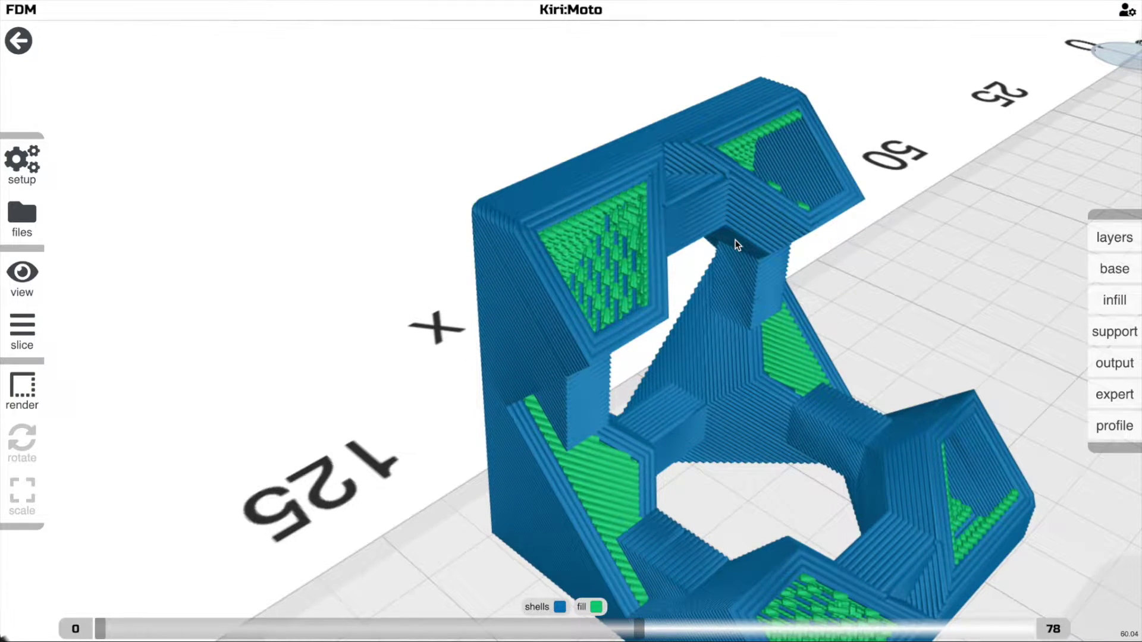
pyautogui.moveTo(735, 240)
pyautogui.mouseDown()
pyautogui.moveTo(720, 250)
pyautogui.moveTo(731, 226)
pyautogui.mouseUp()
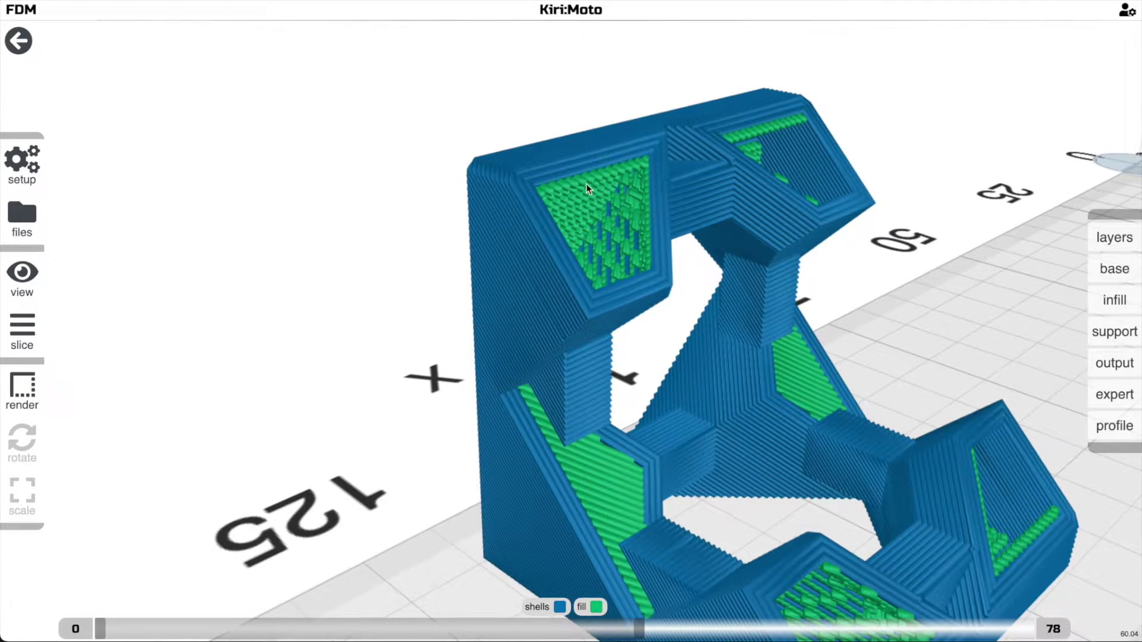
pyautogui.moveTo(594, 187); pyautogui.dragTo(619, 236)
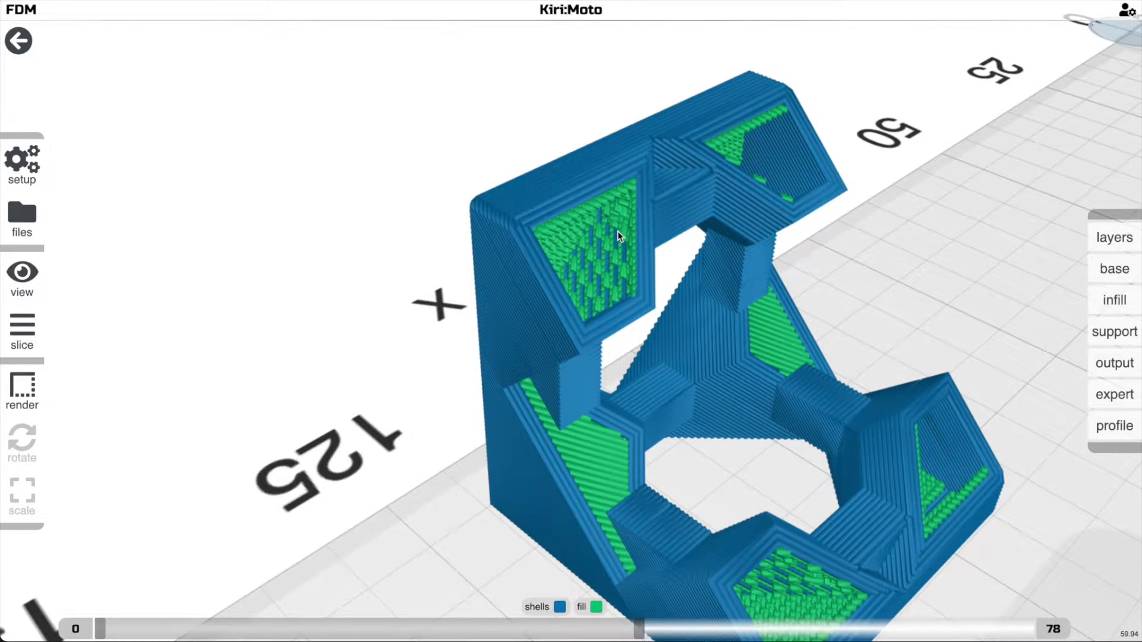
pyautogui.moveTo(731, 273); pyautogui.dragTo(727, 253)
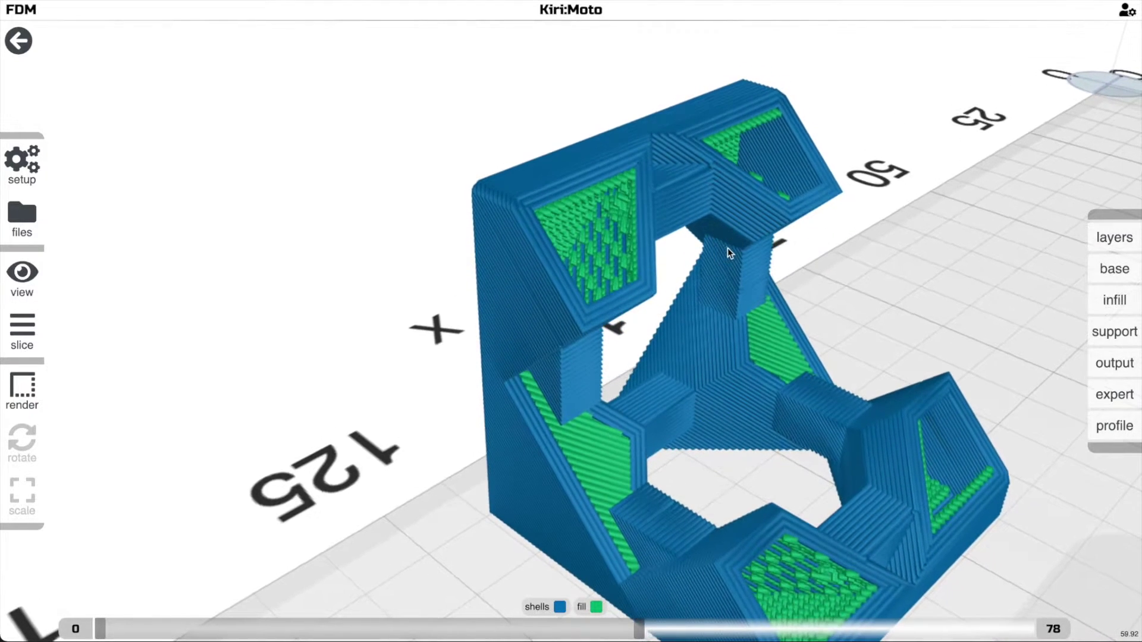
# Step: Set the expert min solid value to 10 and reslice the cube
pyautogui.click(1099, 395)
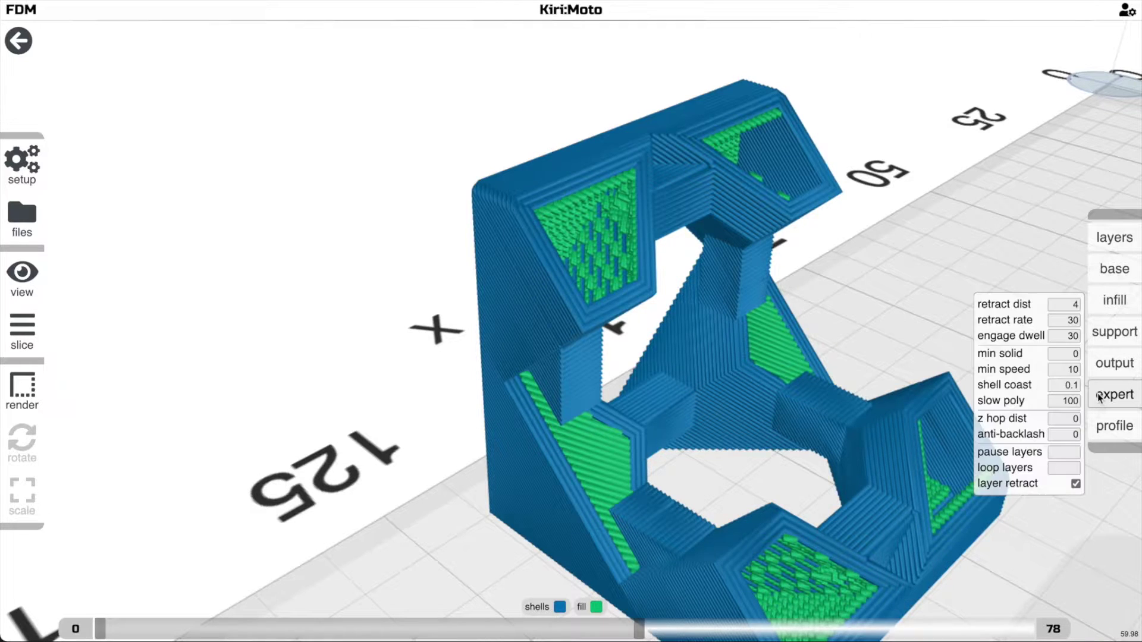
pyautogui.click(1066, 355)
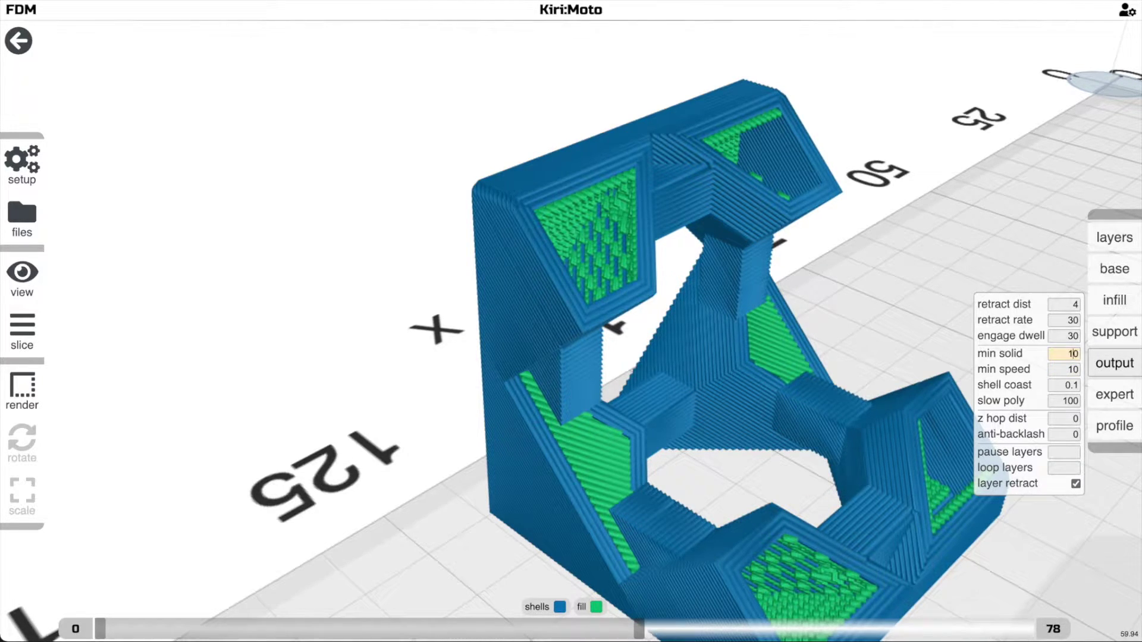
pyautogui.press('Return')
pyautogui.click(1100, 395)
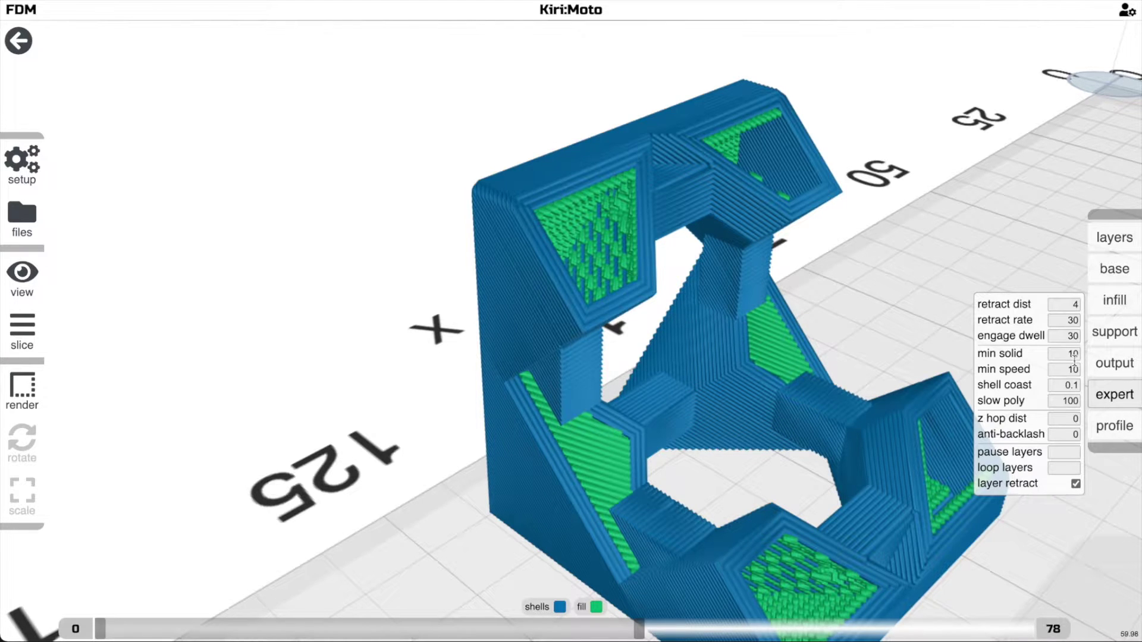
pyautogui.press('Return')
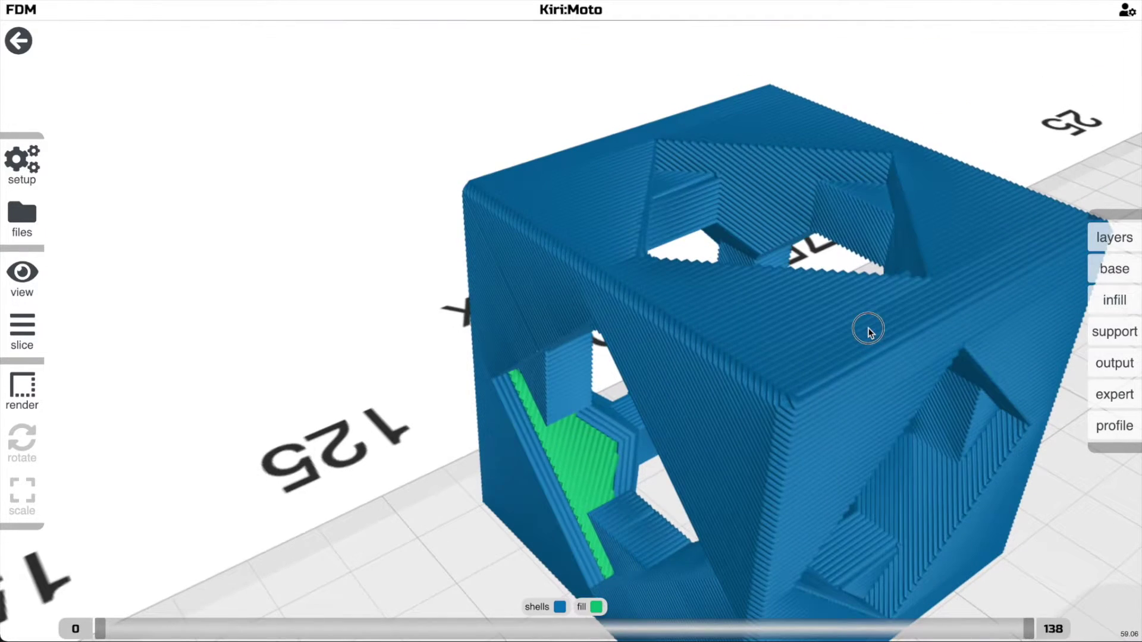
# Step: Go up through the resliced cube's layers to layer 81 and examine the fill inside its shells
pyautogui.press('3')
pyautogui.scroll(-1, 869, 333)
pyautogui.press('Up')
pyautogui.press('Up')
pyautogui.press('Up')
pyautogui.press('Up')
pyautogui.press('Up')
pyautogui.press('Up')
pyautogui.press('Up')
pyautogui.press('Up')
pyautogui.press('Up')
pyautogui.press('Up')
pyautogui.press('Up')
pyautogui.press('Up')
pyautogui.press('Up')
pyautogui.press('Up')
pyautogui.press('Up')
pyautogui.press('Up')
pyautogui.press('Up')
pyautogui.press('Up')
pyautogui.press('Up')
pyautogui.press('Up')
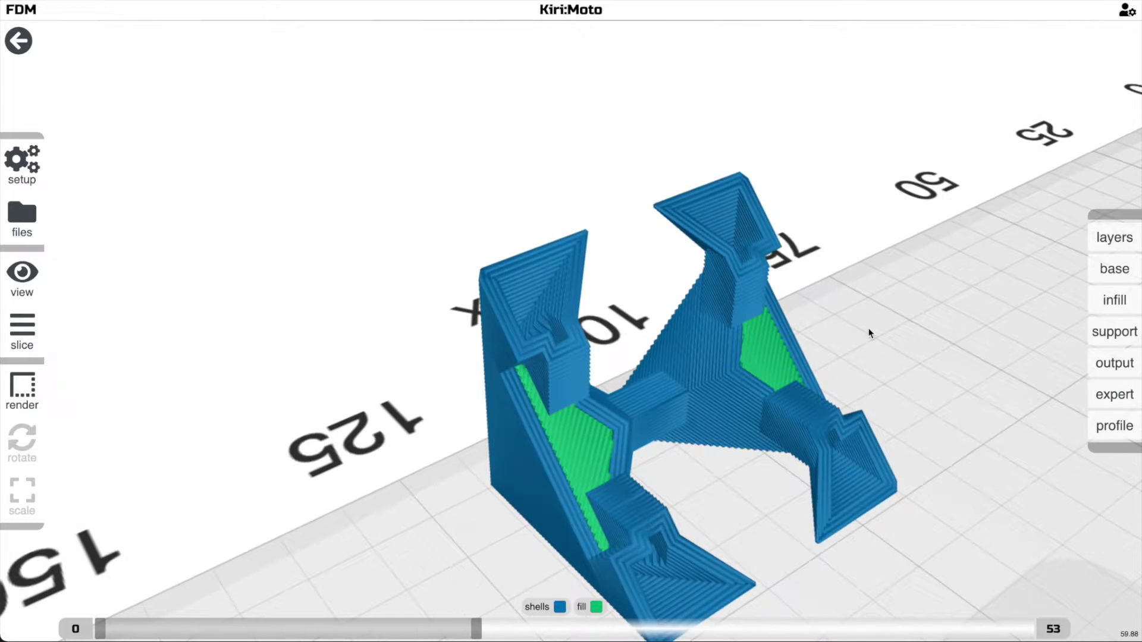
pyautogui.press('Up')
pyautogui.press('Up')
pyautogui.press('Up')
pyautogui.press('Up')
pyautogui.press('Up')
pyautogui.press('Up')
pyautogui.press('Up')
pyautogui.press('Up')
pyautogui.press('Up')
pyautogui.press('Up')
pyautogui.press('Up')
pyautogui.press('Up')
pyautogui.press('Up')
pyautogui.press('Up')
pyautogui.press('Up')
pyautogui.press('Up')
pyautogui.press('Up')
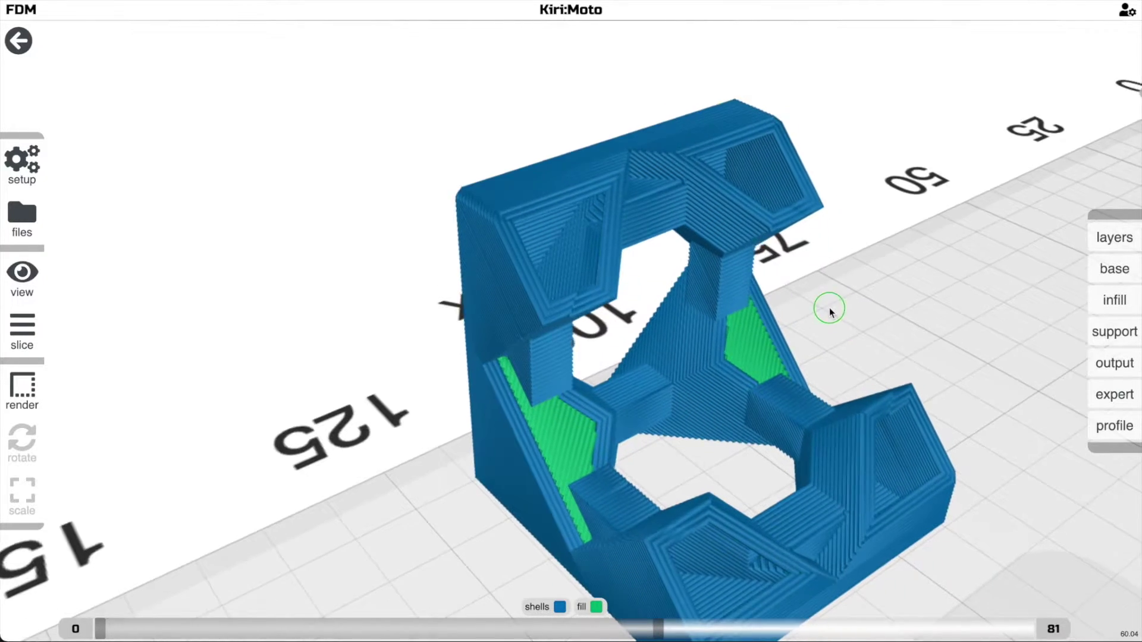
pyautogui.scroll(5, 824, 322)
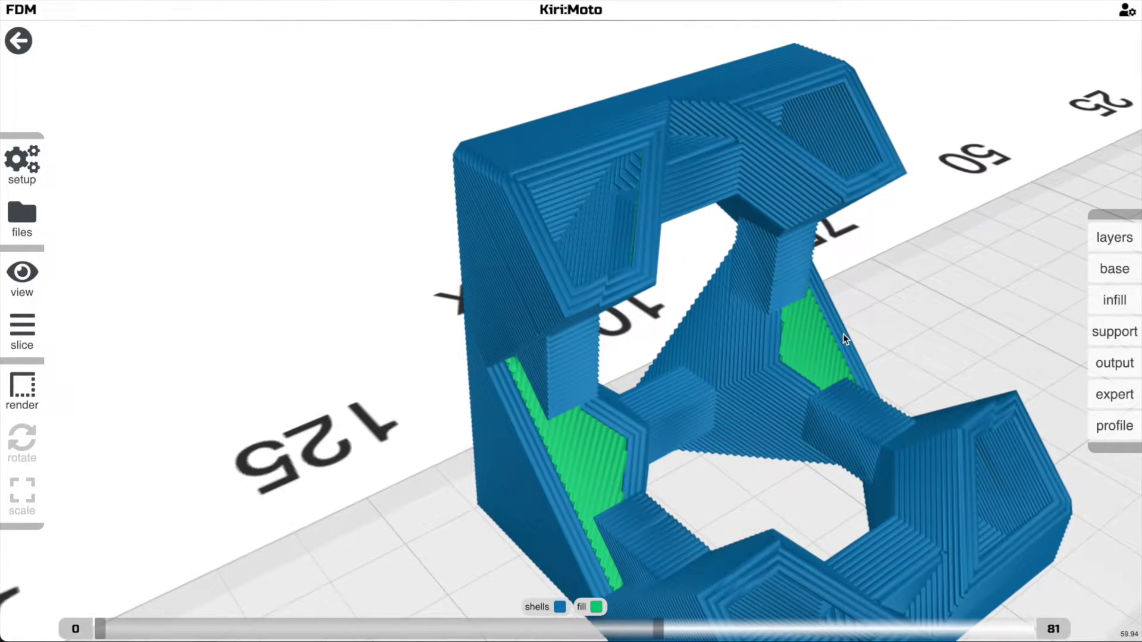
pyautogui.moveTo(843, 334)
pyautogui.mouseDown()
pyautogui.moveTo(872, 324)
pyautogui.moveTo(857, 336)
pyautogui.mouseUp()
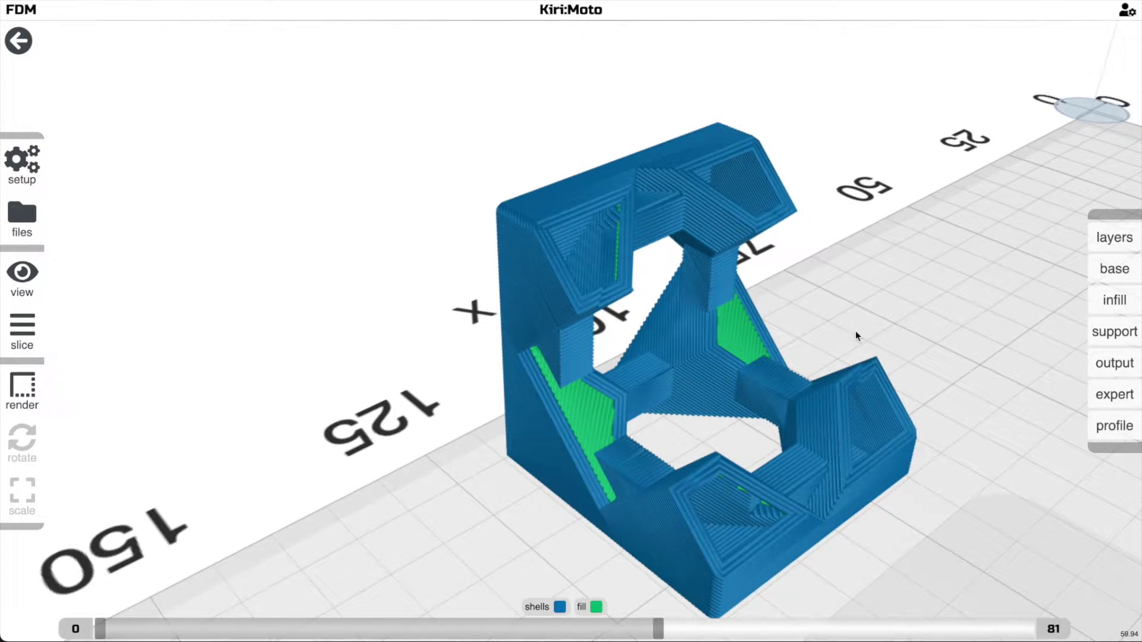
# Step: Review the infill settings and examine the fill inside the resliced cube's exposed shells
pyautogui.click(1108, 304)
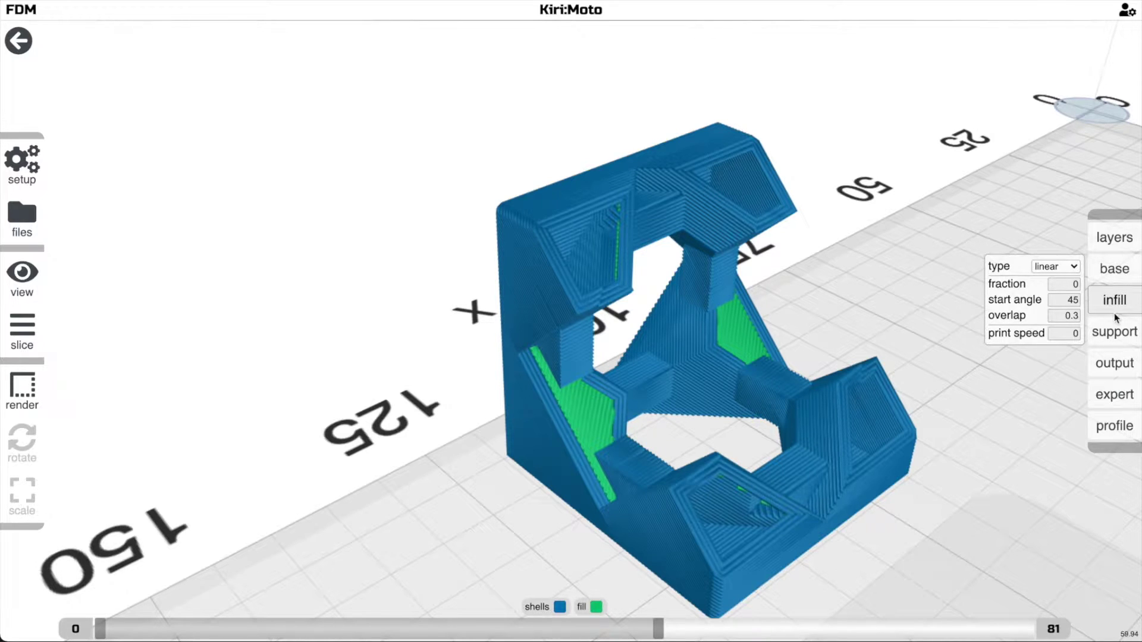
pyautogui.scroll(-2, 760, 295)
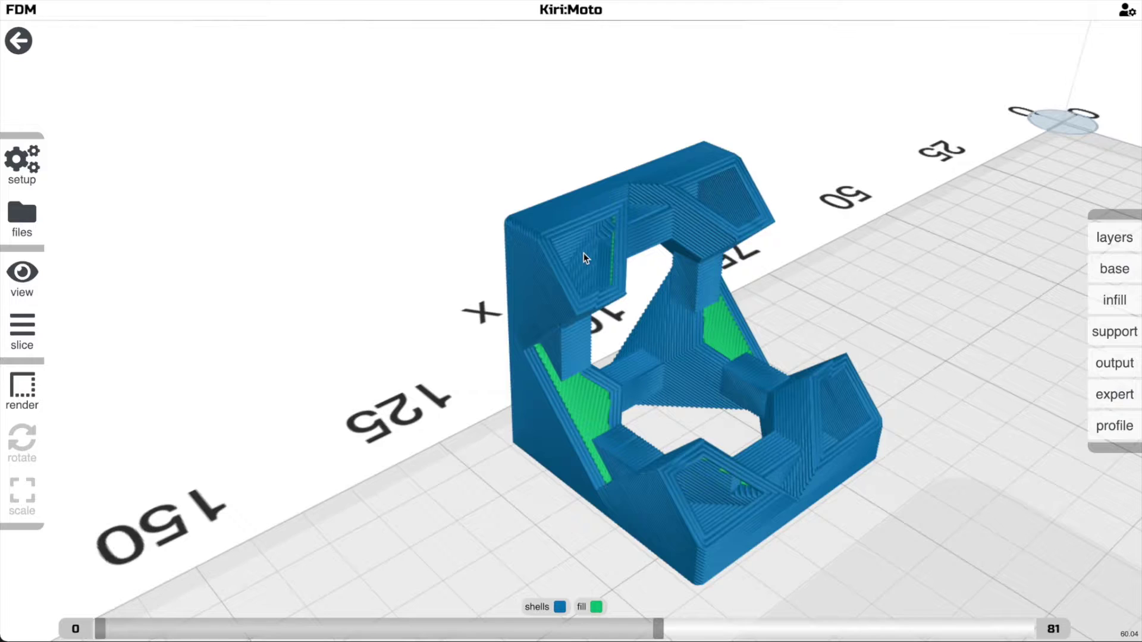
pyautogui.scroll(3, 584, 252)
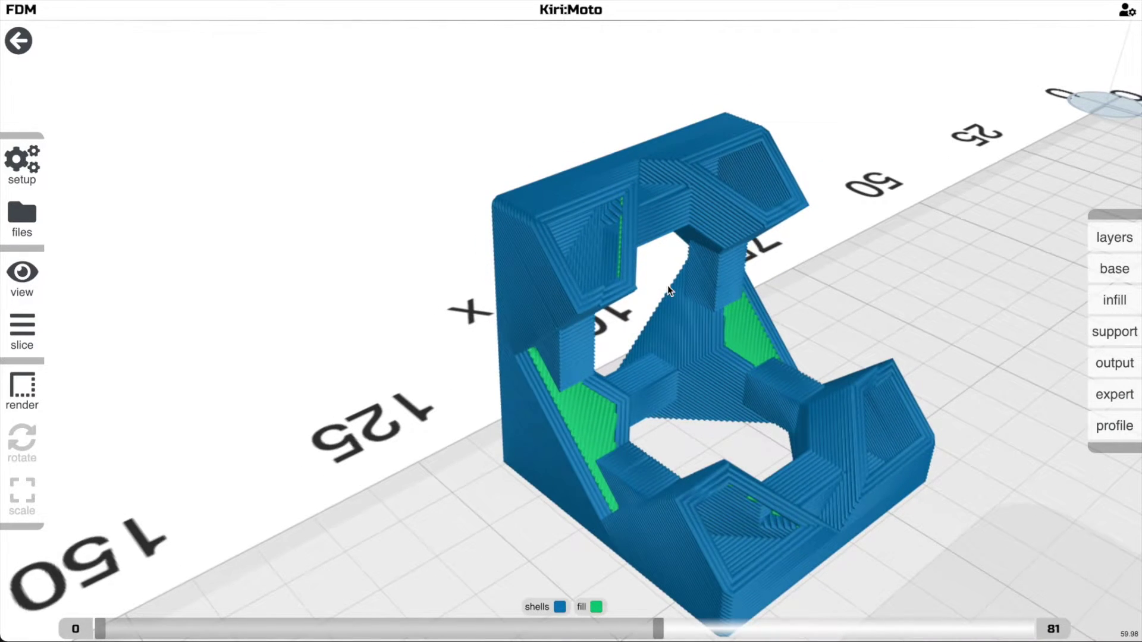
pyautogui.moveTo(668, 284); pyautogui.dragTo(818, 265)
pyautogui.scroll(-2, 684, 290)
pyautogui.press('0')
pyautogui.scroll(2, 684, 290)
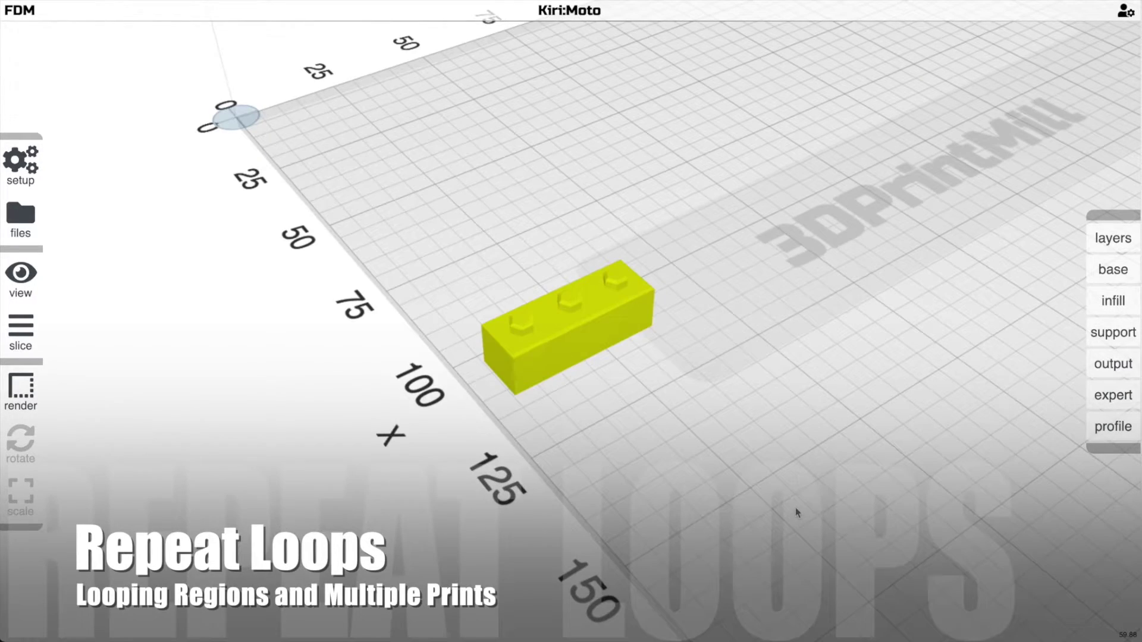
# Step: Slice the three-stud brick, preview its toolpaths, and look up the expert loop layers setting
pyautogui.moveTo(784, 488); pyautogui.dragTo(708, 457)
pyautogui.press('s')
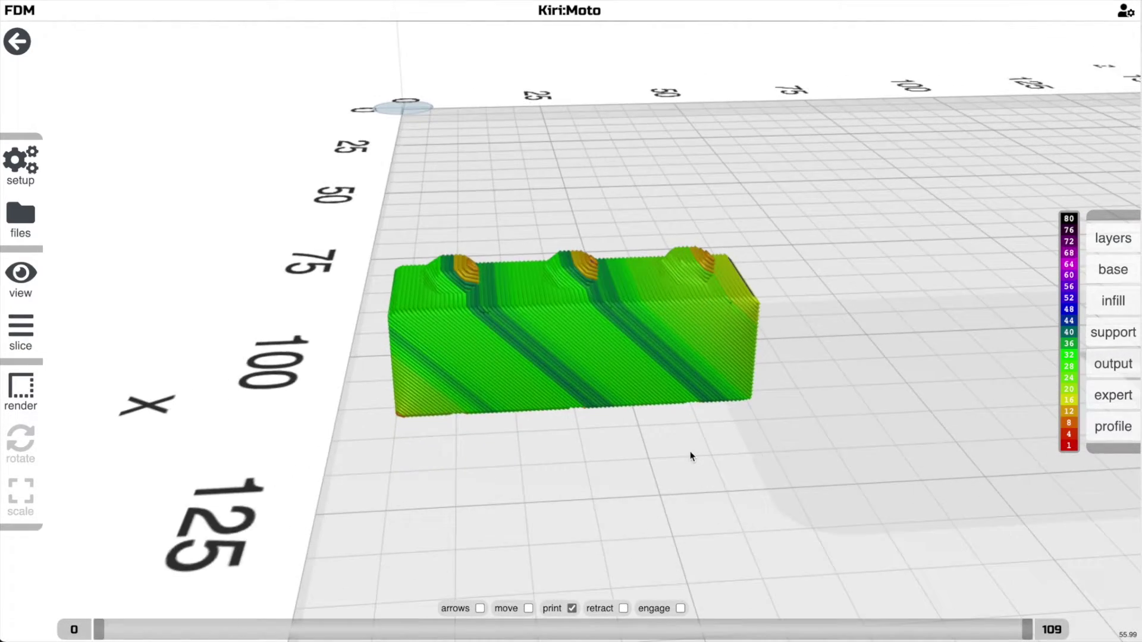
pyautogui.moveTo(690, 456); pyautogui.dragTo(733, 395)
pyautogui.moveTo(1114, 397)
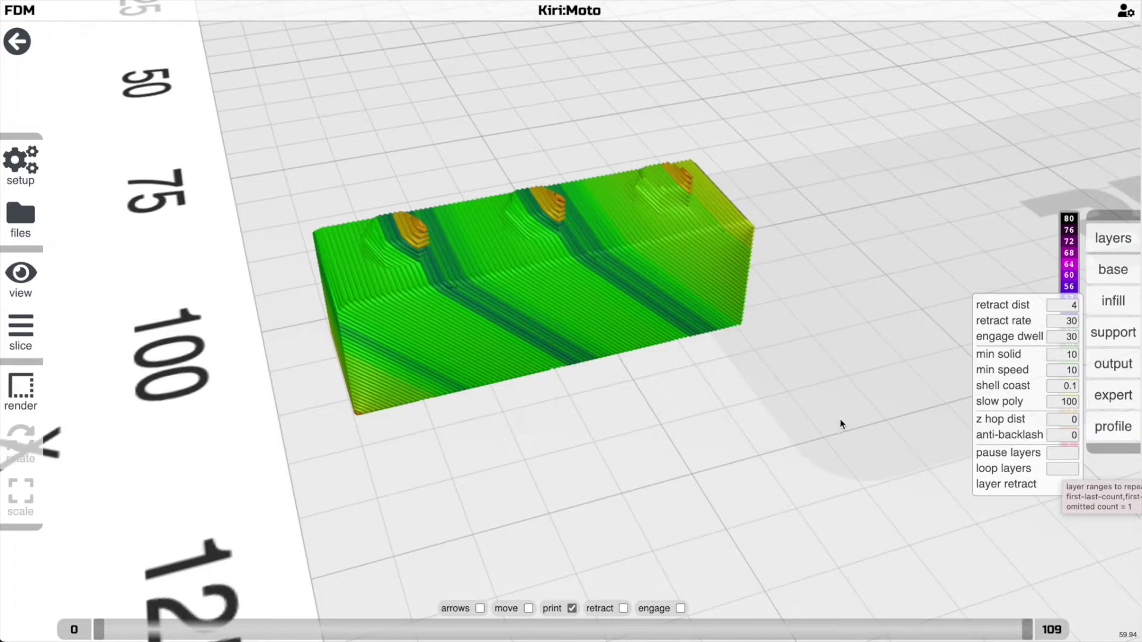
pyautogui.moveTo(840, 419); pyautogui.dragTo(809, 395)
pyautogui.moveTo(619, 350); pyautogui.dragTo(525, 310)
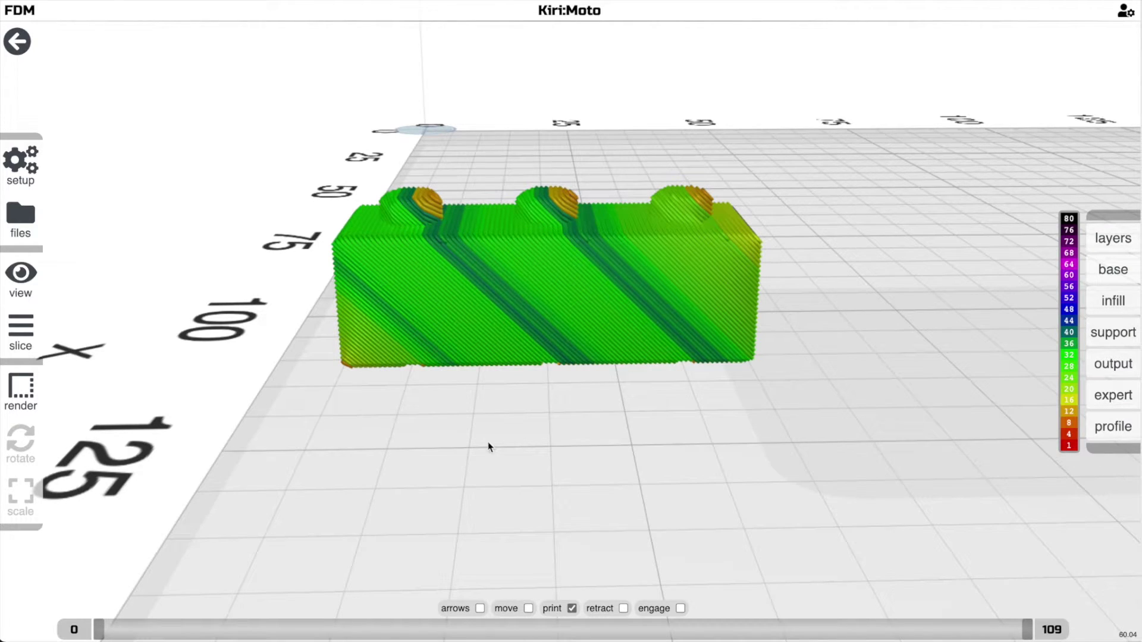
# Step: Isolate layers 34 to 62 of the brick preview, view that segment from the side, and shift the range by one layer
pyautogui.moveTo(100, 635); pyautogui.dragTo(377, 614)
pyautogui.moveTo(408, 391); pyautogui.dragTo(408, 459, button='right')
pyautogui.scroll(4, 413, 454)
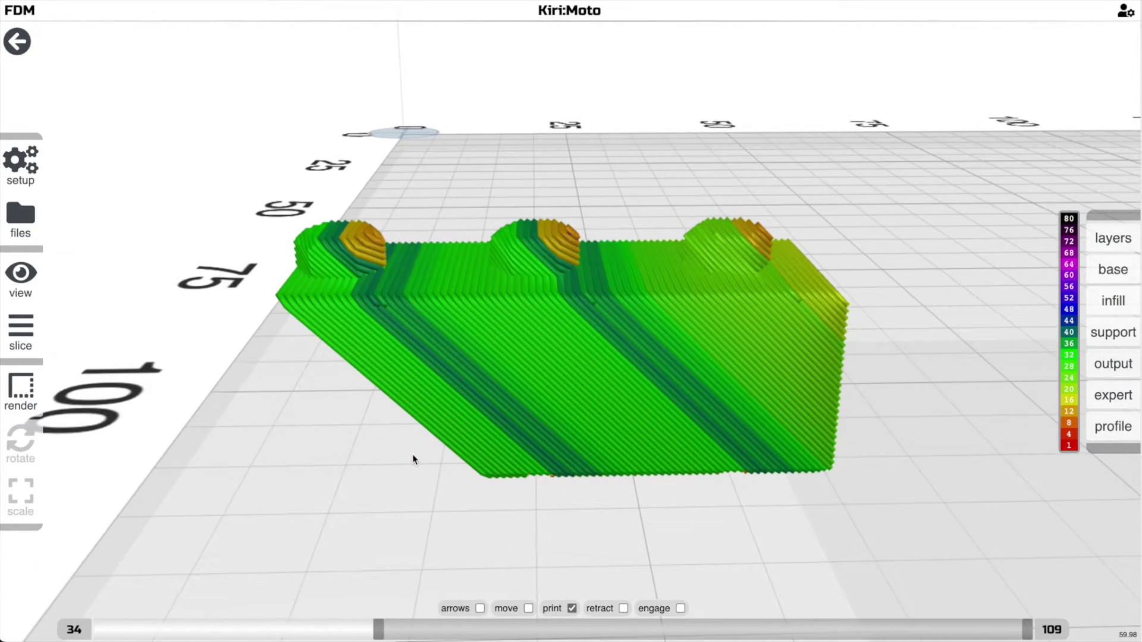
pyautogui.moveTo(1025, 631); pyautogui.dragTo(641, 608)
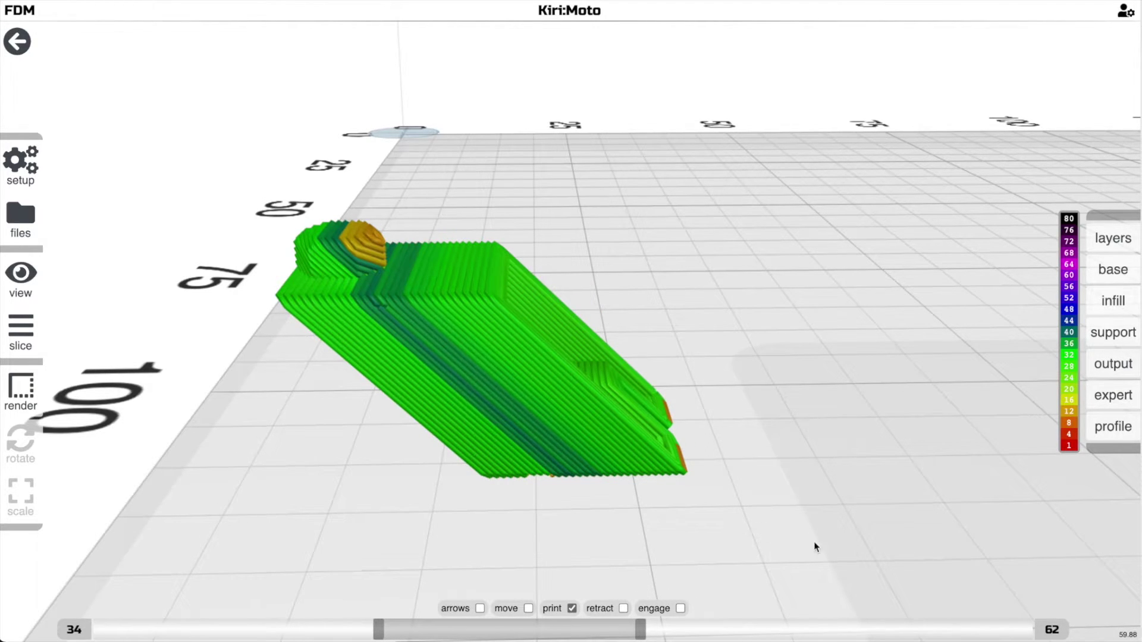
pyautogui.moveTo(734, 474); pyautogui.dragTo(786, 452)
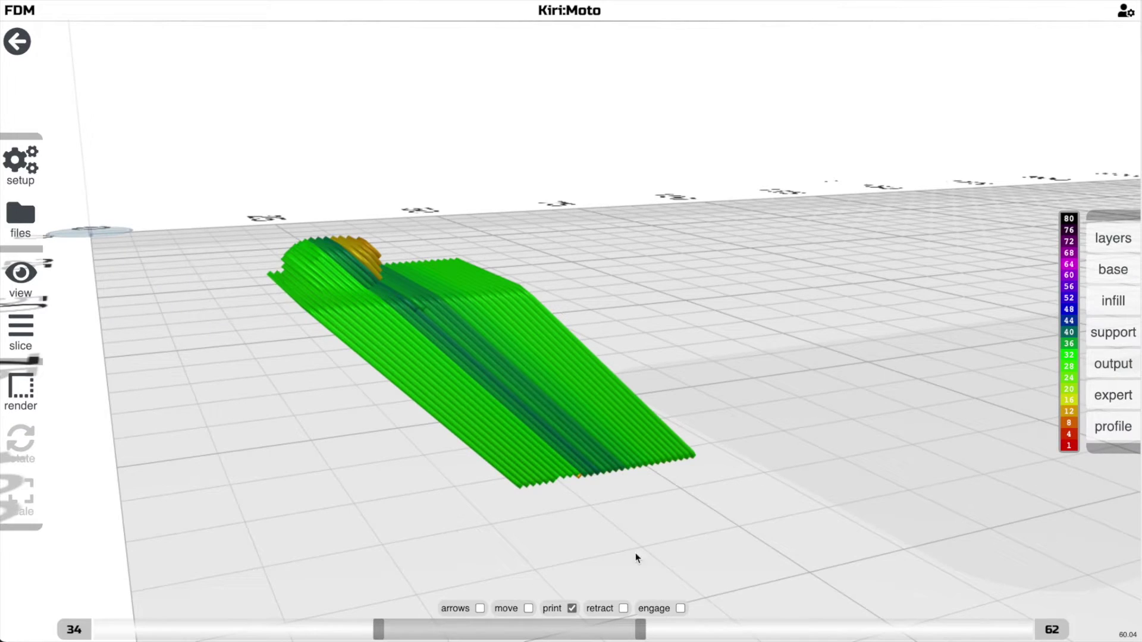
pyautogui.moveTo(446, 633)
pyautogui.mouseDown()
pyautogui.moveTo(702, 629)
pyautogui.moveTo(430, 625)
pyautogui.mouseUp()
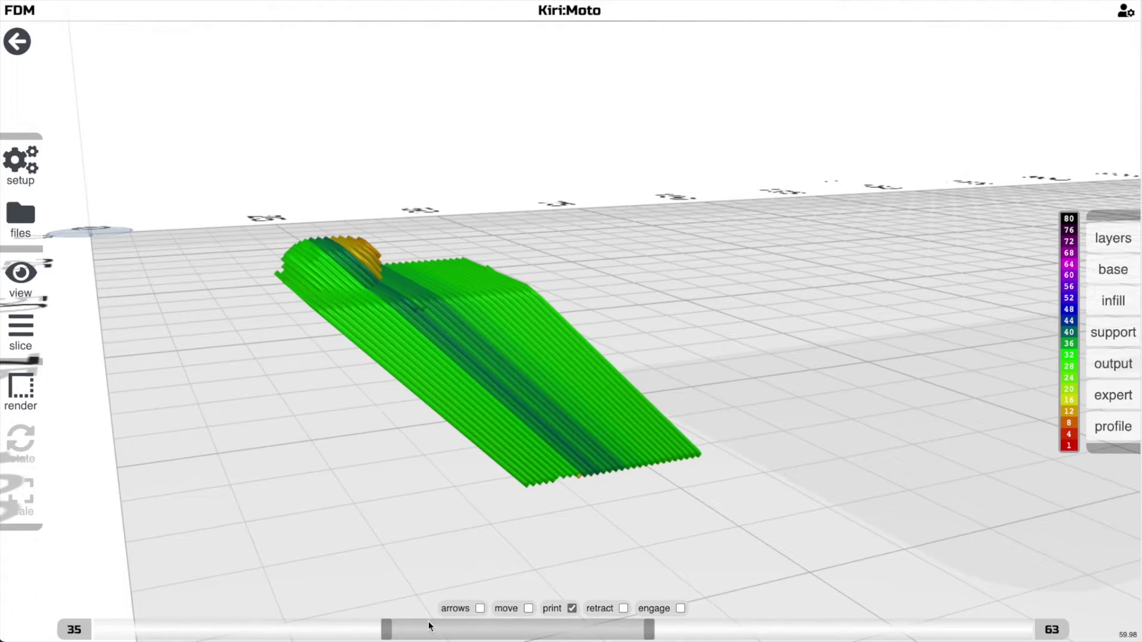
# Step: Restore the brick's full layer range and set the expert loop layers to repeat layers 34 to 62
pyautogui.click(1058, 630)
pyautogui.moveTo(1126, 403)
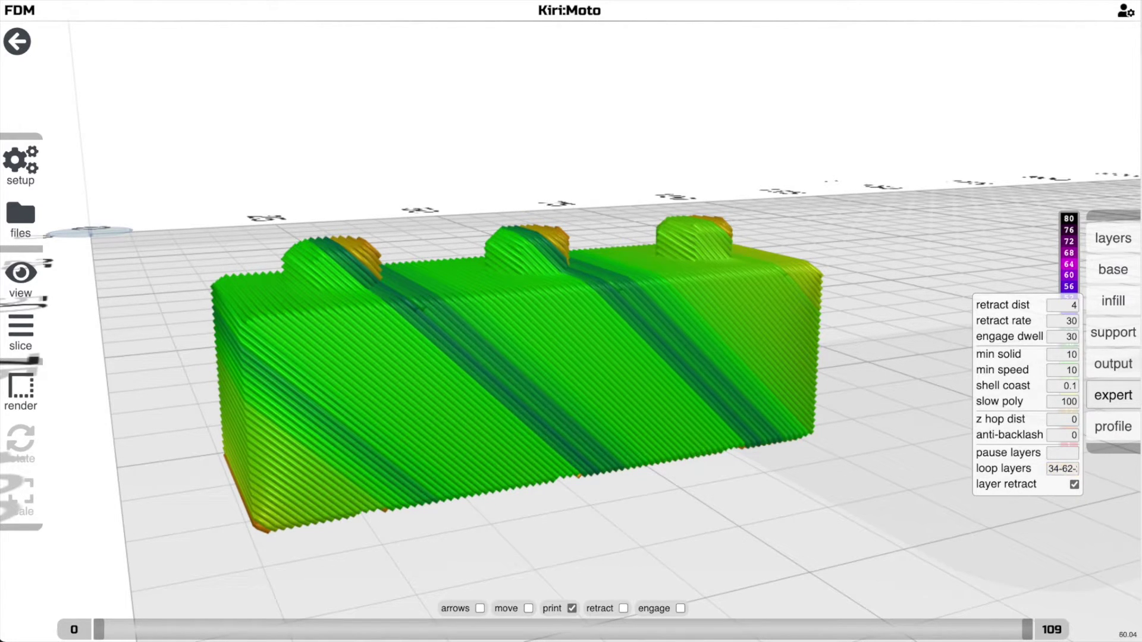
pyautogui.moveTo(915, 439); pyautogui.dragTo(894, 499)
pyautogui.scroll(-3, 894, 413)
pyautogui.moveTo(826, 411); pyautogui.dragTo(823, 466)
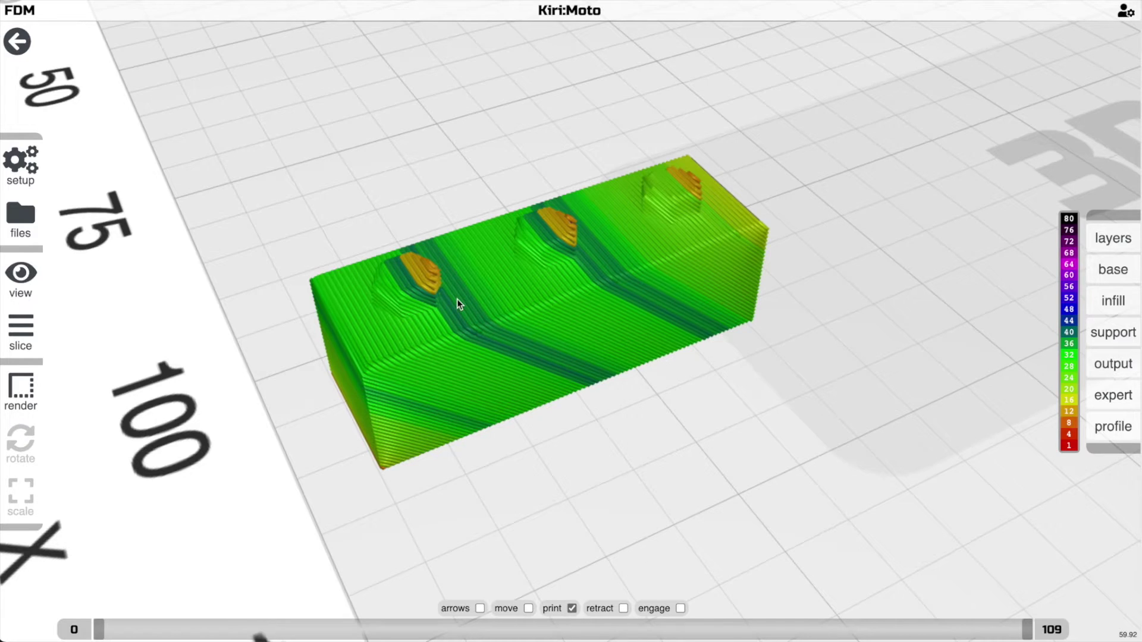
# Step: Examine the repeating region between the brick's studs from several angles
pyautogui.moveTo(458, 298); pyautogui.dragTo(357, 277)
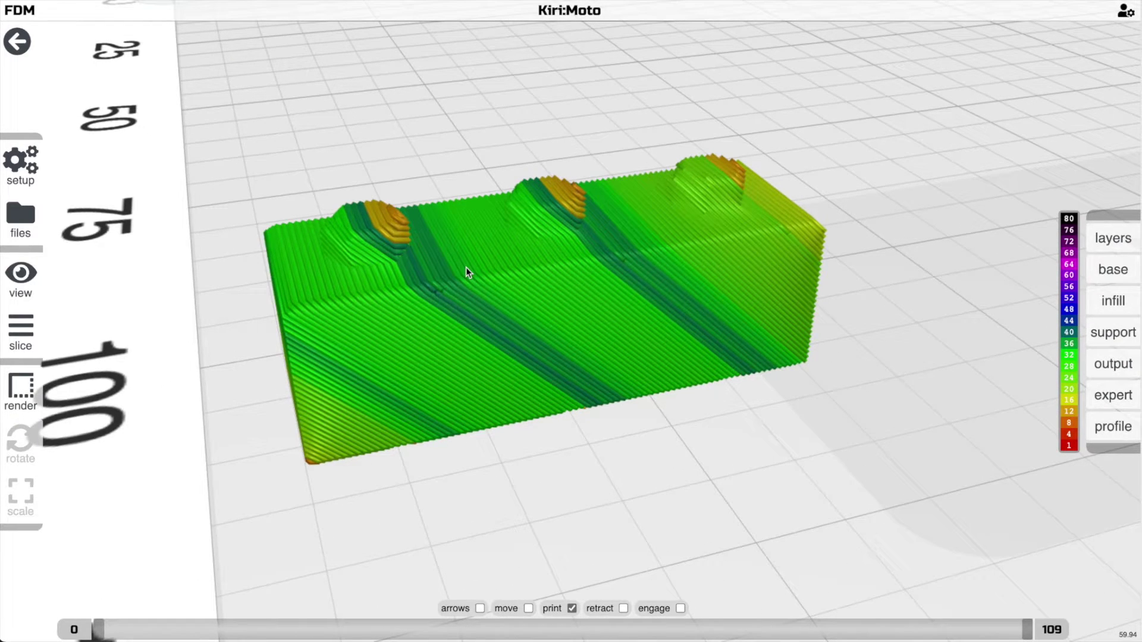
pyautogui.moveTo(467, 271); pyautogui.dragTo(316, 232)
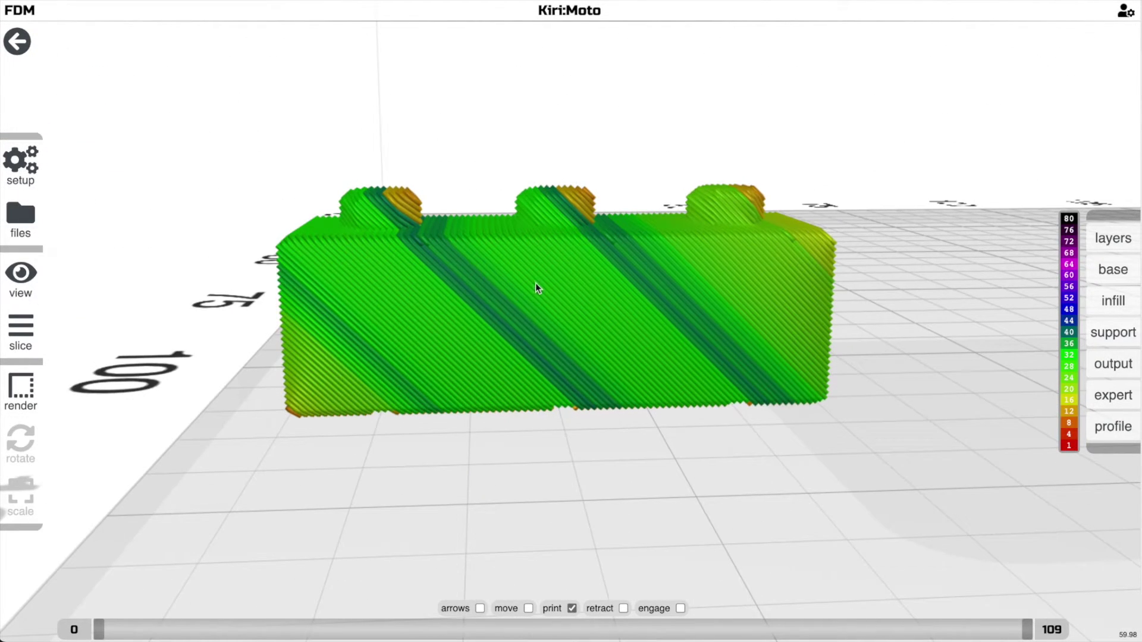
pyautogui.moveTo(622, 309); pyautogui.dragTo(562, 292)
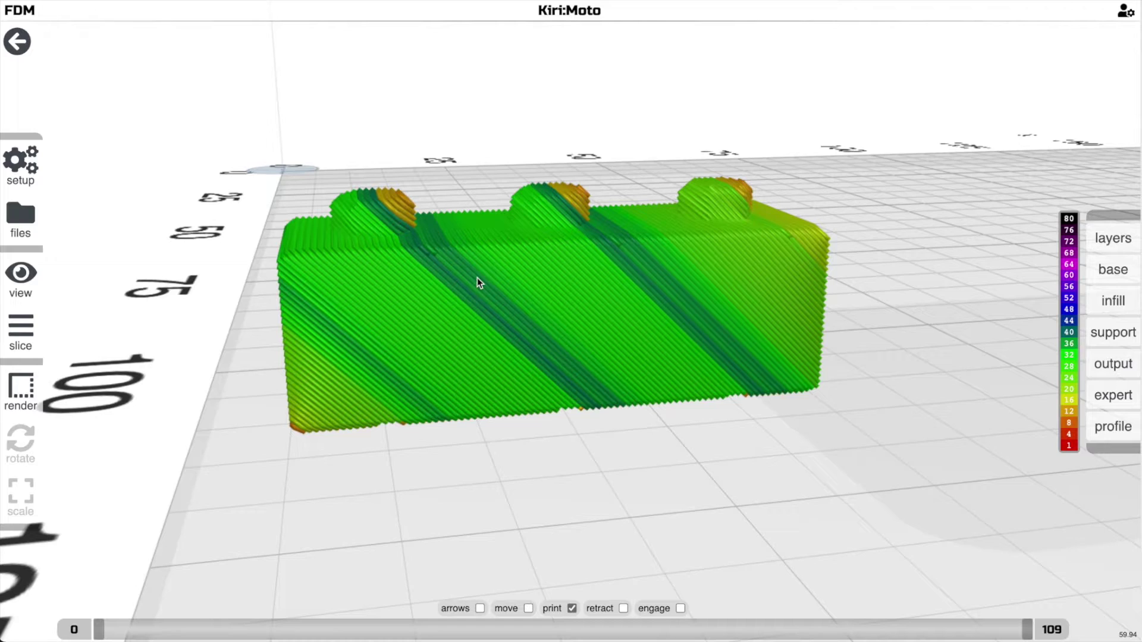
pyautogui.moveTo(492, 265); pyautogui.dragTo(462, 282)
pyautogui.moveTo(643, 255); pyautogui.dragTo(607, 298)
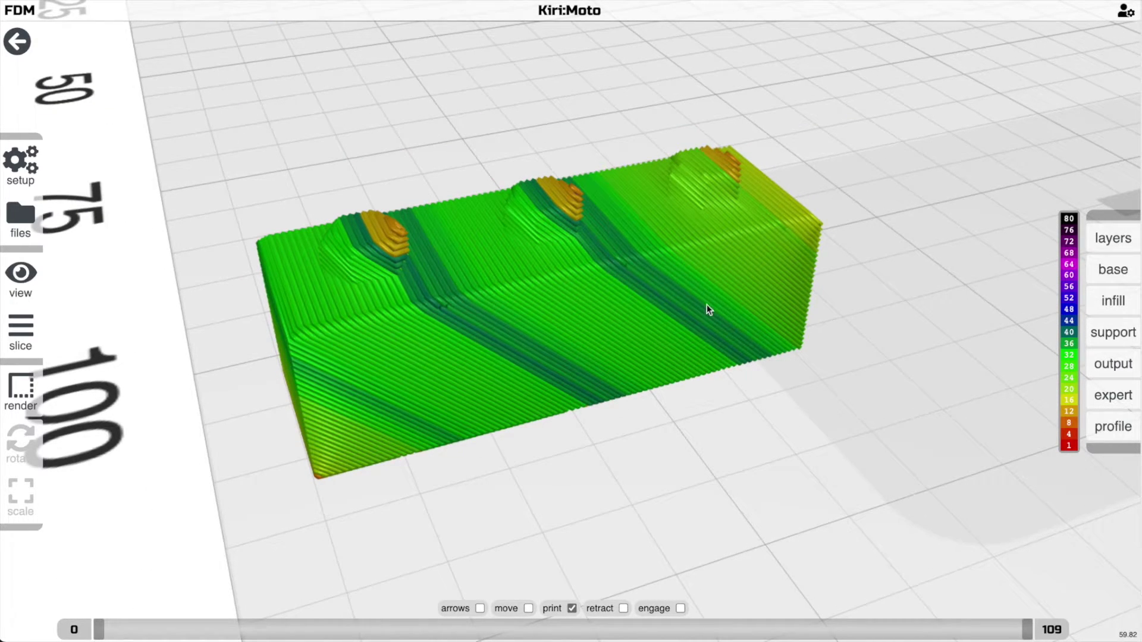
pyautogui.moveTo(707, 304); pyautogui.dragTo(691, 289)
pyautogui.moveTo(1027, 630)
pyautogui.mouseDown()
pyautogui.moveTo(969, 629)
pyautogui.moveTo(1027, 629)
pyautogui.mouseUp()
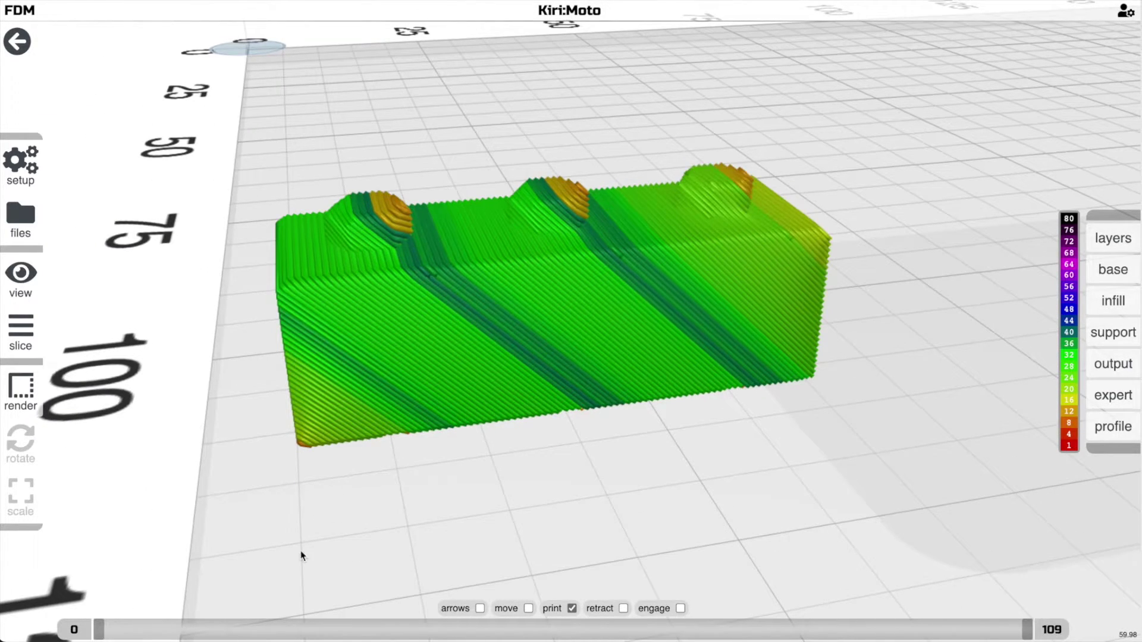
# Step: Start the displayed layer range at layer 2 and review the brick's G-code export details without downloading
pyautogui.moveTo(100, 630)
pyautogui.mouseDown()
pyautogui.moveTo(204, 629)
pyautogui.moveTo(115, 630)
pyautogui.mouseUp()
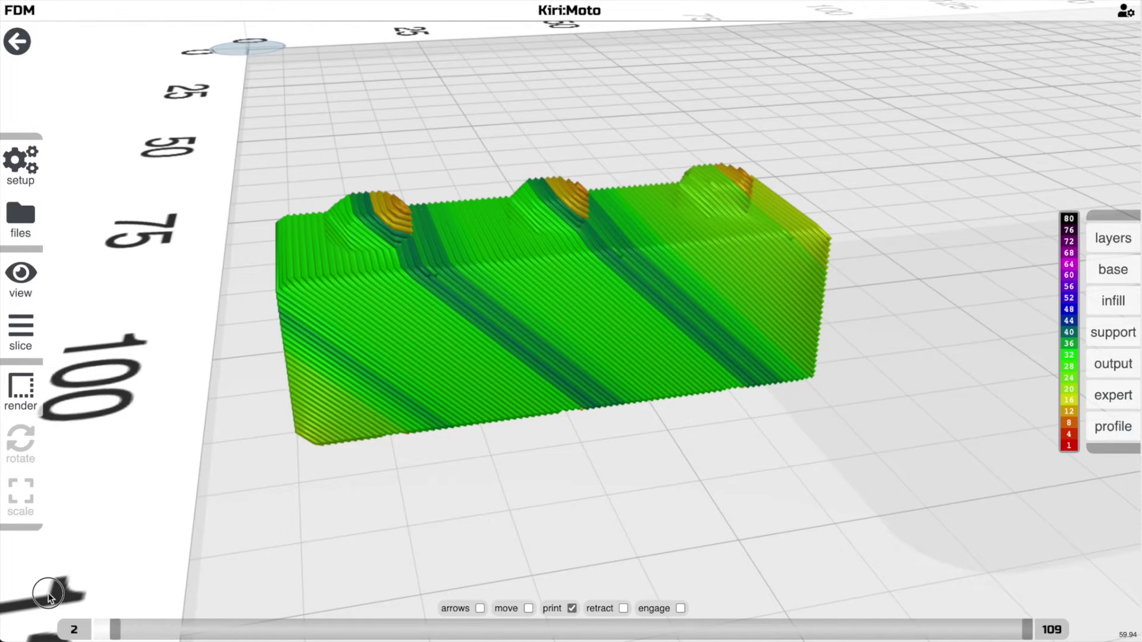
pyautogui.moveTo(333, 494); pyautogui.dragTo(572, 387)
pyautogui.press('x')
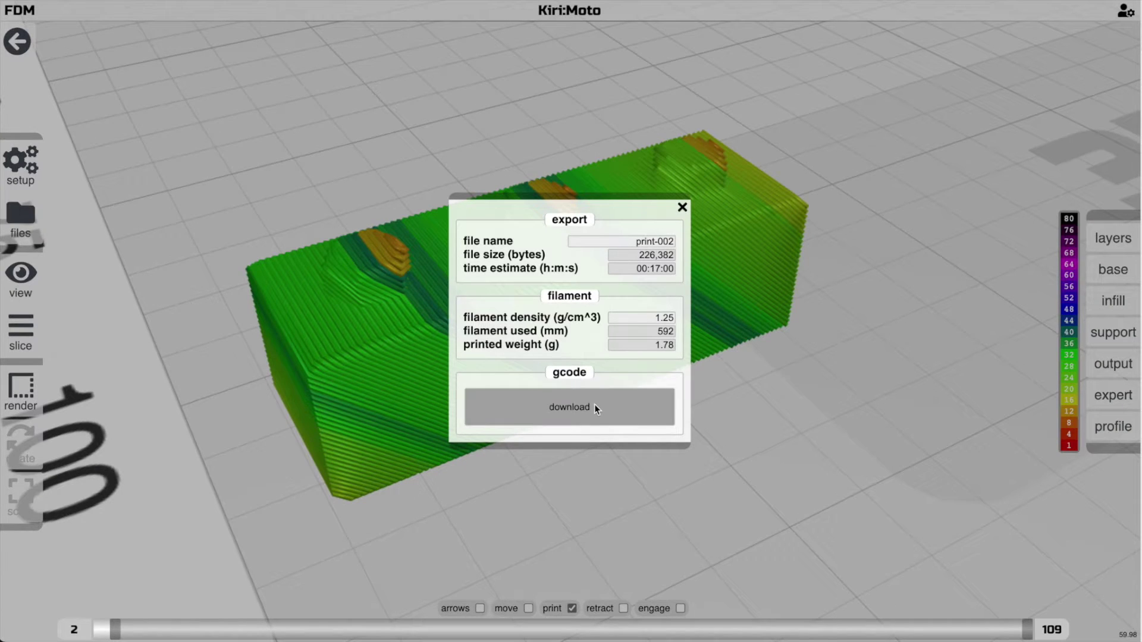
pyautogui.click(686, 211)
pyautogui.moveTo(631, 333); pyautogui.dragTo(633, 342)
pyautogui.scroll(-4, 600, 355)
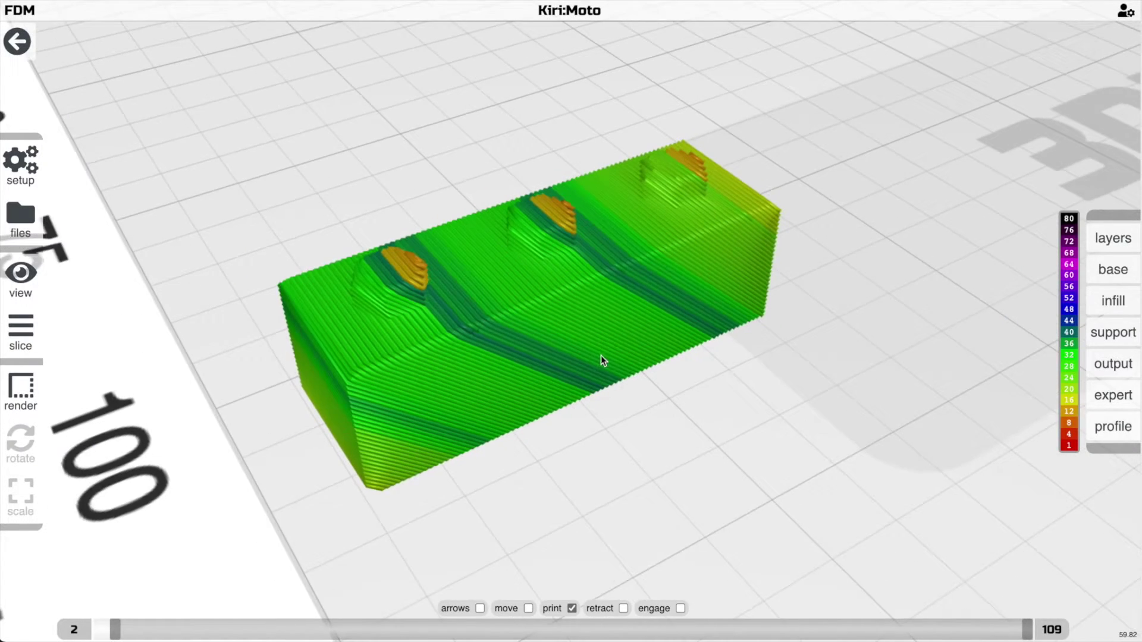
pyautogui.scroll(-2, 619, 361)
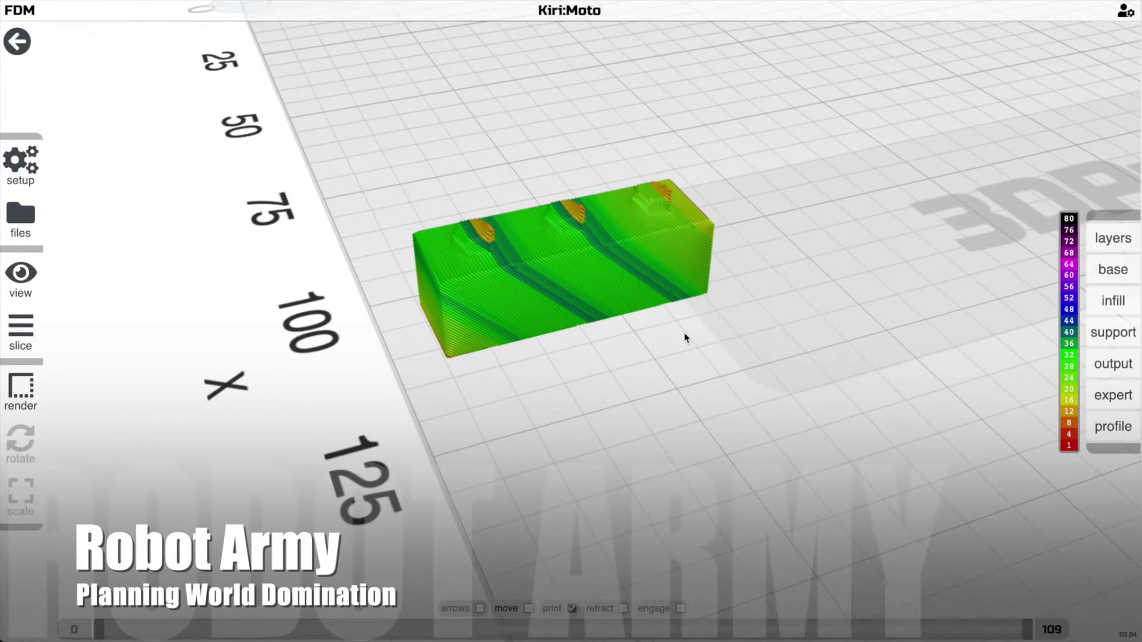
pyautogui.moveTo(683, 334); pyautogui.dragTo(765, 374)
pyautogui.scroll(3, 764, 375)
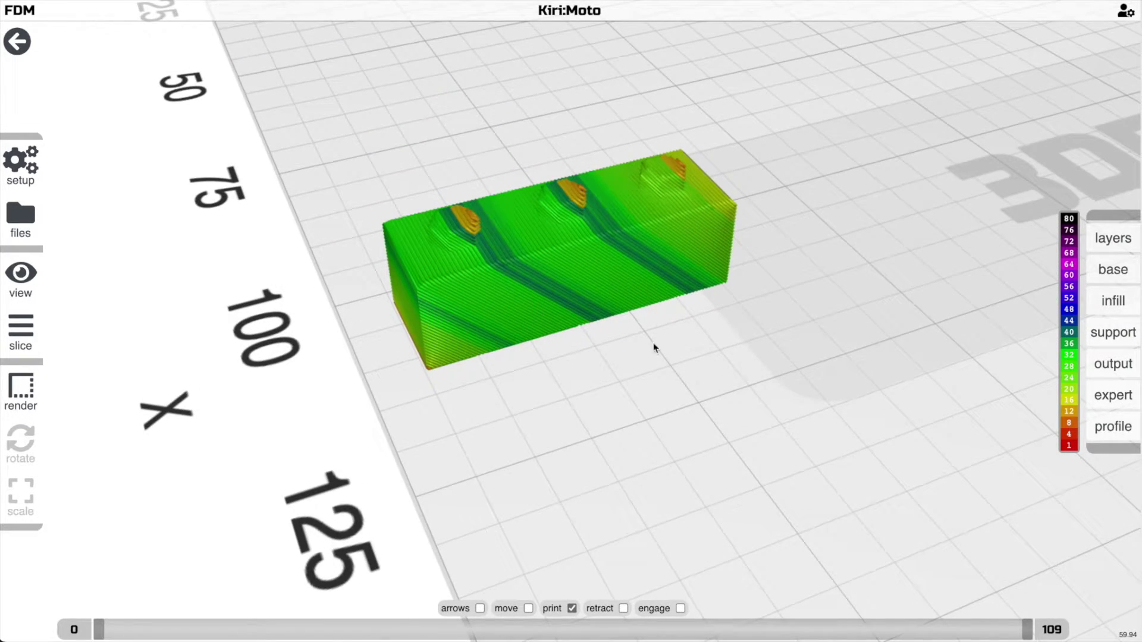
pyautogui.moveTo(654, 346); pyautogui.dragTo(690, 395)
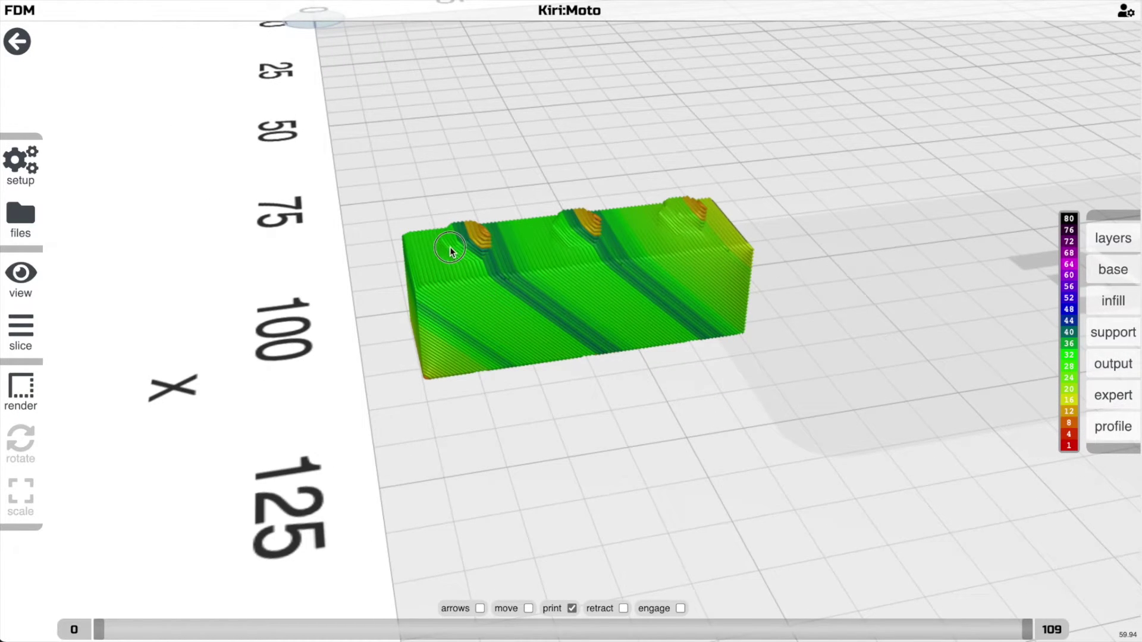
pyautogui.moveTo(450, 251); pyautogui.dragTo(516, 288)
pyautogui.moveTo(634, 351); pyautogui.dragTo(657, 383)
pyautogui.moveTo(747, 398); pyautogui.dragTo(787, 408)
pyautogui.scroll(-2, 801, 406)
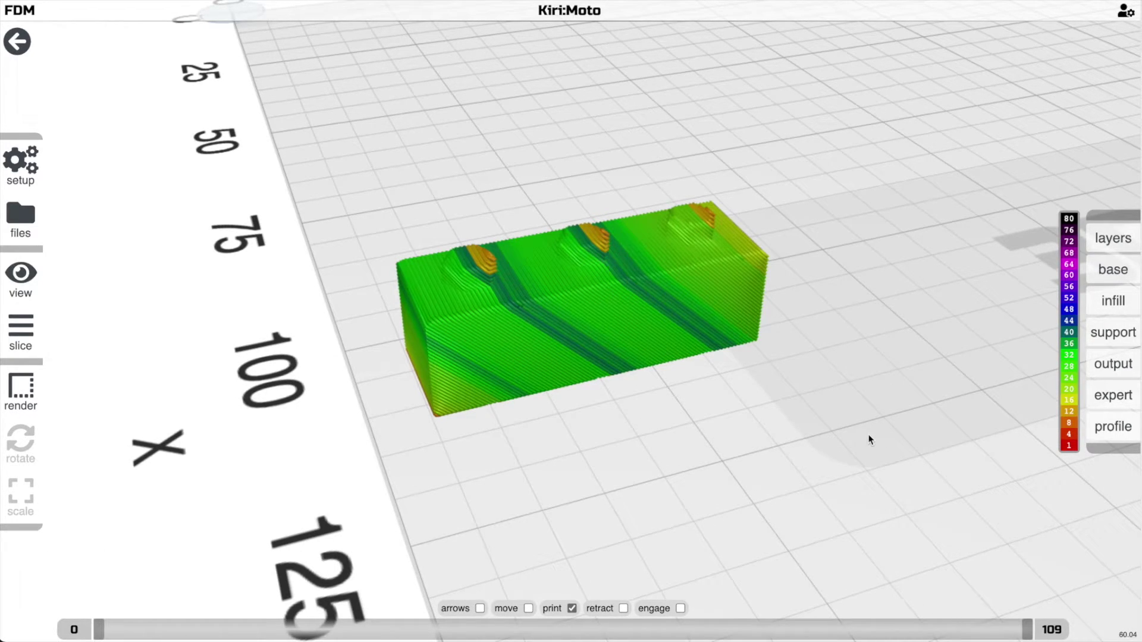
pyautogui.moveTo(868, 438); pyautogui.dragTo(545, 402)
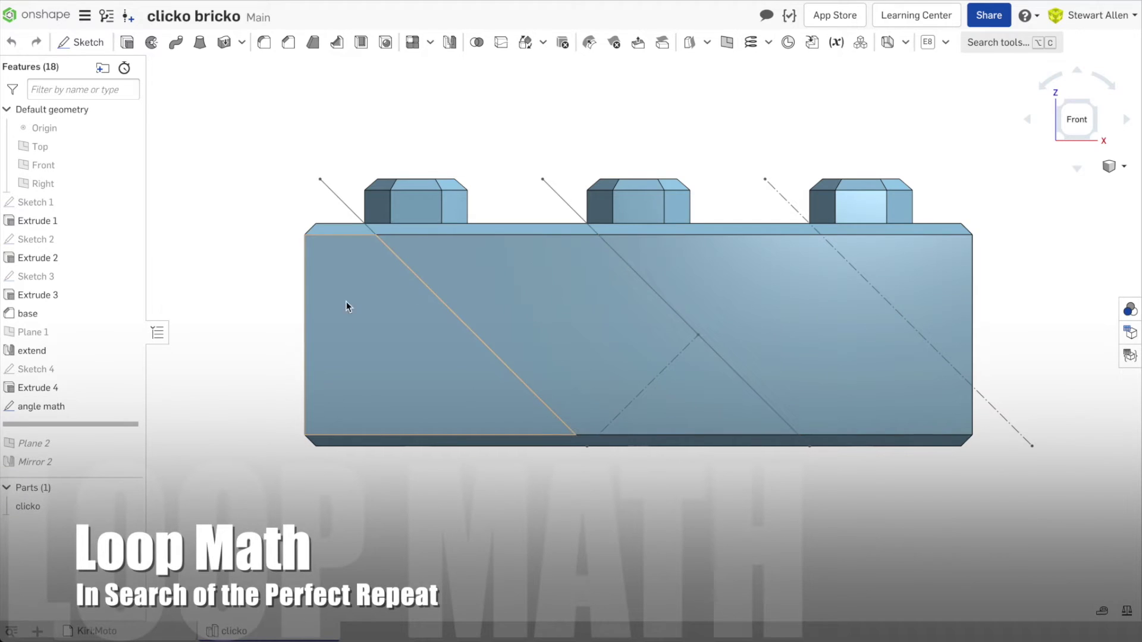
pyautogui.scroll(1, 729, 169)
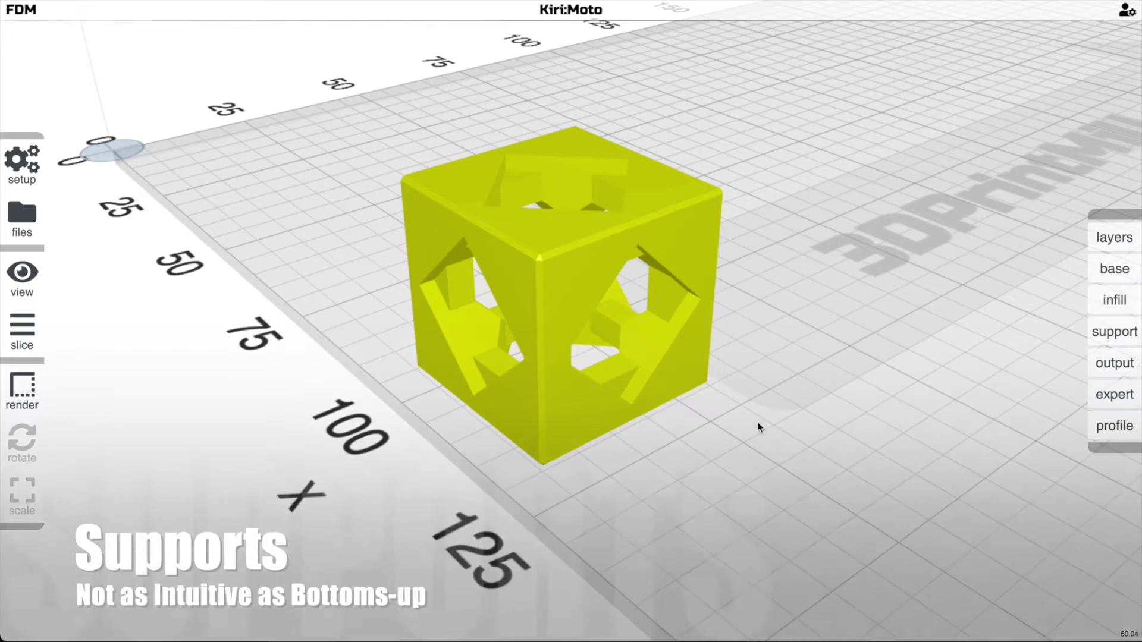
# Step: Manually add support pillars inside the cube's two front openings and finish support editing
pyautogui.moveTo(757, 421)
pyautogui.mouseDown()
pyautogui.moveTo(788, 476)
pyautogui.moveTo(791, 413)
pyautogui.moveTo(811, 400)
pyautogui.moveTo(772, 400)
pyautogui.moveTo(744, 476)
pyautogui.moveTo(609, 545)
pyautogui.moveTo(572, 387)
pyautogui.moveTo(787, 392)
pyautogui.moveTo(780, 413)
pyautogui.moveTo(612, 384)
pyautogui.moveTo(766, 420)
pyautogui.mouseUp()
pyautogui.moveTo(1115, 332)
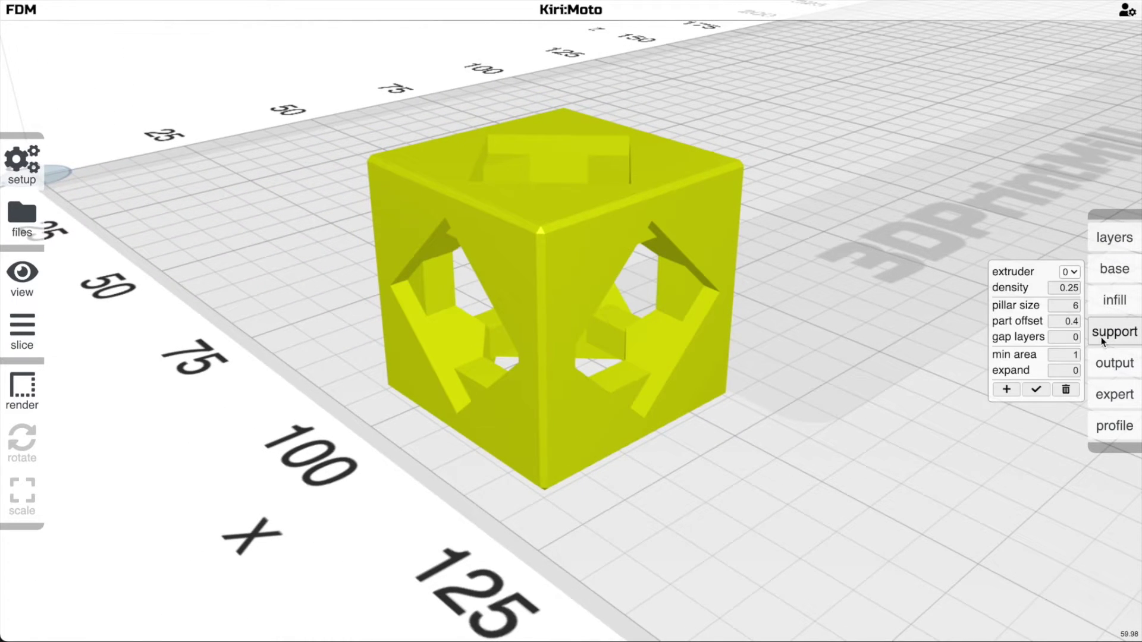
pyautogui.click(998, 393)
pyautogui.moveTo(998, 393); pyautogui.dragTo(941, 414)
pyautogui.scroll(2, 940, 414)
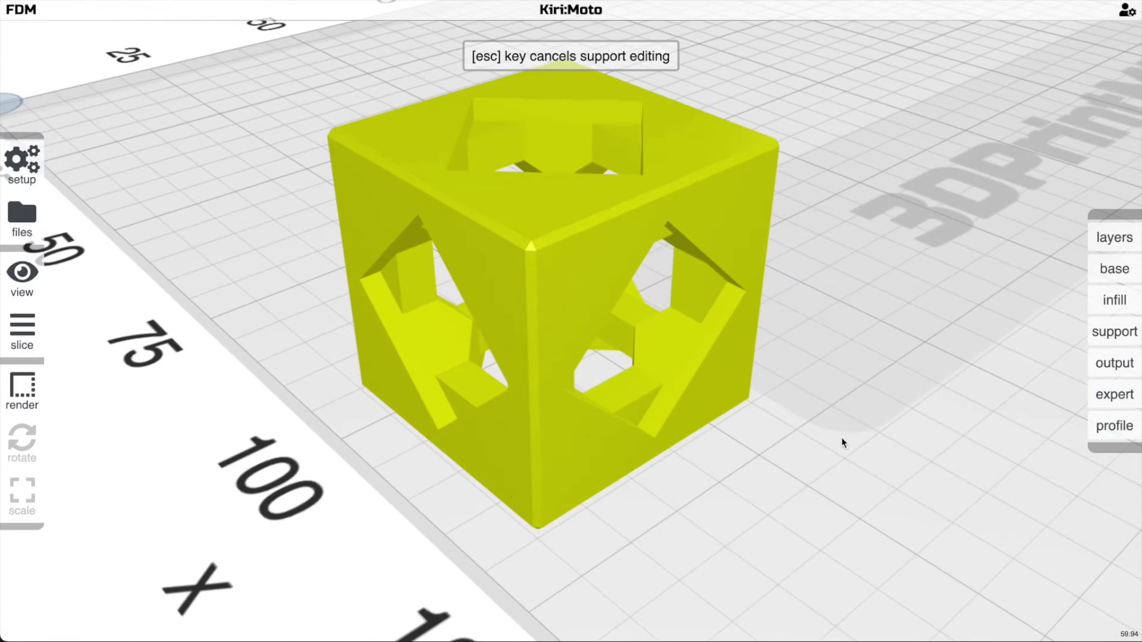
pyautogui.moveTo(481, 391); pyautogui.dragTo(588, 405)
pyautogui.click(586, 405)
pyautogui.moveTo(714, 437); pyautogui.dragTo(636, 447)
pyautogui.press('Escape')
# Step: Slice the cube, examine the sliced support pillars inside its openings, and return to the model view
pyautogui.press('s')
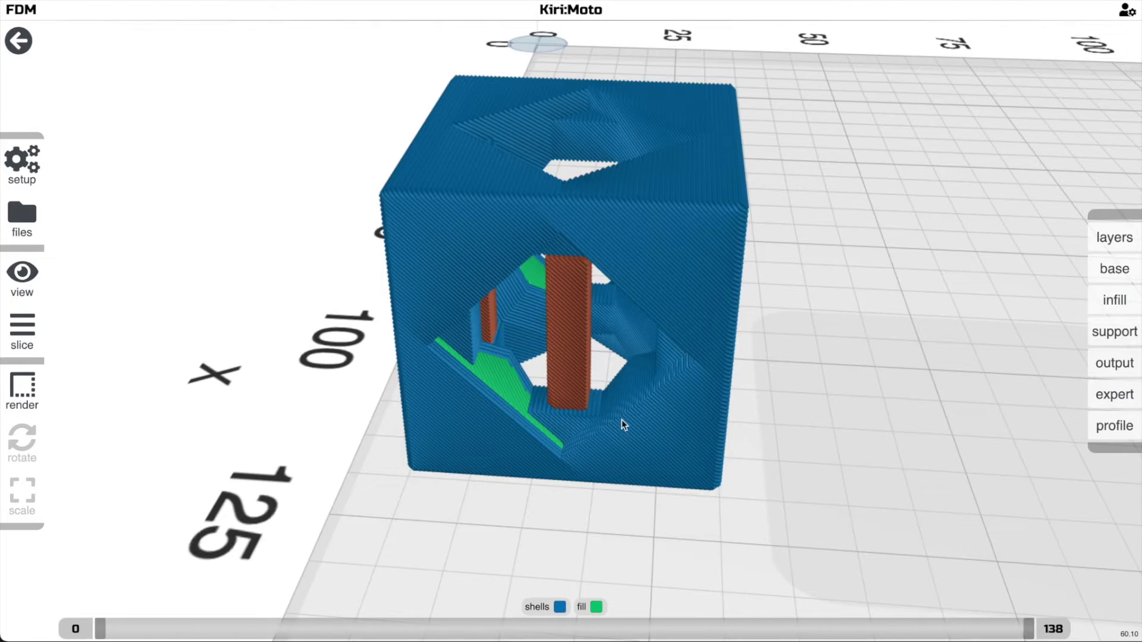
pyautogui.moveTo(622, 420); pyautogui.dragTo(769, 420)
pyautogui.scroll(-5, 804, 442)
pyautogui.press('Escape')
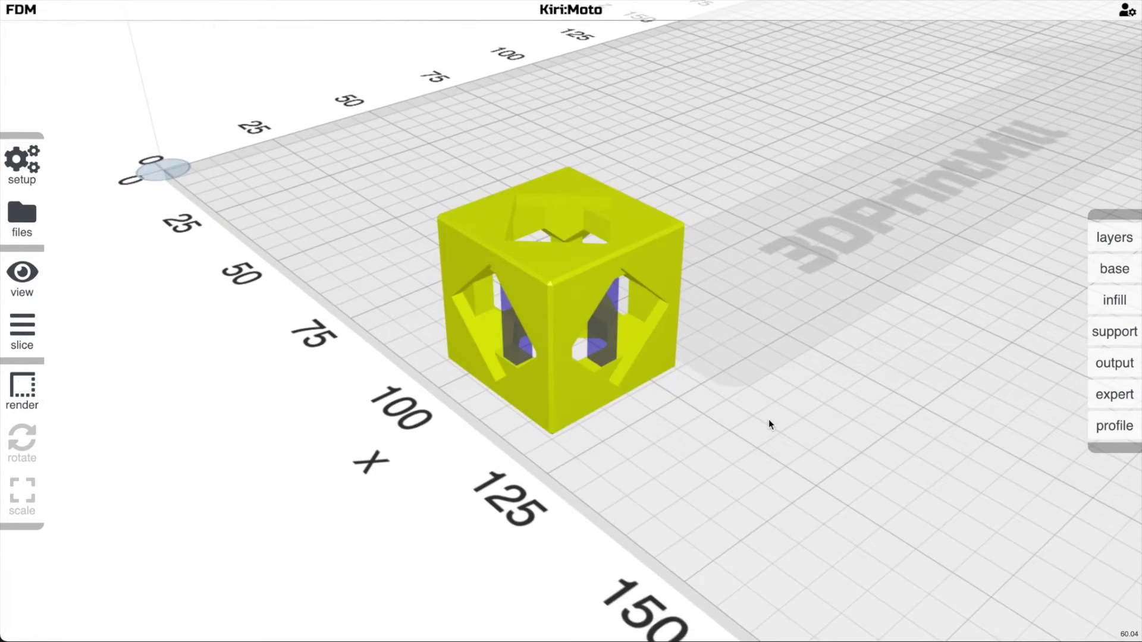
# Step: Delete the cube from the build platform and load the tugboat model
pyautogui.press('super+a')
pyautogui.press('BackSpace')
pyautogui.press('r')
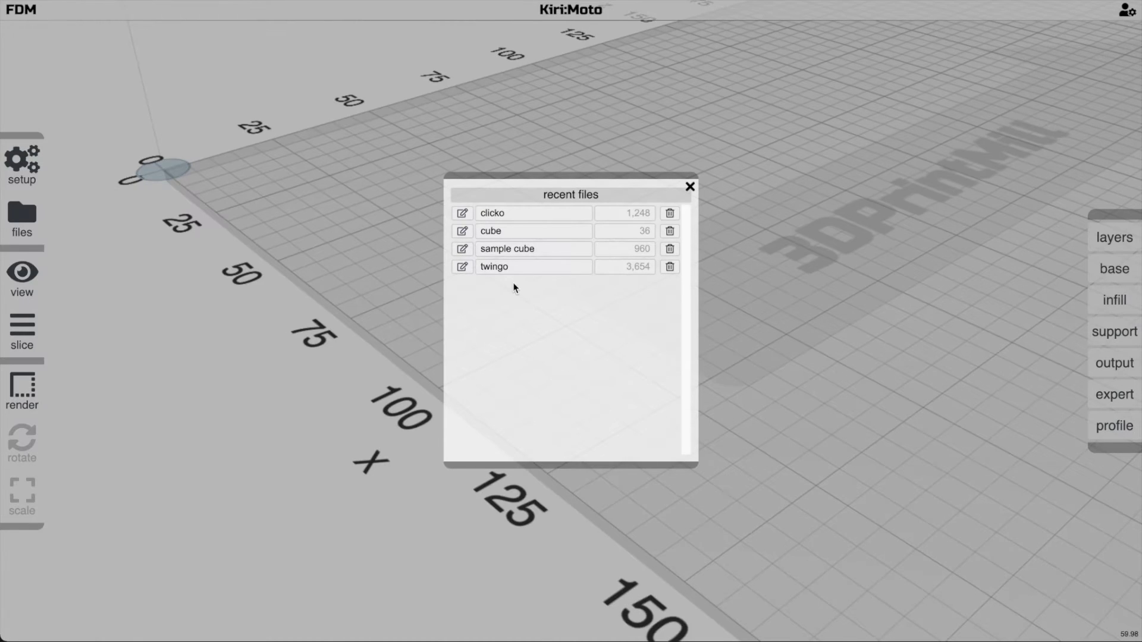
pyautogui.click(689, 188)
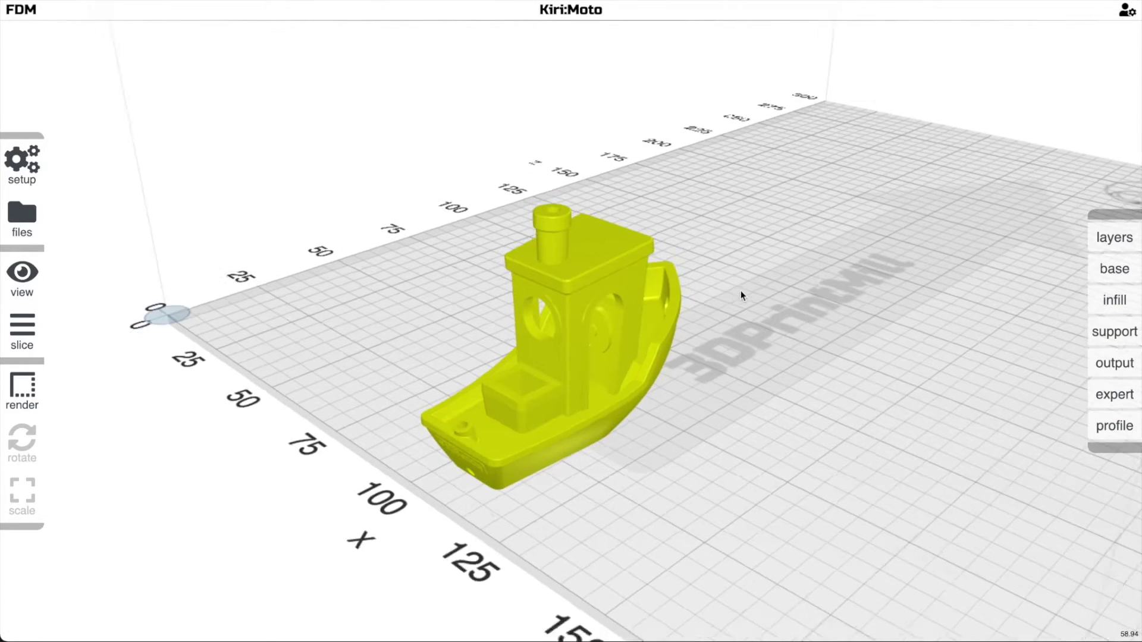
# Step: Examine the tugboat's hull and cabin up close from a low side angle
pyautogui.moveTo(740, 290); pyautogui.dragTo(741, 264, button='right')
pyautogui.scroll(-3, 740, 264)
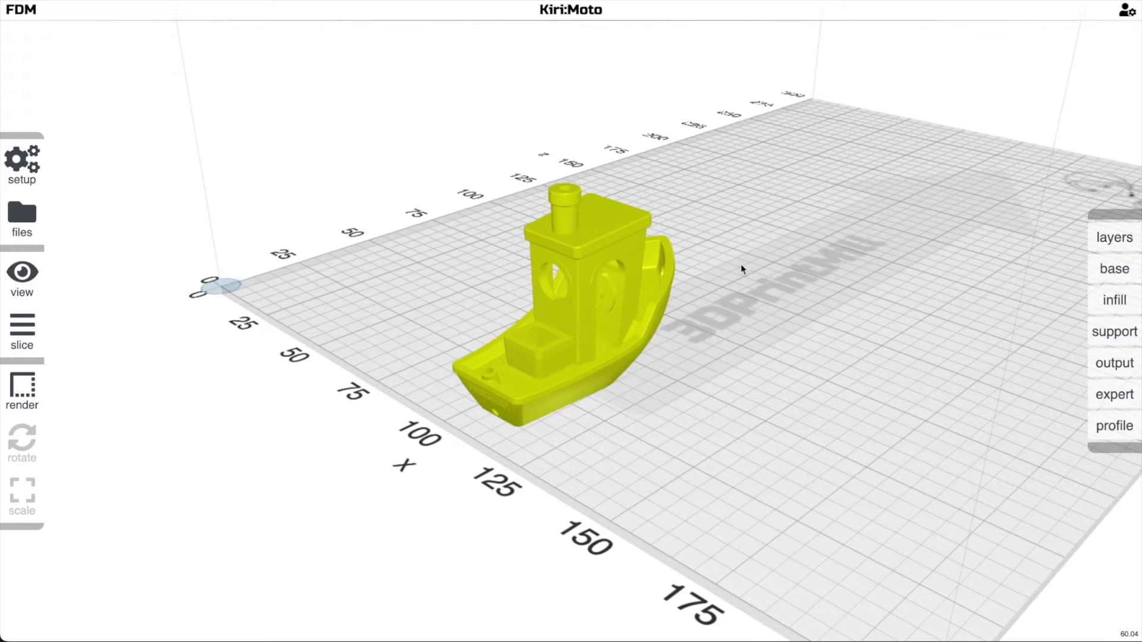
pyautogui.scroll(5, 723, 286)
pyautogui.moveTo(723, 291); pyautogui.dragTo(700, 244)
pyautogui.scroll(2, 670, 248)
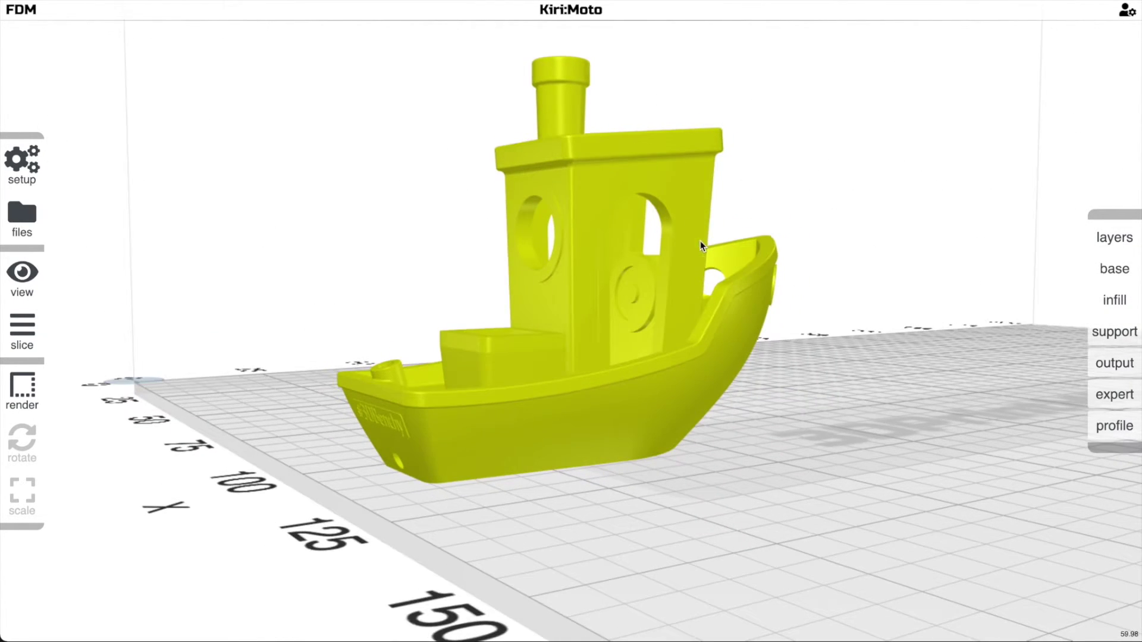
# Step: Slice the tugboat model and look over the sliced hull and cabin from its side
pyautogui.moveTo(468, 419); pyautogui.dragTo(383, 388)
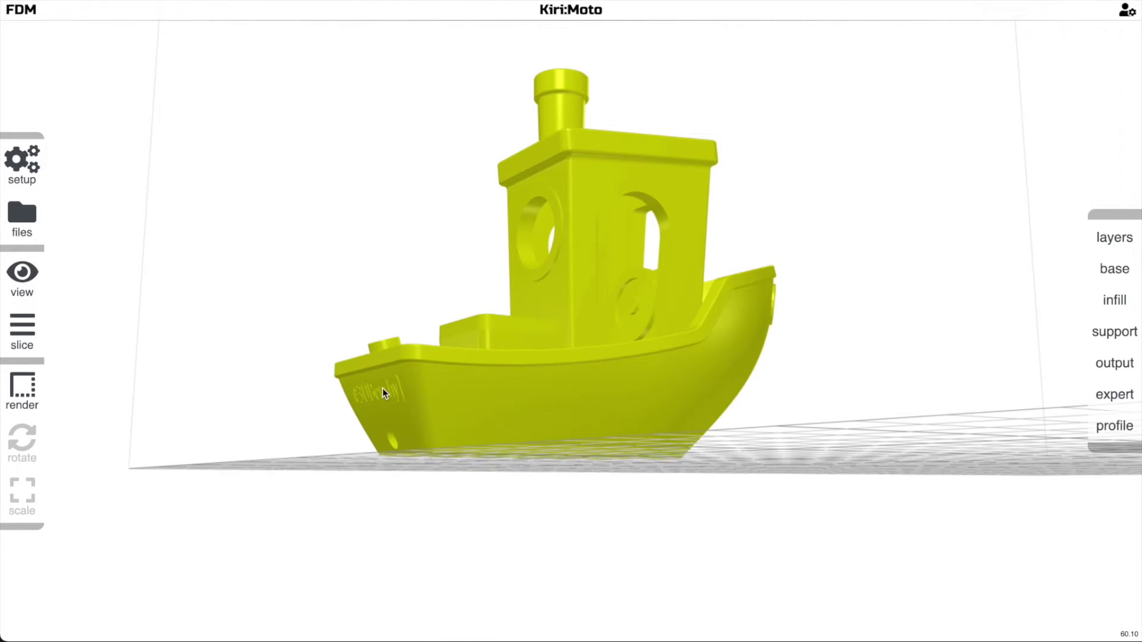
pyautogui.moveTo(536, 212); pyautogui.dragTo(553, 267)
pyautogui.press('s')
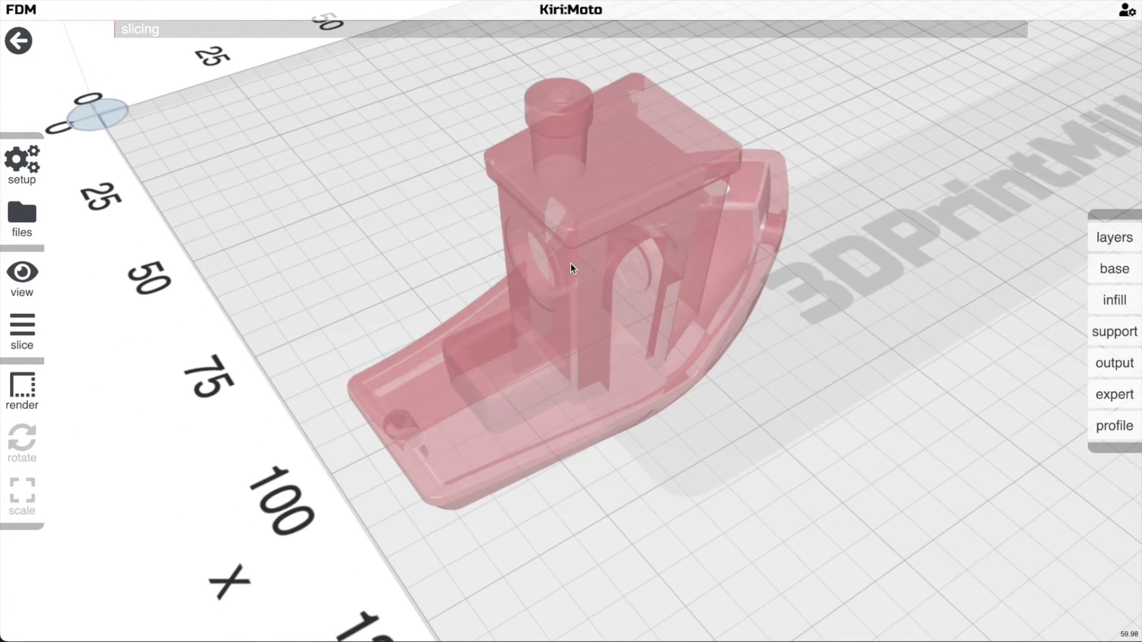
pyautogui.scroll(2, 570, 265)
pyautogui.moveTo(583, 280); pyautogui.dragTo(626, 330, button='right')
pyautogui.scroll(-2, 625, 331)
pyautogui.moveTo(625, 331); pyautogui.dragTo(602, 260)
pyautogui.moveTo(674, 244); pyautogui.dragTo(587, 276)
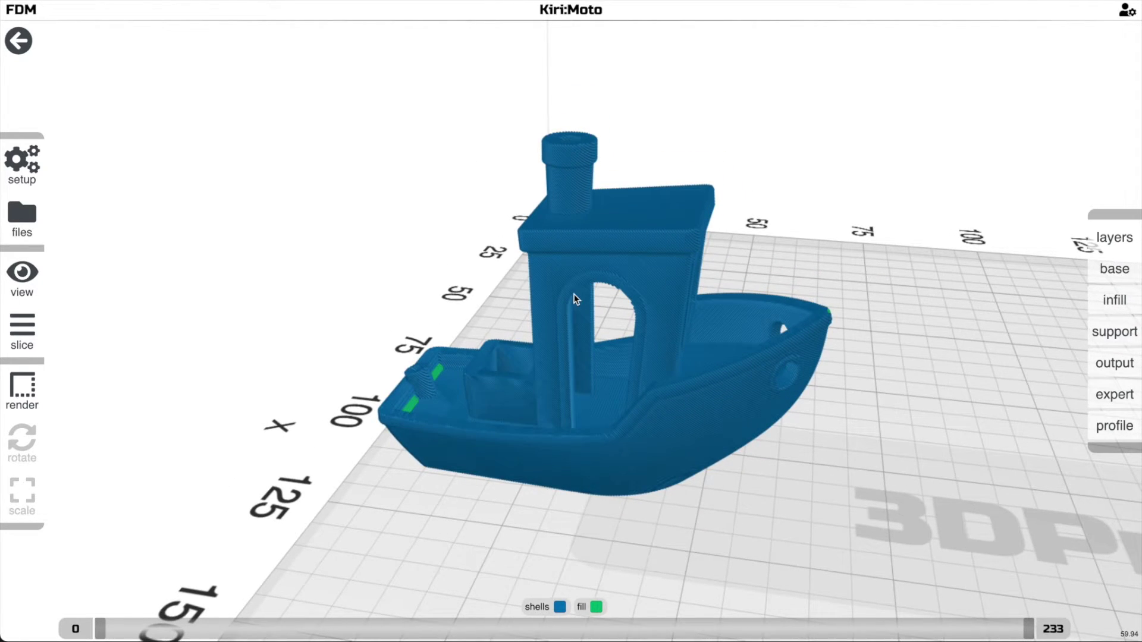
# Step: Examine the tugboat's sliced layers from layer 0 up through 140, 146 and 231, and return to the model view
pyautogui.press('`')
pyautogui.moveTo(551, 330); pyautogui.dragTo(459, 386)
pyautogui.moveTo(459, 385); pyautogui.dragTo(512, 298, button='right')
pyautogui.scroll(3, 513, 298)
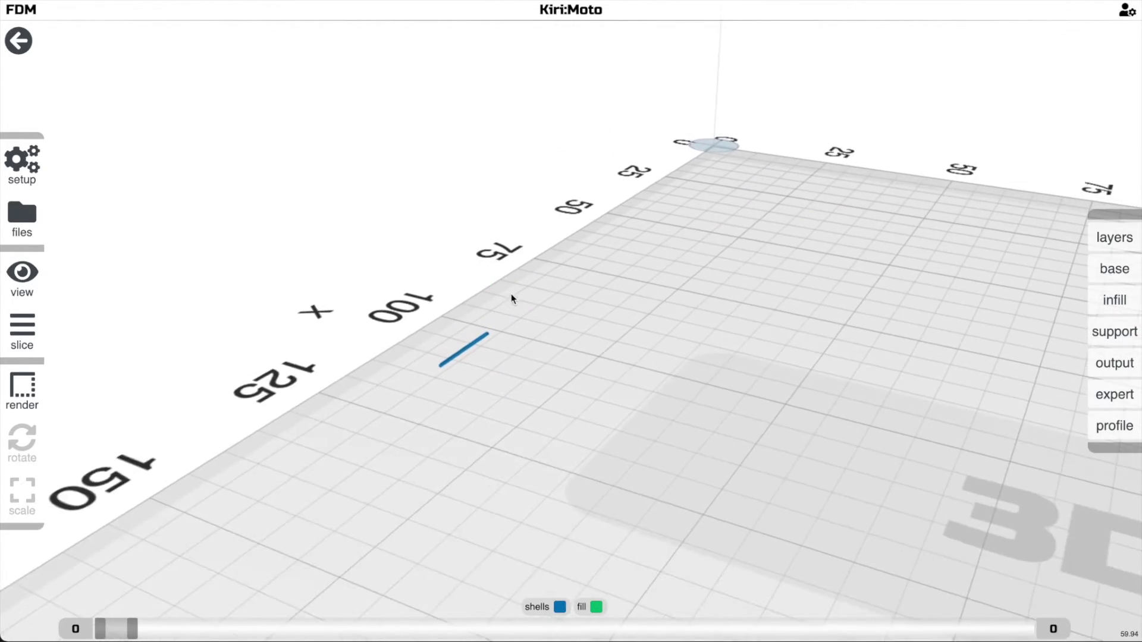
pyautogui.moveTo(132, 624); pyautogui.dragTo(671, 550)
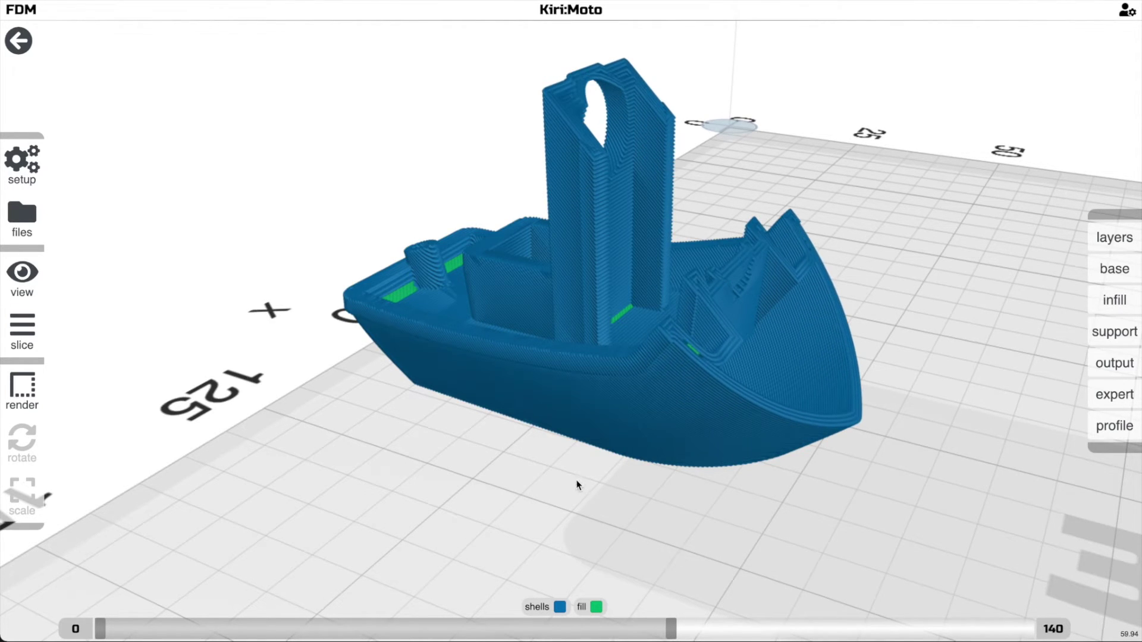
pyautogui.moveTo(675, 633); pyautogui.dragTo(697, 632)
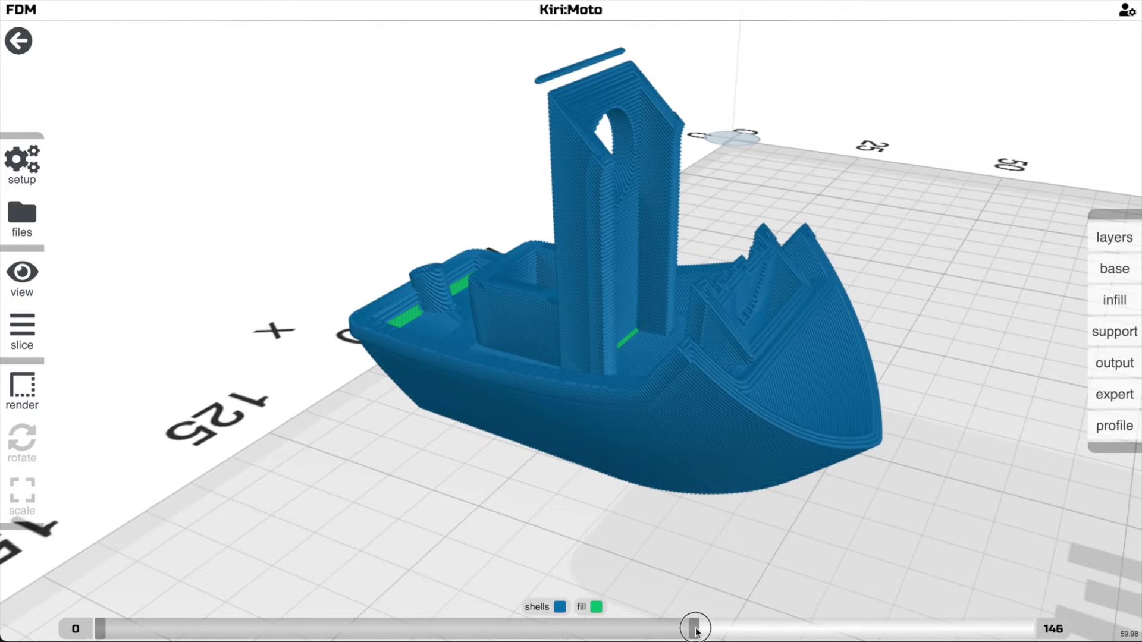
pyautogui.moveTo(531, 67); pyautogui.dragTo(553, 395)
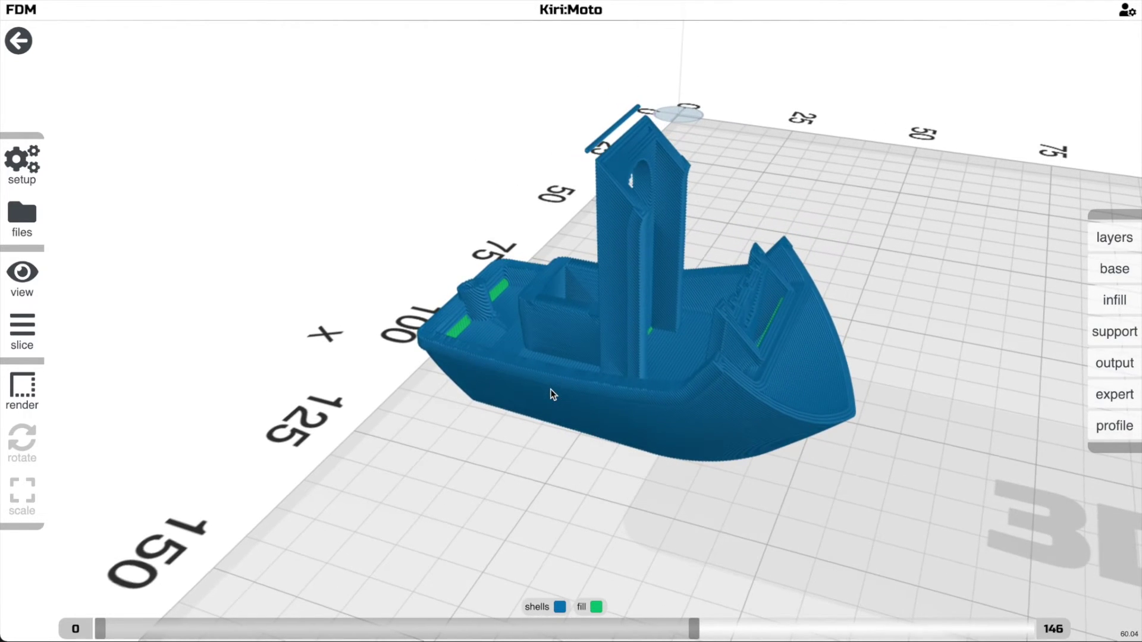
pyautogui.moveTo(695, 626); pyautogui.dragTo(1126, 625)
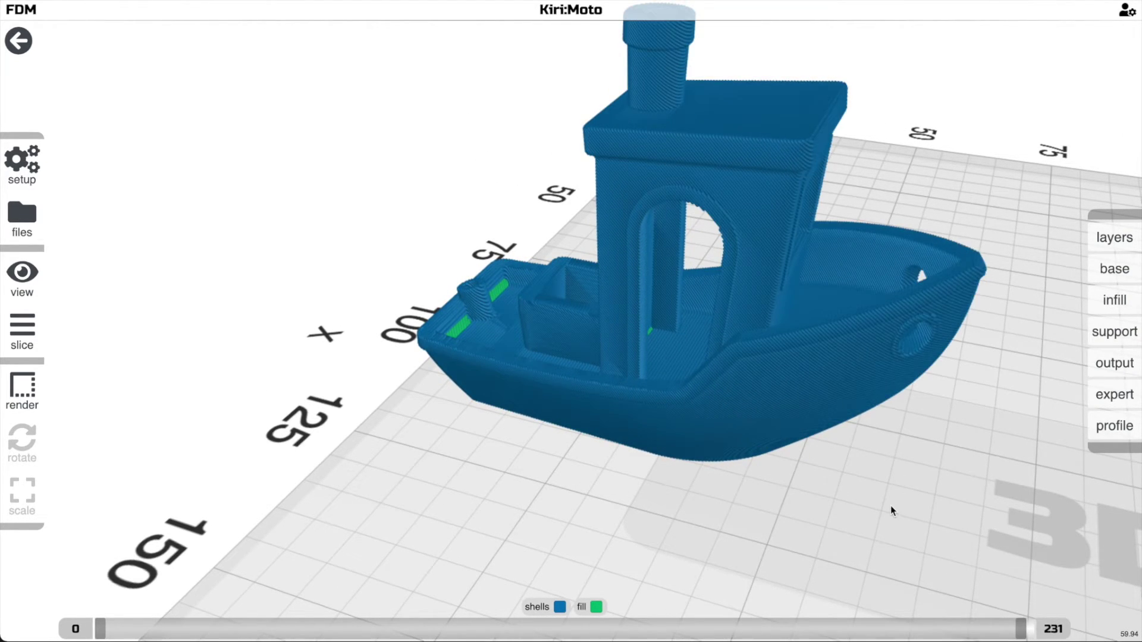
pyautogui.moveTo(890, 510); pyautogui.dragTo(715, 371)
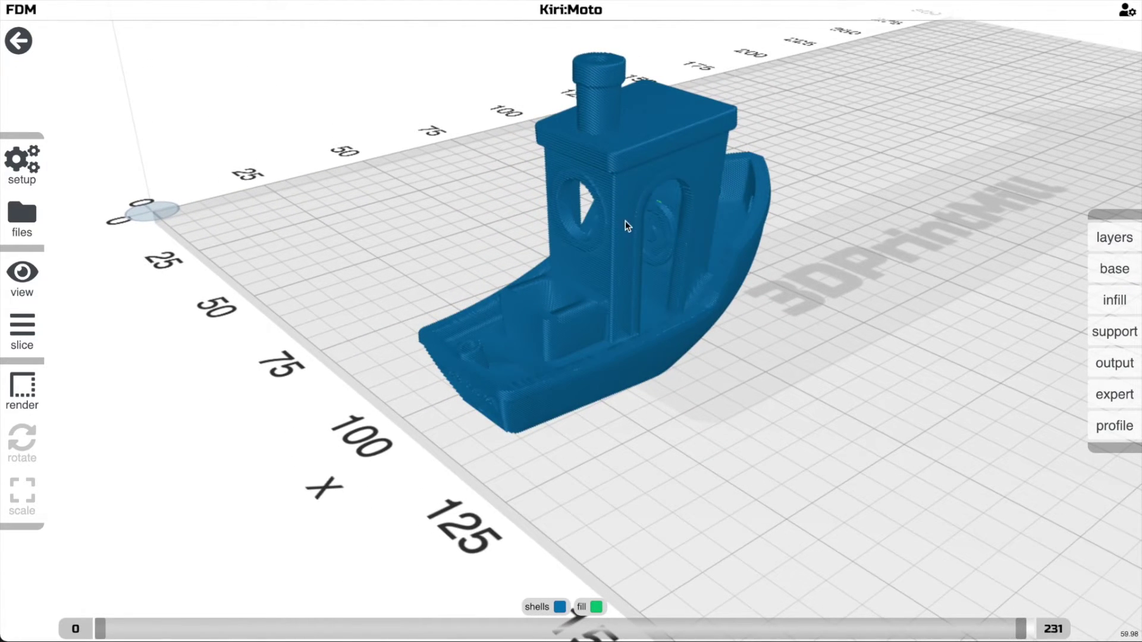
pyautogui.press('Escape')
# Step: Start adding manual supports and place a support pillar under the rear overhang of the tugboat's cabin roof
pyautogui.moveTo(646, 297); pyautogui.dragTo(749, 350)
pyautogui.moveTo(1092, 342)
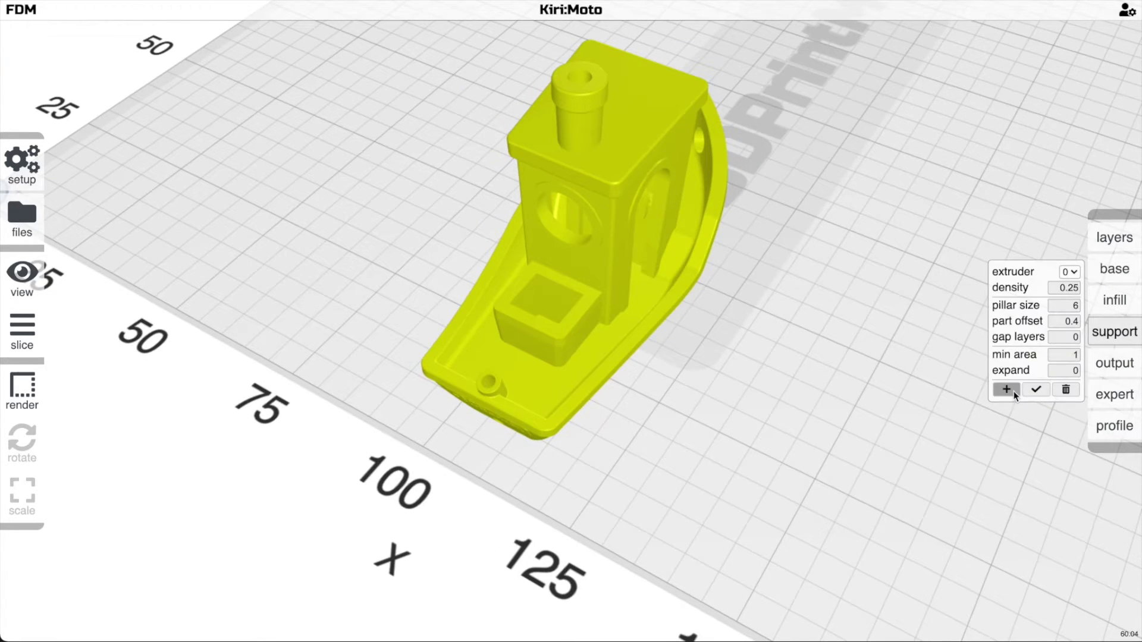
pyautogui.click(1014, 392)
pyautogui.moveTo(915, 447); pyautogui.dragTo(830, 366)
pyautogui.moveTo(628, 312); pyautogui.dragTo(658, 178)
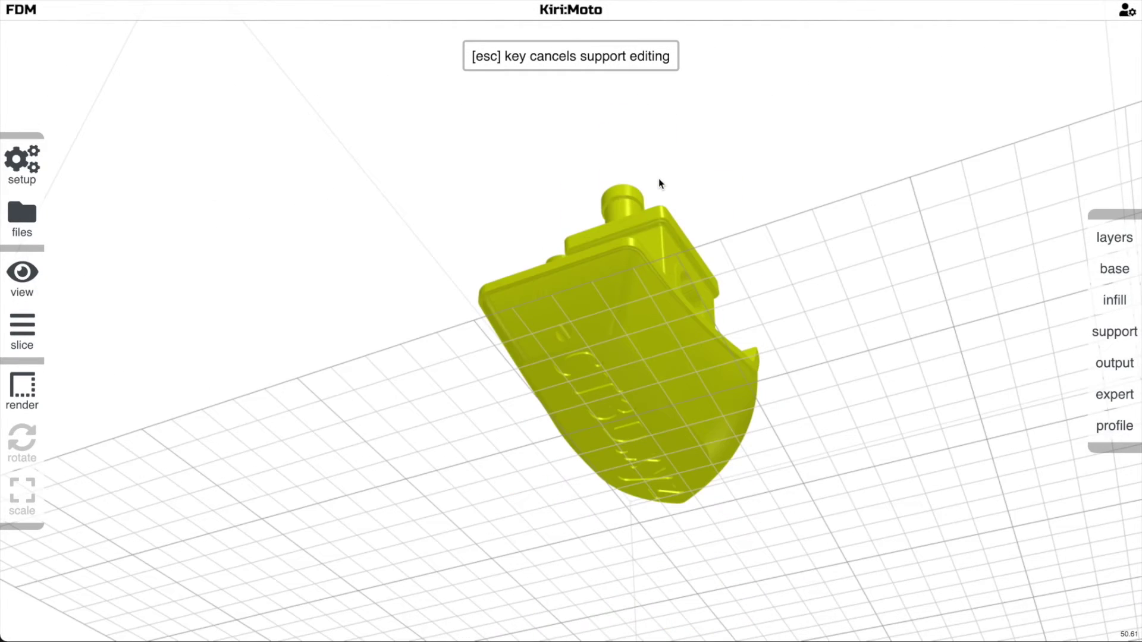
pyautogui.click(657, 224)
pyautogui.press('Escape')
pyautogui.moveTo(645, 229); pyautogui.dragTo(701, 247)
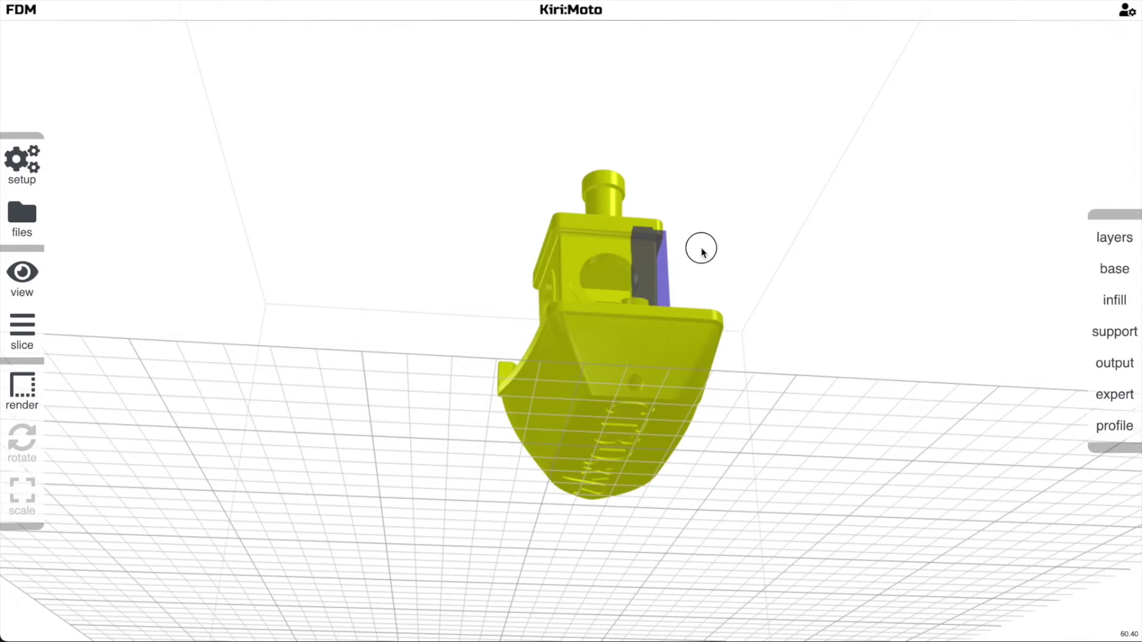
# Step: Add more support pillars side by side to fill the rest of the cabin roof's rear overhang
pyautogui.click(625, 233)
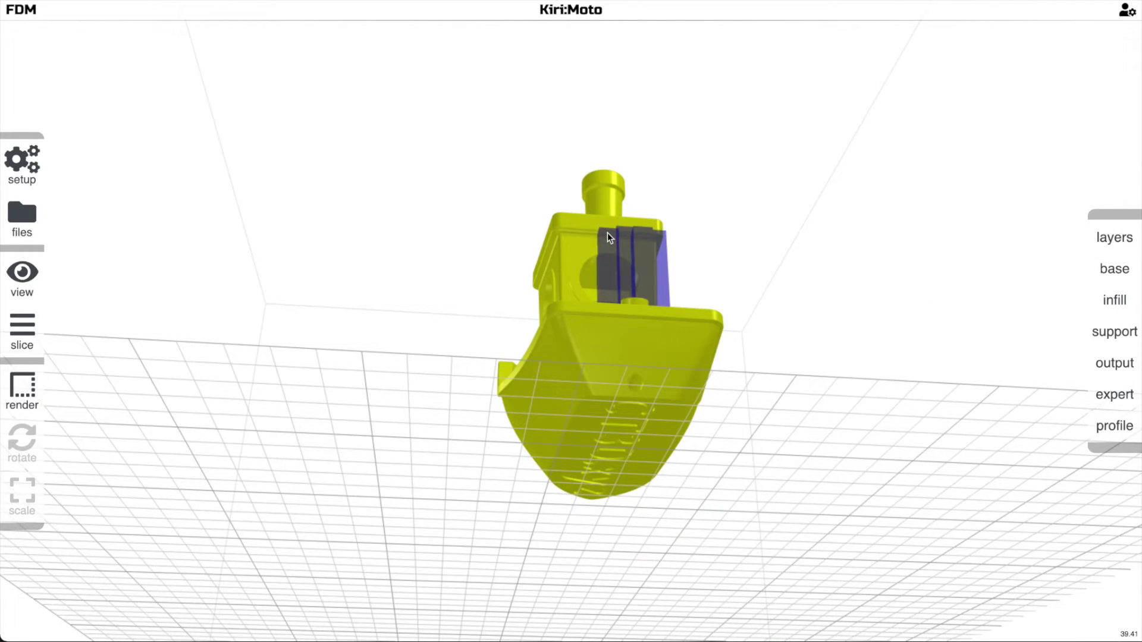
pyautogui.click(601, 232)
pyautogui.click(583, 229)
pyautogui.click(566, 227)
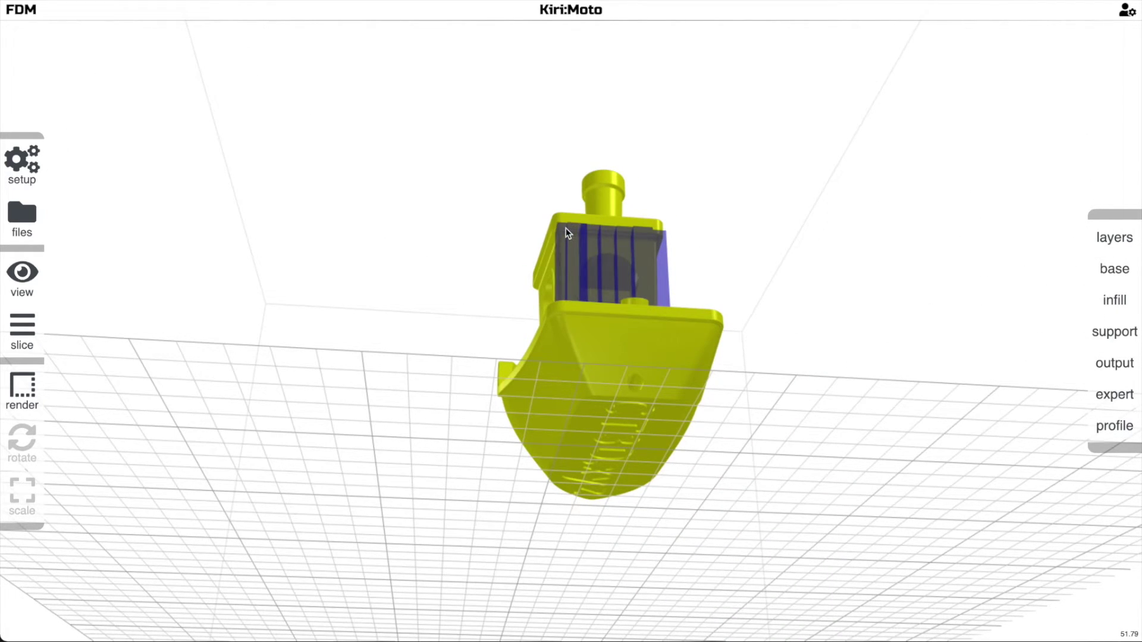
pyautogui.moveTo(709, 241); pyautogui.dragTo(628, 323)
pyautogui.moveTo(734, 402); pyautogui.dragTo(588, 438)
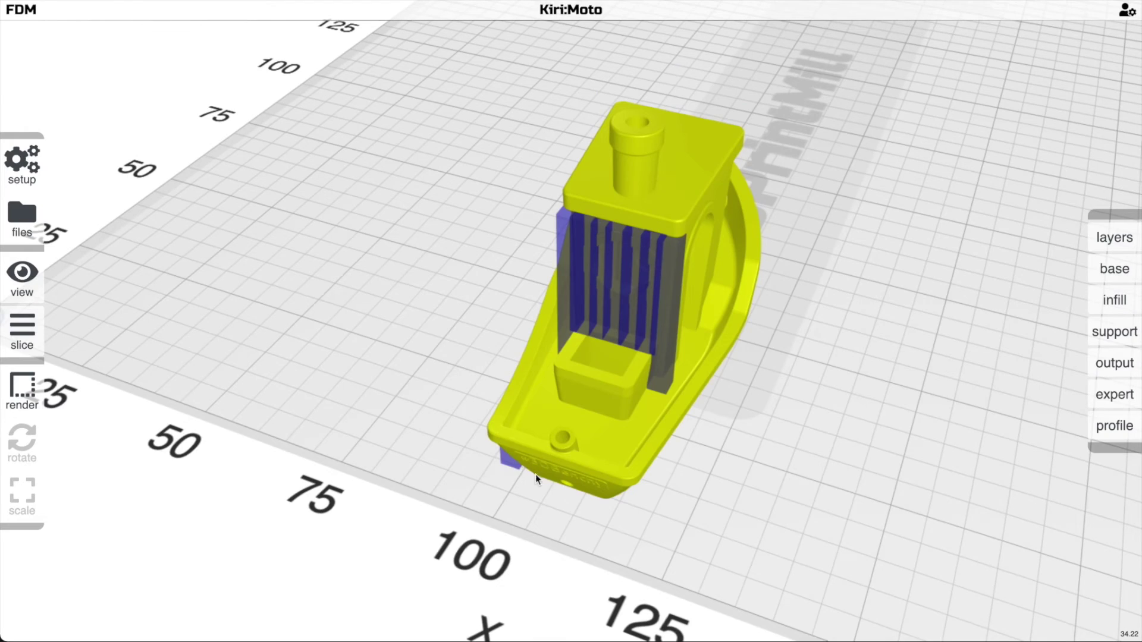
pyautogui.moveTo(784, 451); pyautogui.dragTo(704, 437)
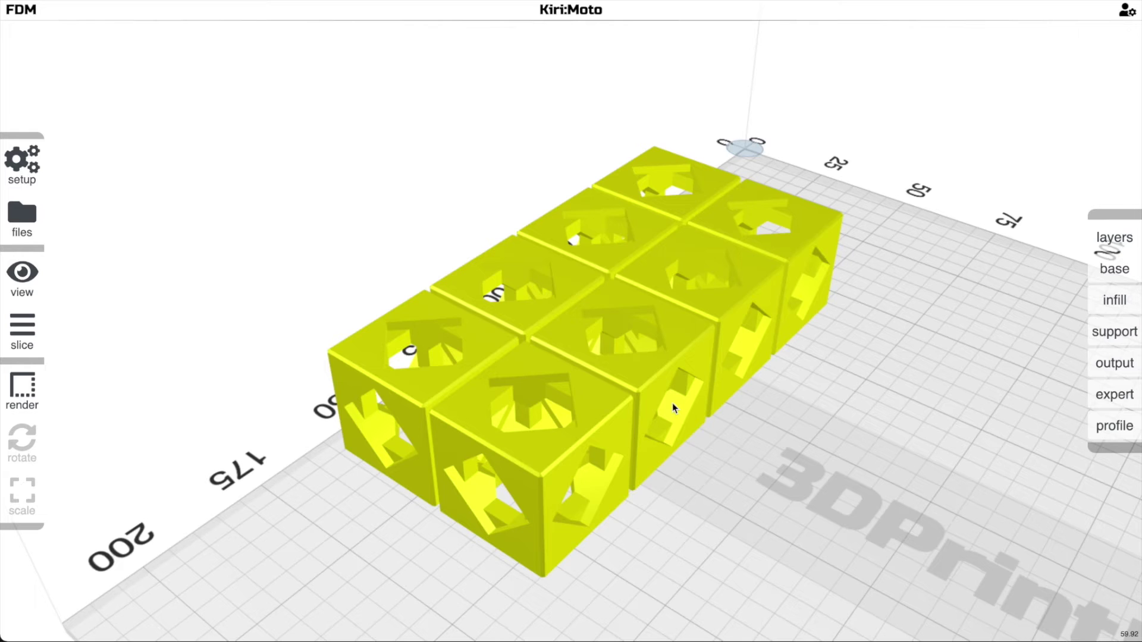
# Step: Delete all eight cubes from the build platform and load the sample cube from the recent files
pyautogui.scroll(-2, 702, 405)
pyautogui.scroll(3, 709, 411)
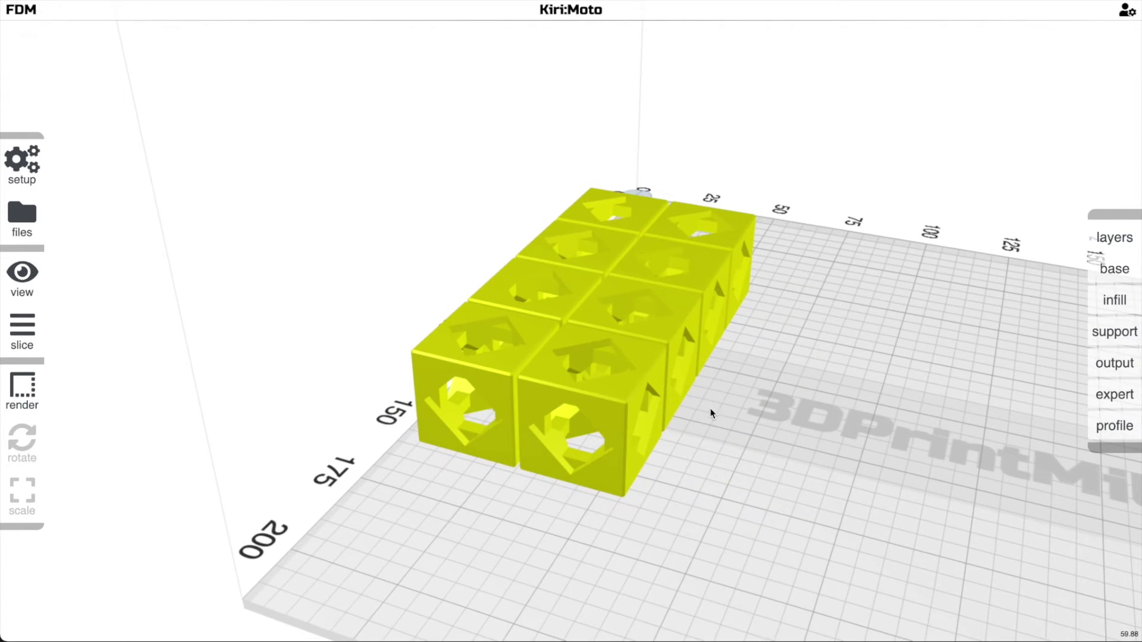
pyautogui.moveTo(709, 408); pyautogui.dragTo(736, 422)
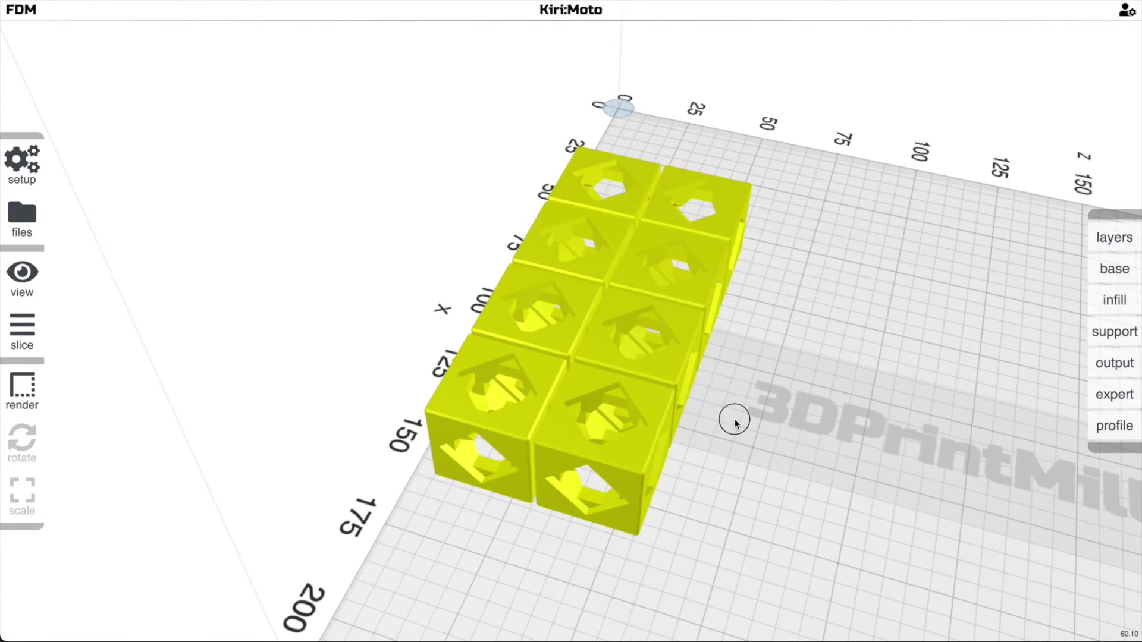
pyautogui.press('super+a')
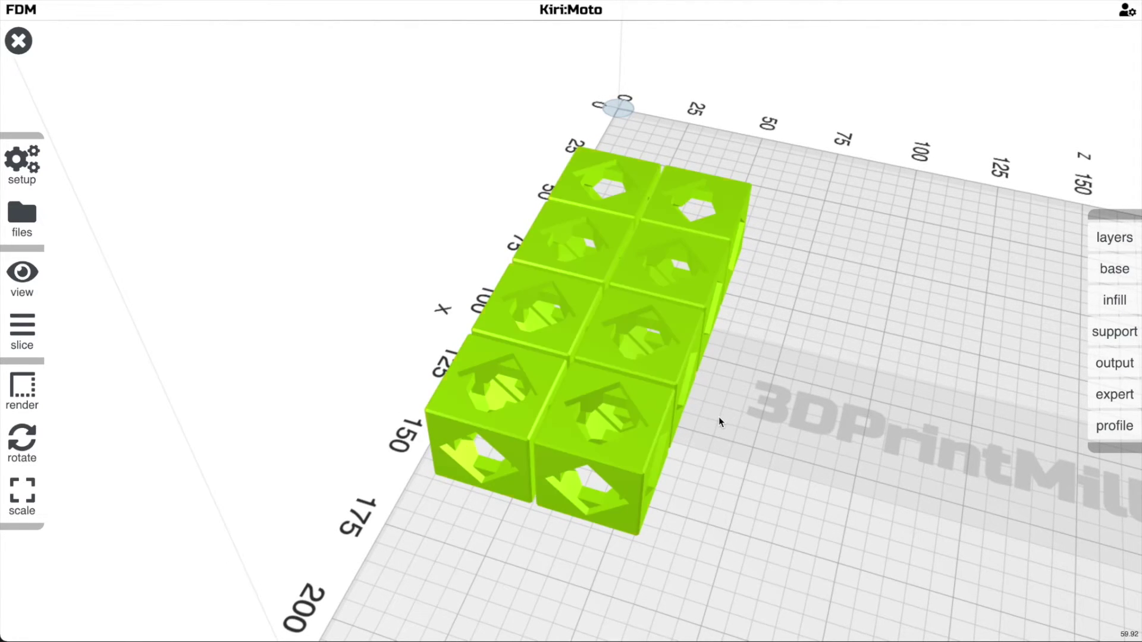
pyautogui.press('BackSpace')
pyautogui.press('r')
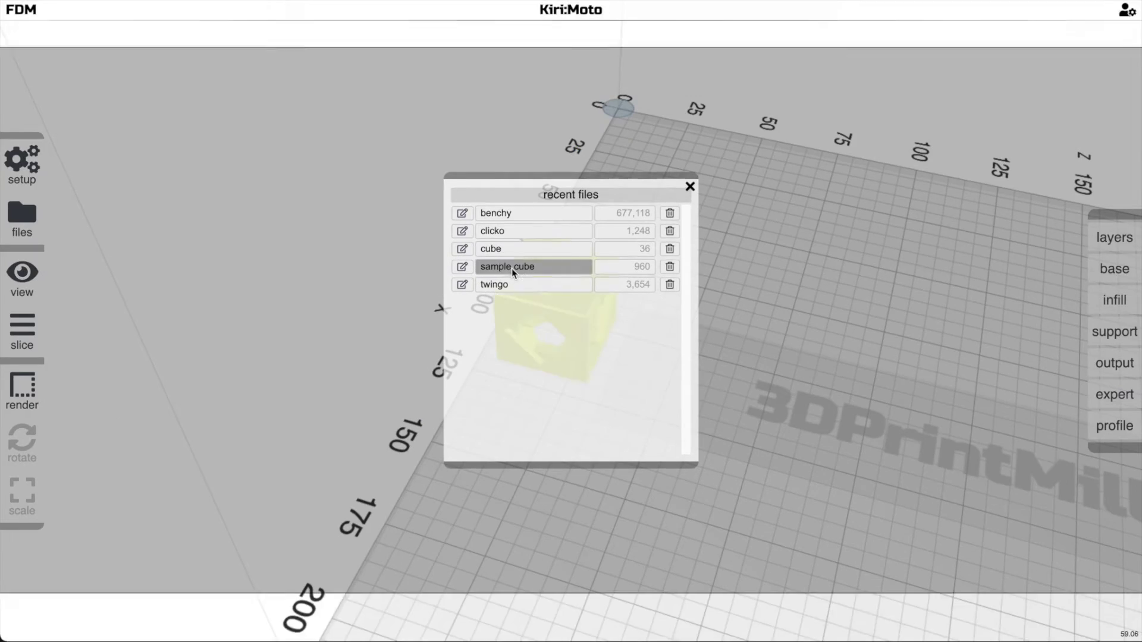
pyautogui.click(511, 269)
# Step: Spread three sample cubes apart in a row across the build platform
pyautogui.click(577, 300)
pyautogui.moveTo(576, 297); pyautogui.dragTo(684, 319)
pyautogui.press('d')
pyautogui.moveTo(566, 305); pyautogui.dragTo(712, 435)
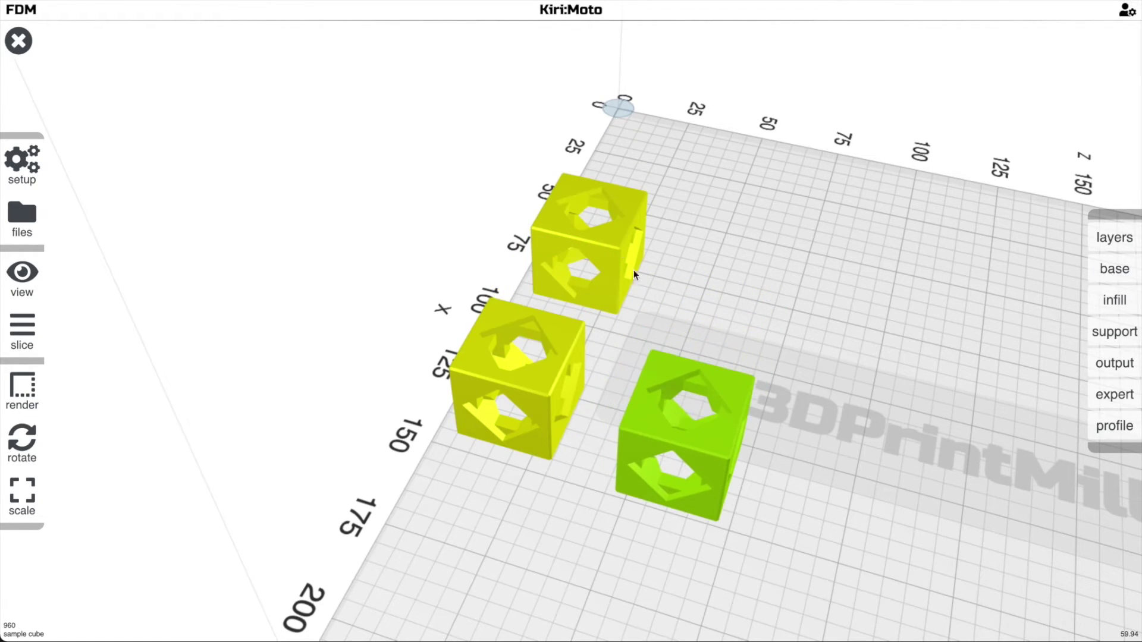
pyautogui.moveTo(607, 237); pyautogui.dragTo(880, 467)
pyautogui.scroll(-2, 964, 479)
pyautogui.moveTo(963, 480); pyautogui.dragTo(818, 500)
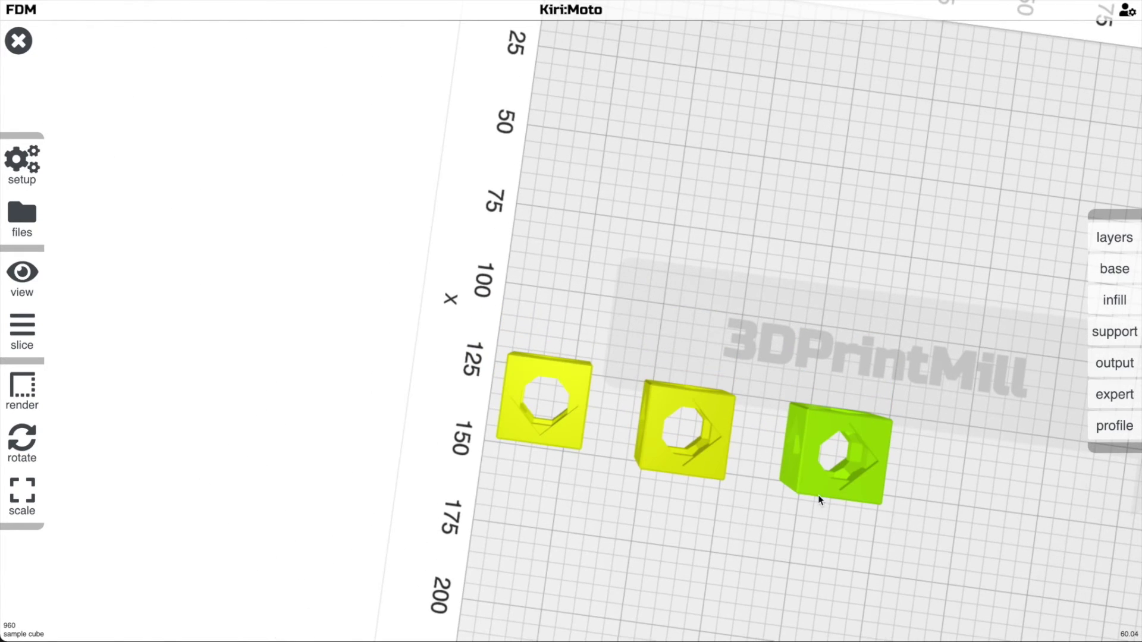
# Step: Move the second and third cubes out of the row into staggered positions along the belt
pyautogui.click(696, 465)
pyautogui.moveTo(676, 439); pyautogui.dragTo(655, 495)
pyautogui.moveTo(800, 438); pyautogui.dragTo(856, 309)
pyautogui.moveTo(869, 454); pyautogui.dragTo(798, 420)
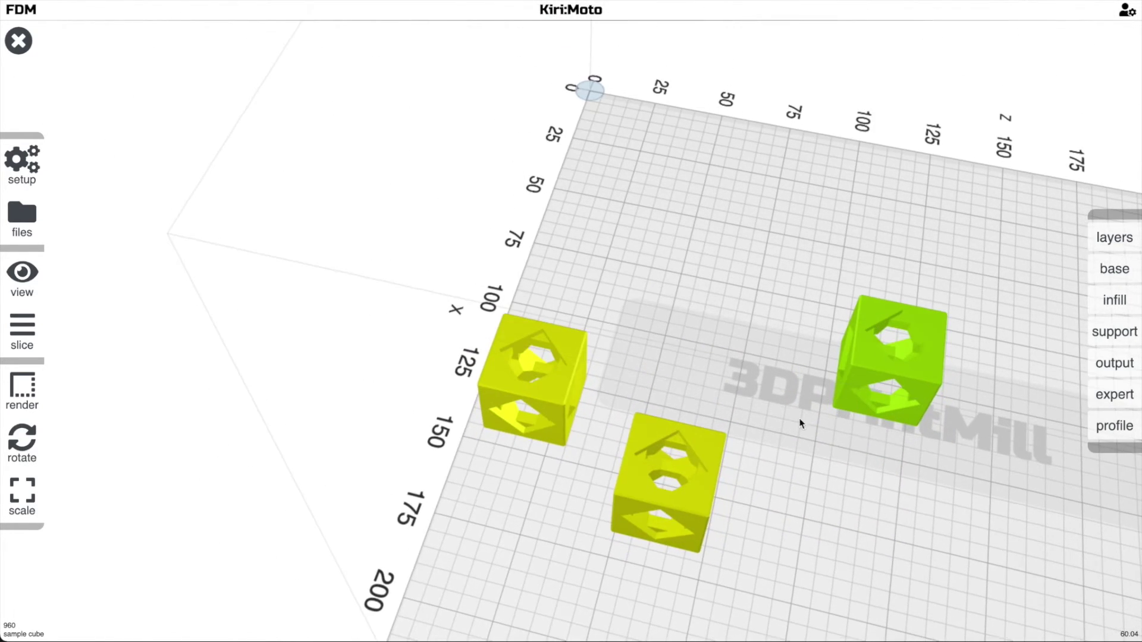
pyautogui.moveTo(663, 430); pyautogui.dragTo(704, 497)
pyautogui.moveTo(795, 479); pyautogui.dragTo(920, 370)
pyautogui.scroll(5, 899, 369)
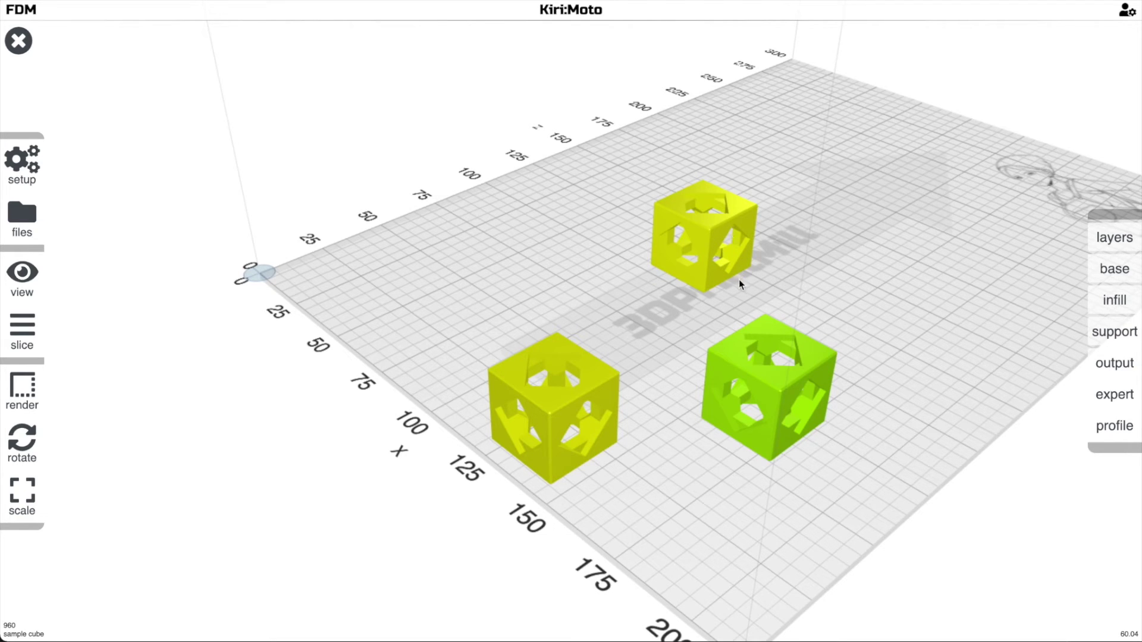
pyautogui.moveTo(839, 209); pyautogui.dragTo(636, 208)
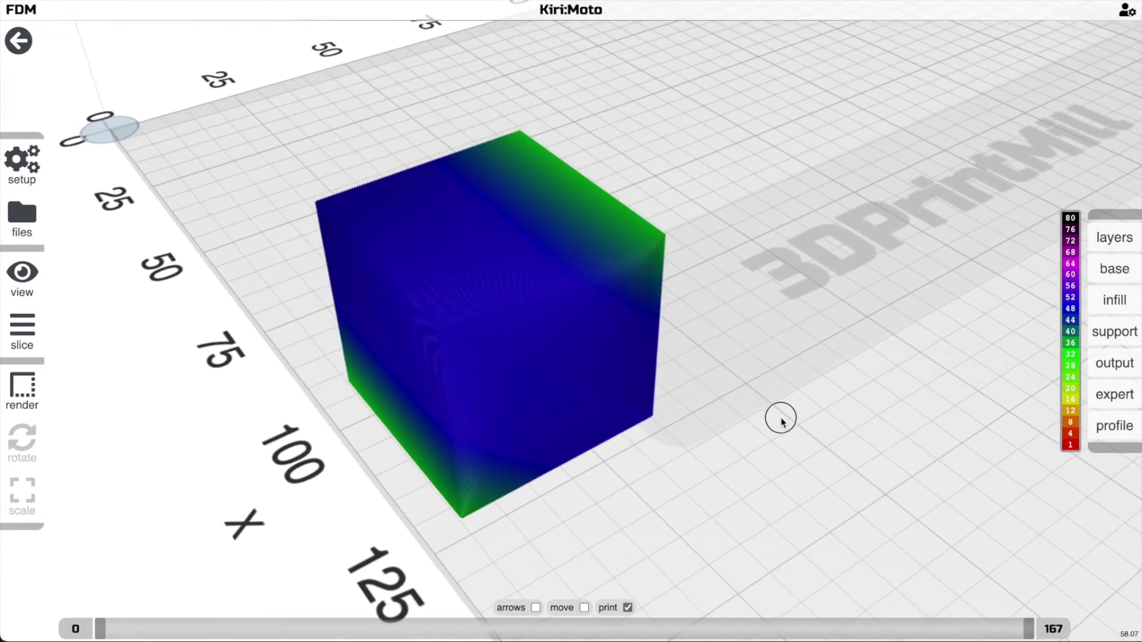
# Step: Examine the solid cube's colour-coded print preview and the base flow factor setting, and return to the model view
pyautogui.moveTo(779, 415); pyautogui.dragTo(749, 357)
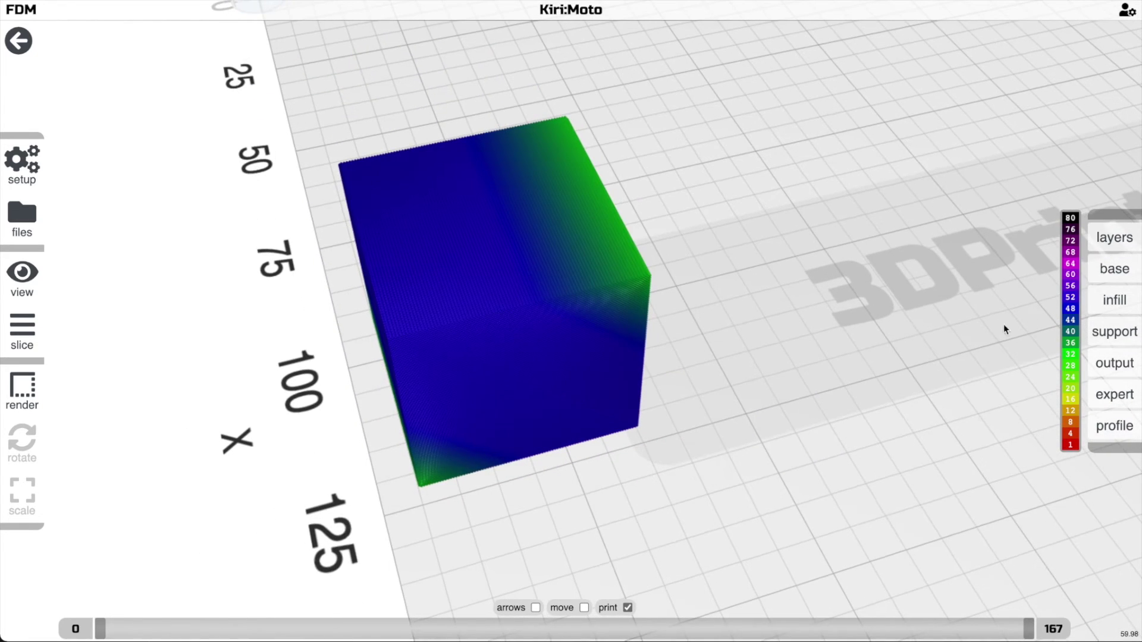
pyautogui.moveTo(1098, 268)
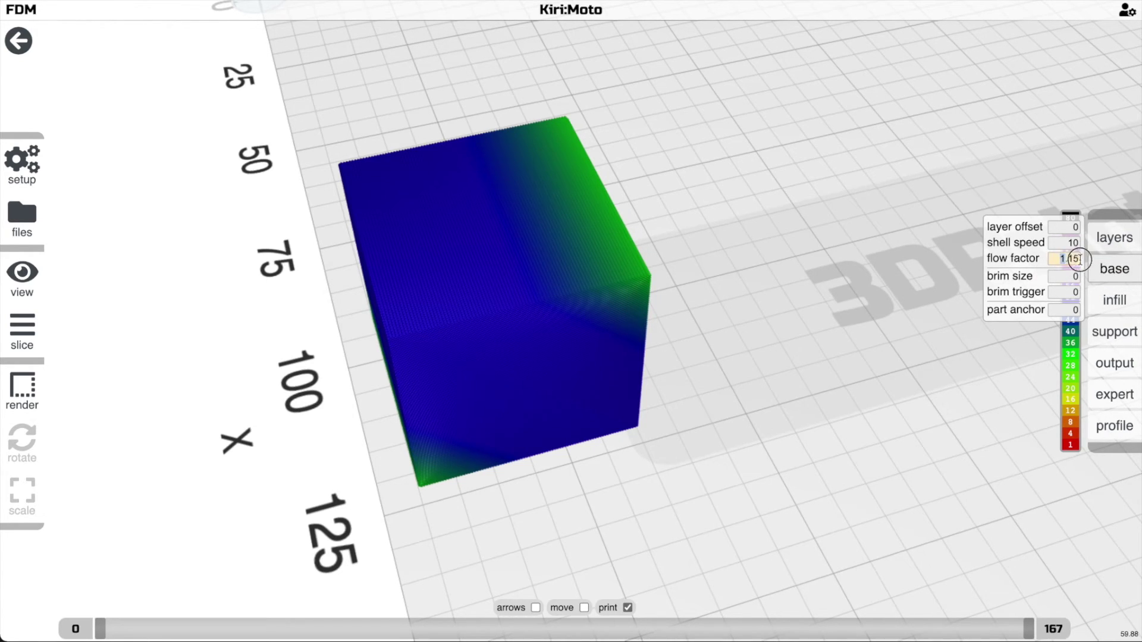
pyautogui.moveTo(819, 302)
pyautogui.mouseDown()
pyautogui.moveTo(666, 255)
pyautogui.moveTo(678, 140)
pyautogui.moveTo(678, 159)
pyautogui.moveTo(773, 278)
pyautogui.moveTo(810, 294)
pyautogui.mouseUp()
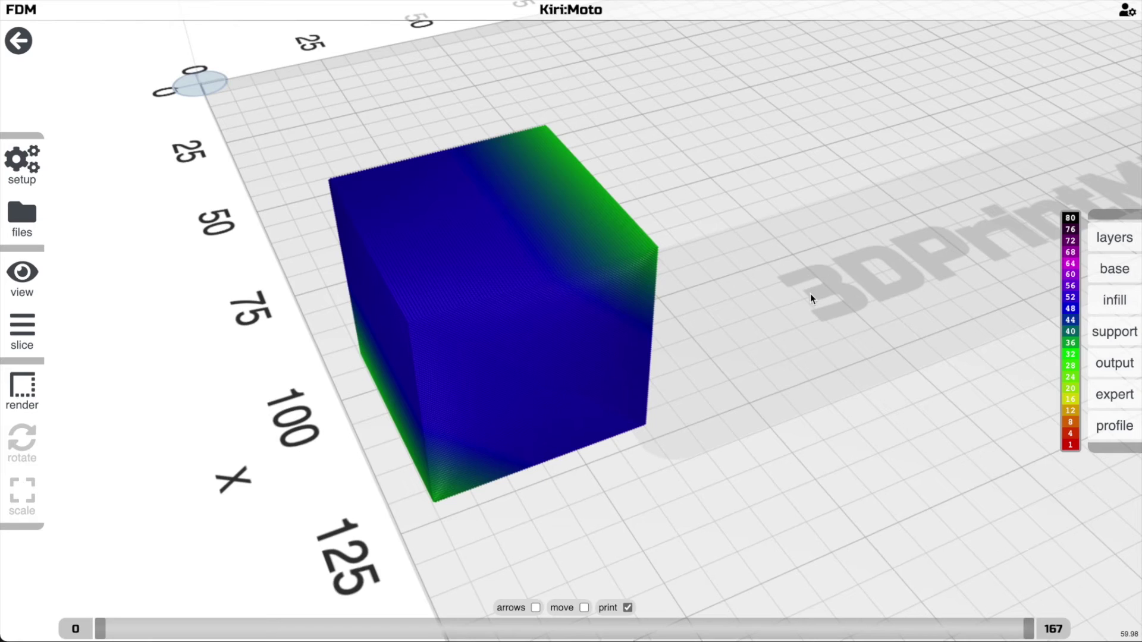
pyautogui.scroll(-4, 807, 294)
pyautogui.scroll(3, 730, 312)
pyautogui.scroll(2, 731, 315)
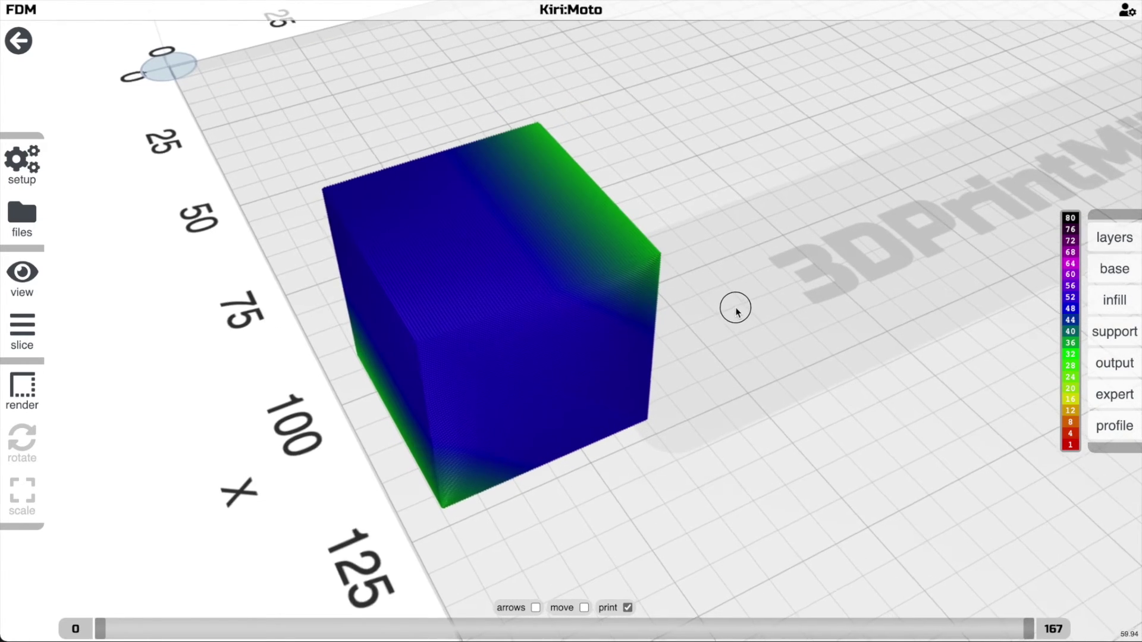
pyautogui.moveTo(756, 308); pyautogui.dragTo(800, 323, button='right')
pyautogui.scroll(-2, 801, 321)
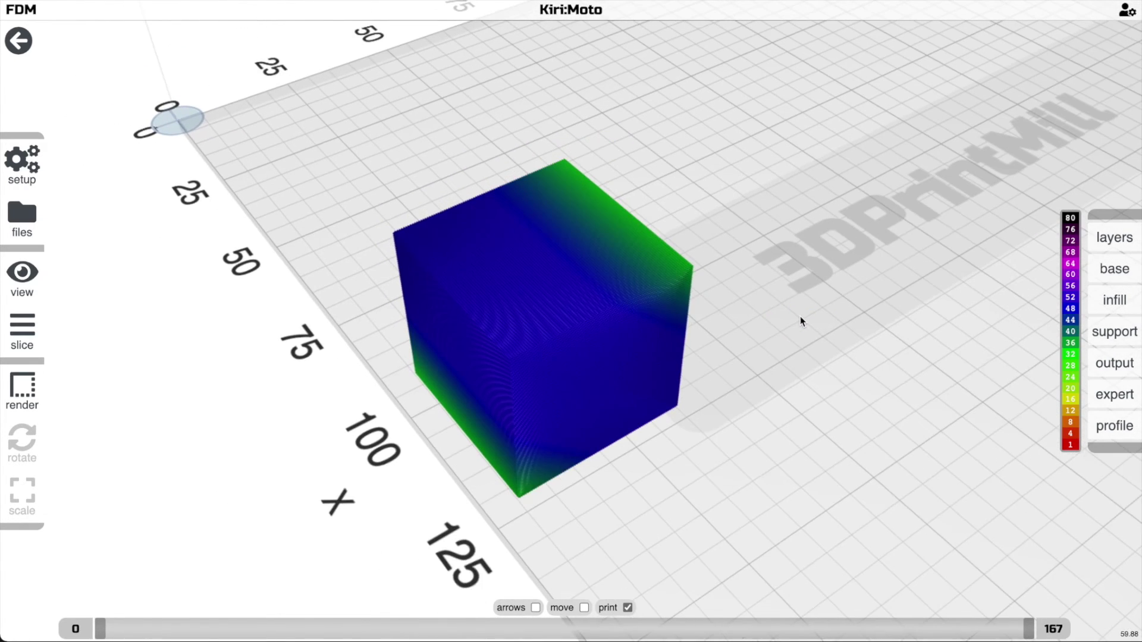
pyautogui.moveTo(800, 321); pyautogui.dragTo(660, 310)
pyautogui.press('Escape')
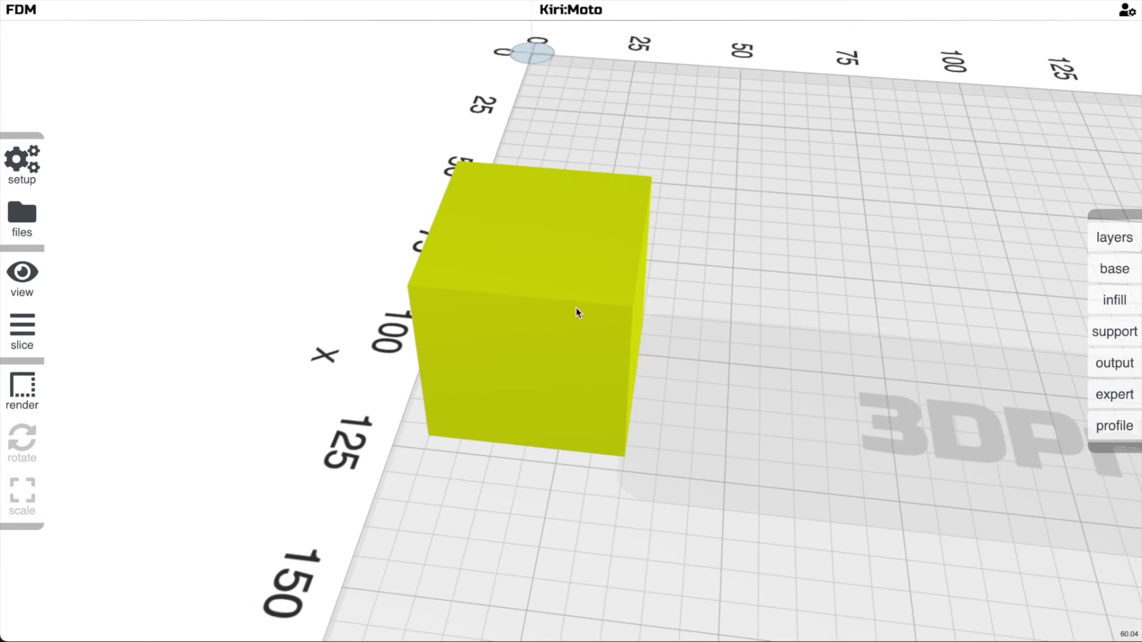
# Step: Switch the selected device to GridBot Two Home
pyautogui.moveTo(579, 314); pyautogui.dragTo(766, 319)
pyautogui.press('d')
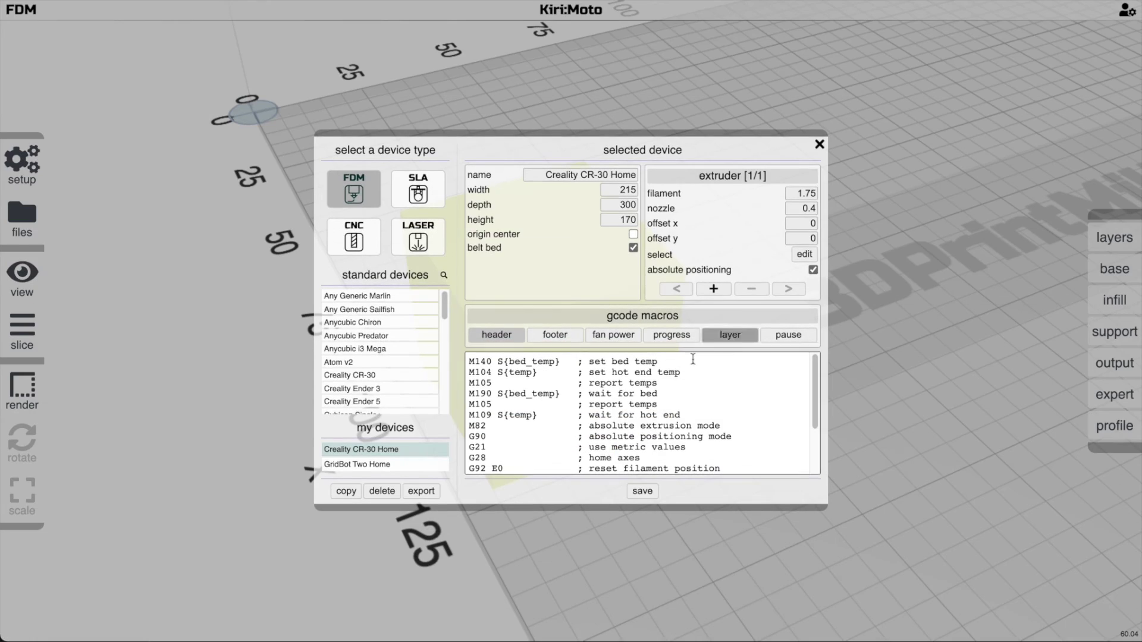
pyautogui.click(419, 464)
pyautogui.press('Escape')
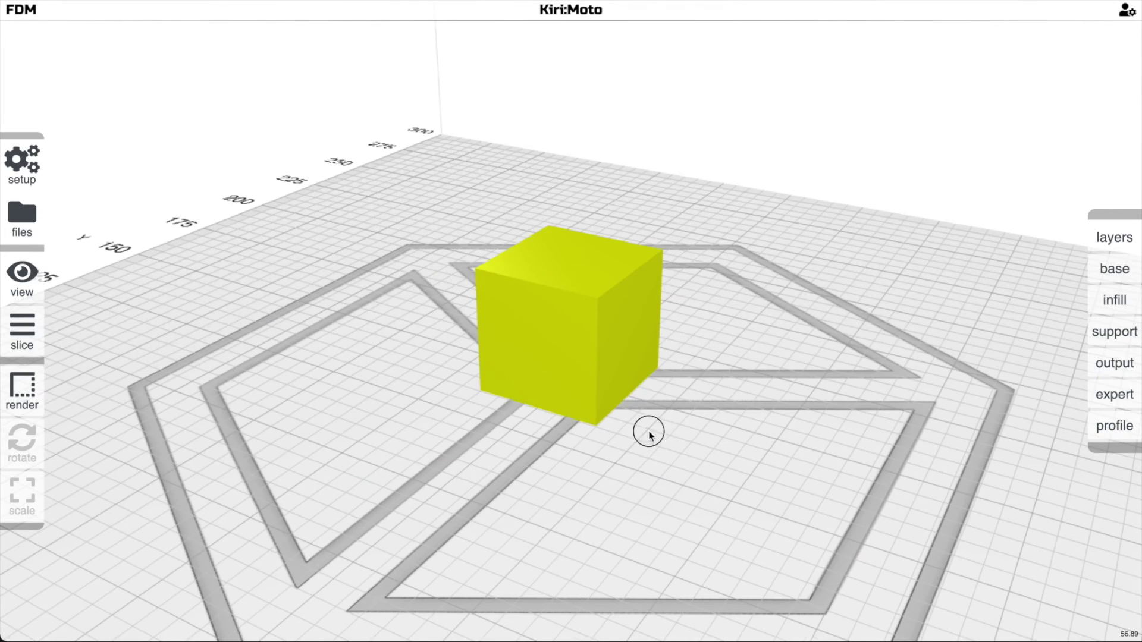
# Step: Slice the upright cube, examine its inside with layers 0 to 59 shown, and return to the model view
pyautogui.press('s')
pyautogui.moveTo(594, 403)
pyautogui.mouseDown()
pyautogui.moveTo(602, 454)
pyautogui.moveTo(606, 422)
pyautogui.mouseUp()
pyautogui.press('5')
pyautogui.scroll(3, 598, 416)
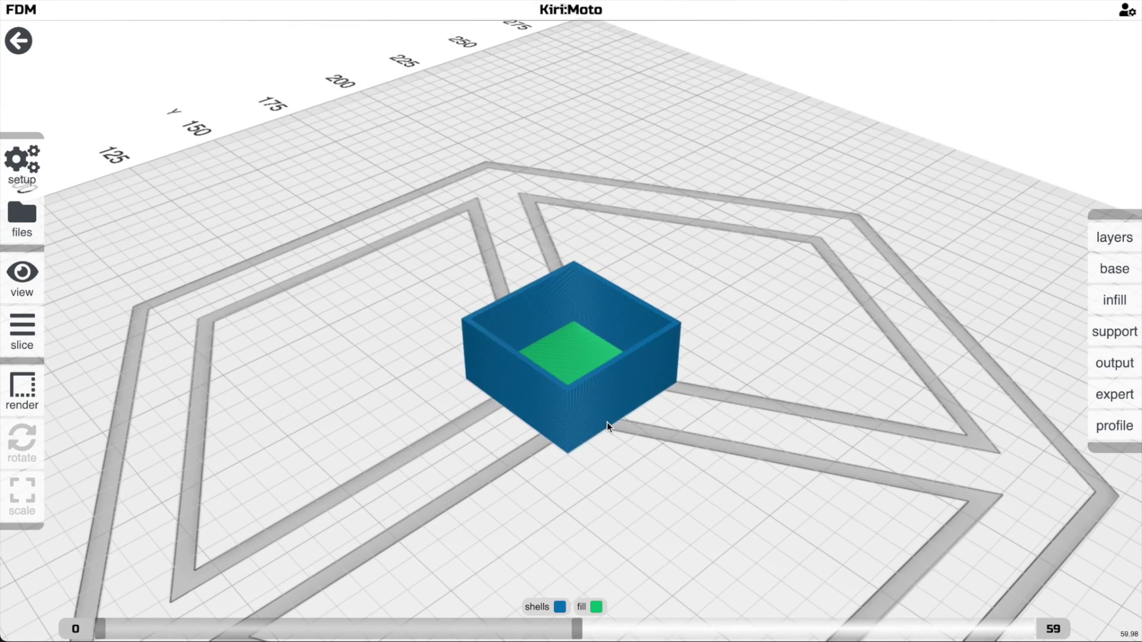
pyautogui.press('Escape')
# Step: Tilt the cube in repeated rotation steps so that it stands on an edge
pyautogui.hotkey('shift', 'Down')
pyautogui.hotkey('shift', 'Down')
pyautogui.hotkey('shift', 'Down')
pyautogui.hotkey('shift', 'Down')
pyautogui.hotkey('shift', 'Down')
pyautogui.hotkey('shift', 'Down')
pyautogui.hotkey('shift', 'Down')
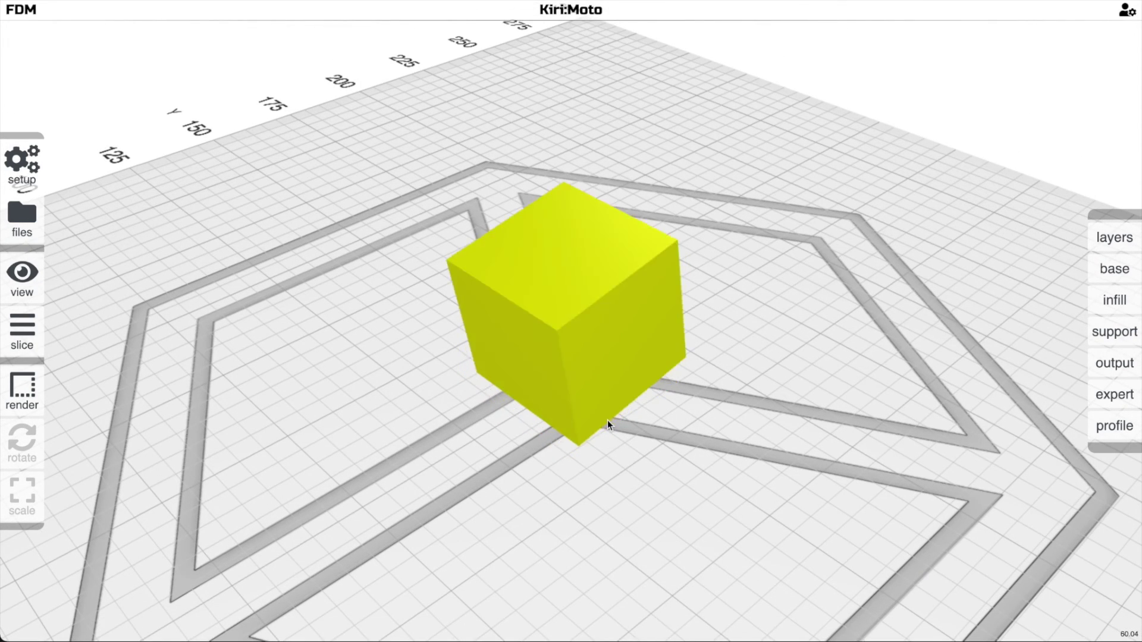
pyautogui.moveTo(608, 420); pyautogui.dragTo(392, 440)
# Step: Slice the tilted cube and examine its layers from the first one up through 98, 119 and 169
pyautogui.press('s')
pyautogui.press('`')
pyautogui.moveTo(135, 630); pyautogui.dragTo(652, 626)
pyautogui.moveTo(652, 588)
pyautogui.mouseDown()
pyautogui.moveTo(637, 462)
pyautogui.moveTo(605, 351)
pyautogui.moveTo(630, 382)
pyautogui.moveTo(672, 583)
pyautogui.mouseUp()
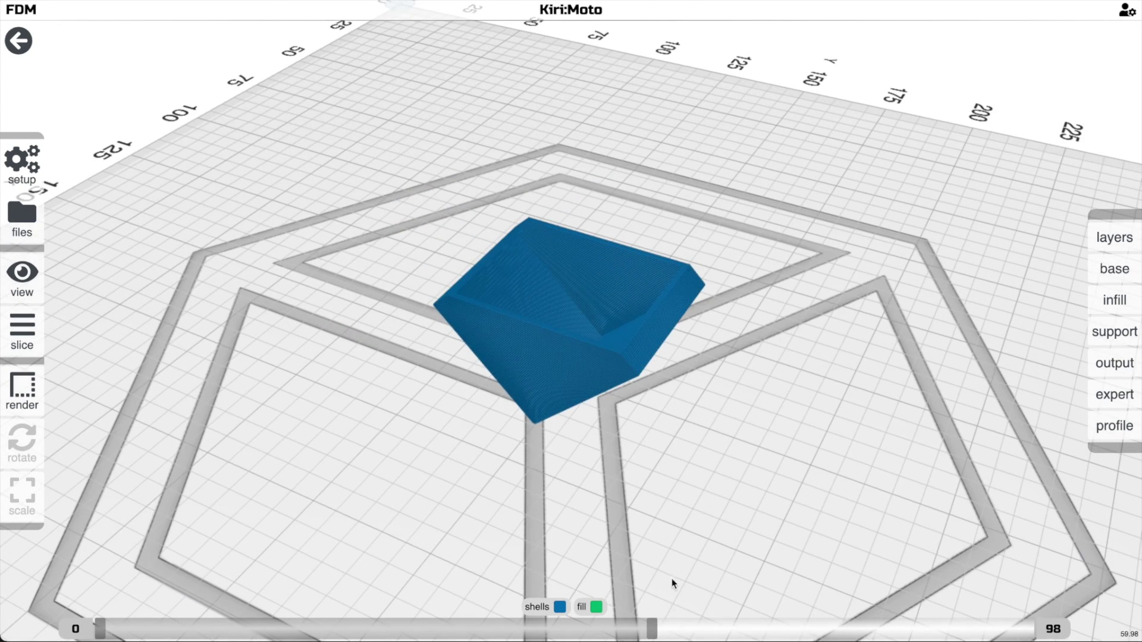
pyautogui.moveTo(653, 625); pyautogui.dragTo(765, 624)
pyautogui.moveTo(696, 516); pyautogui.dragTo(725, 586)
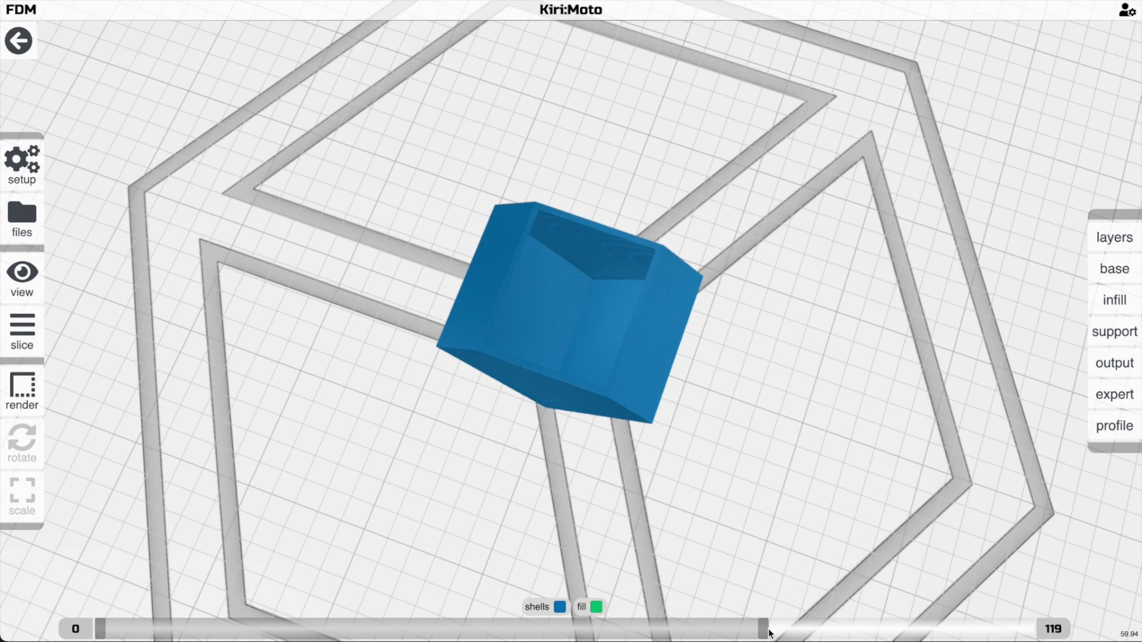
pyautogui.moveTo(774, 626); pyautogui.dragTo(969, 629)
pyautogui.moveTo(833, 476); pyautogui.dragTo(666, 390)
pyautogui.scroll(-5, 623, 418)
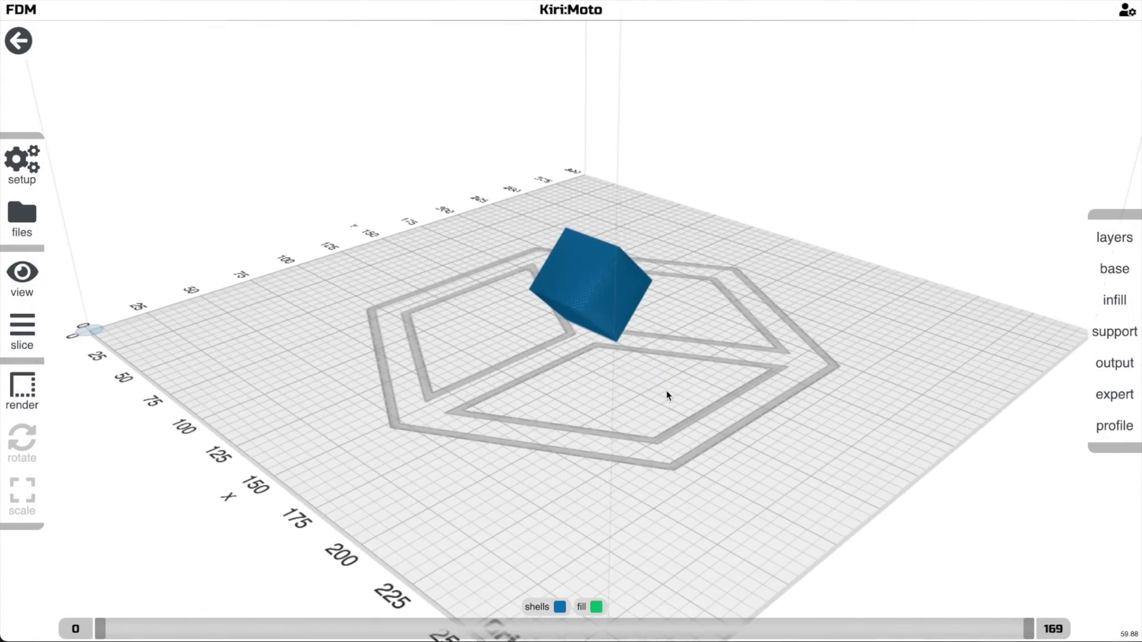
pyautogui.scroll(5, 666, 390)
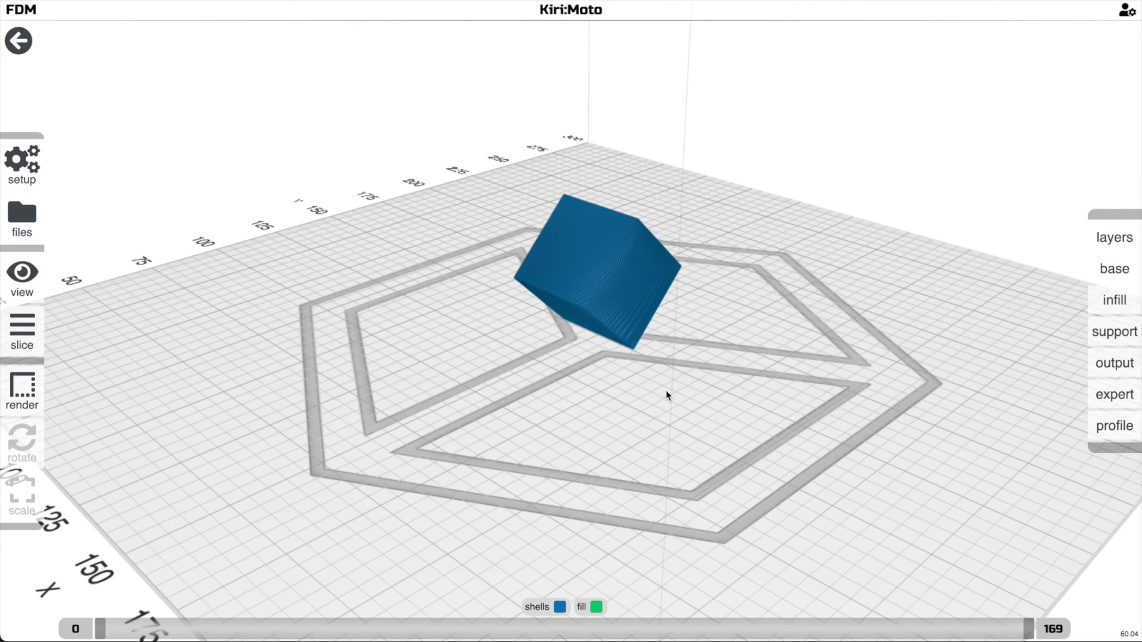
pyautogui.scroll(3, 673, 390)
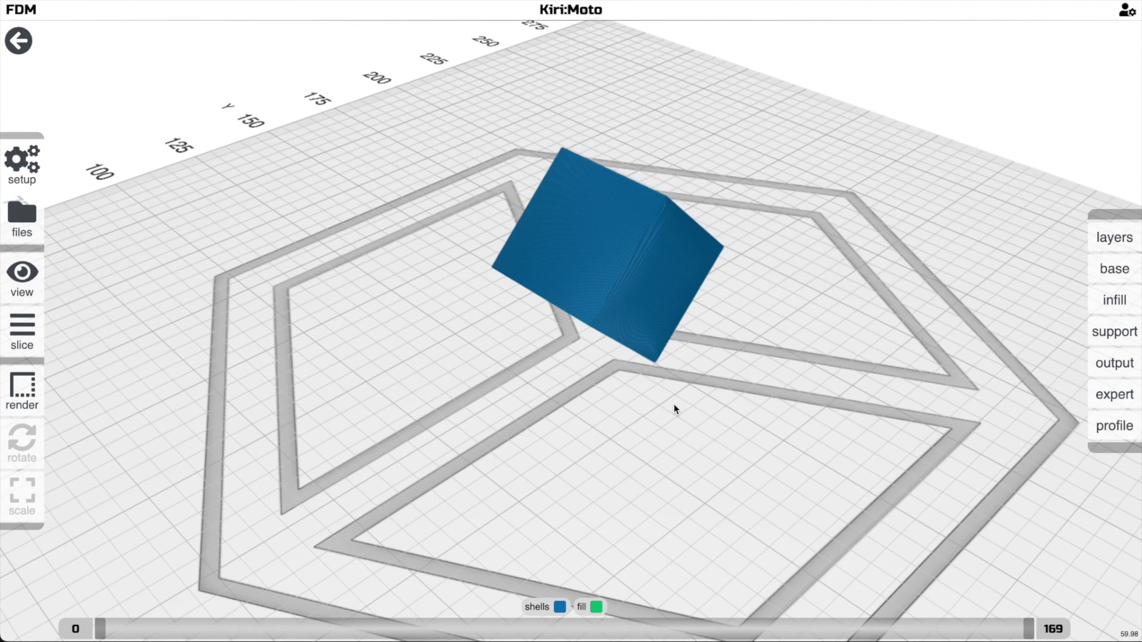